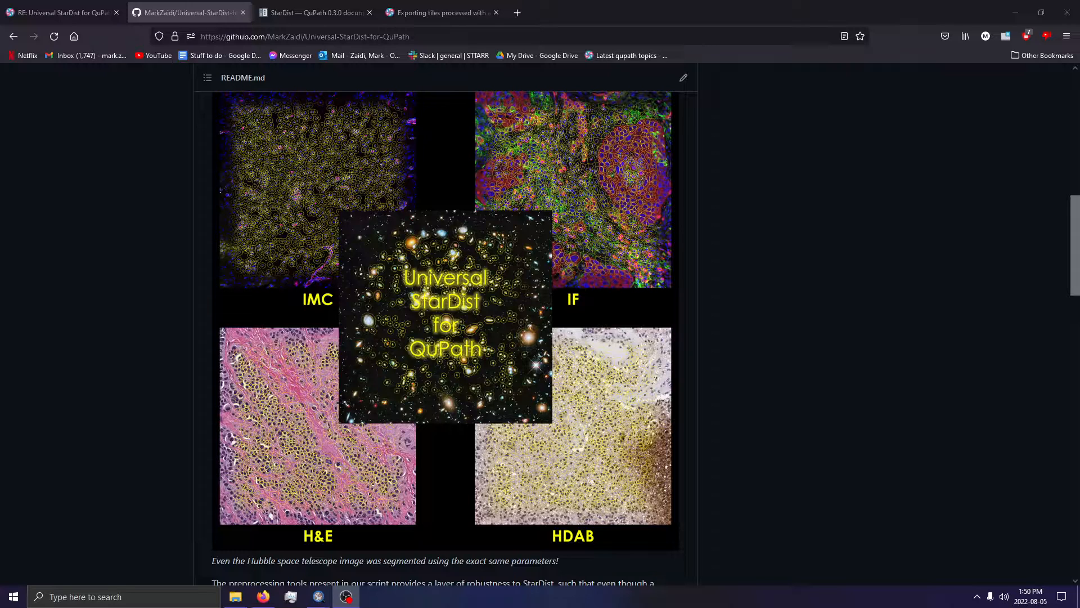
Step: Review the Universal StarDist forum post, GitHub README and StarDist documentation, and switch to QuPath
{"action": "left_click", "coordinate": [48, 6]}
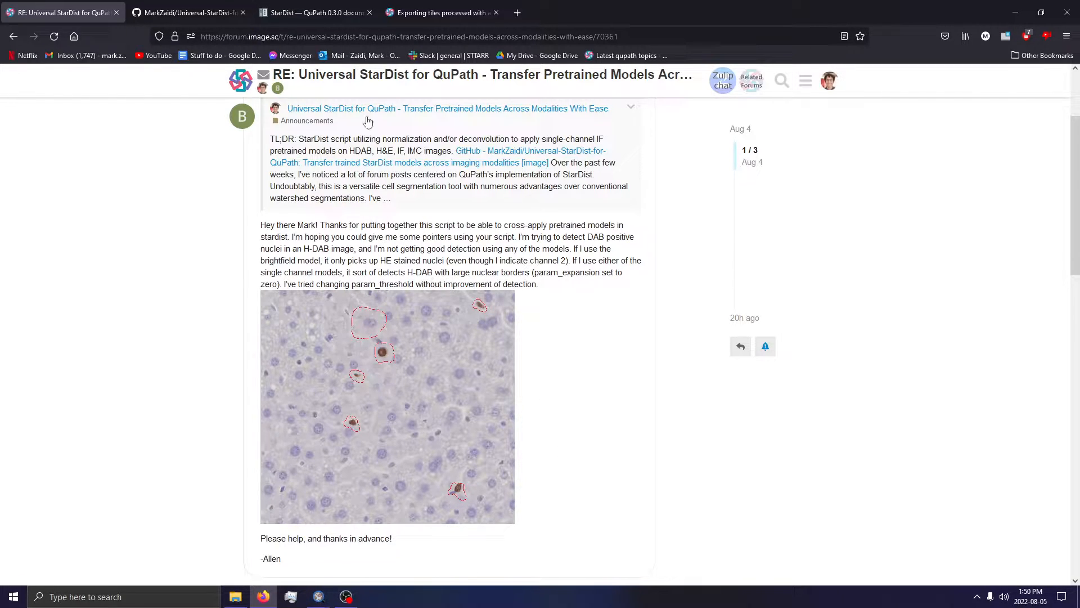
{"action": "left_click", "coordinate": [174, 11]}
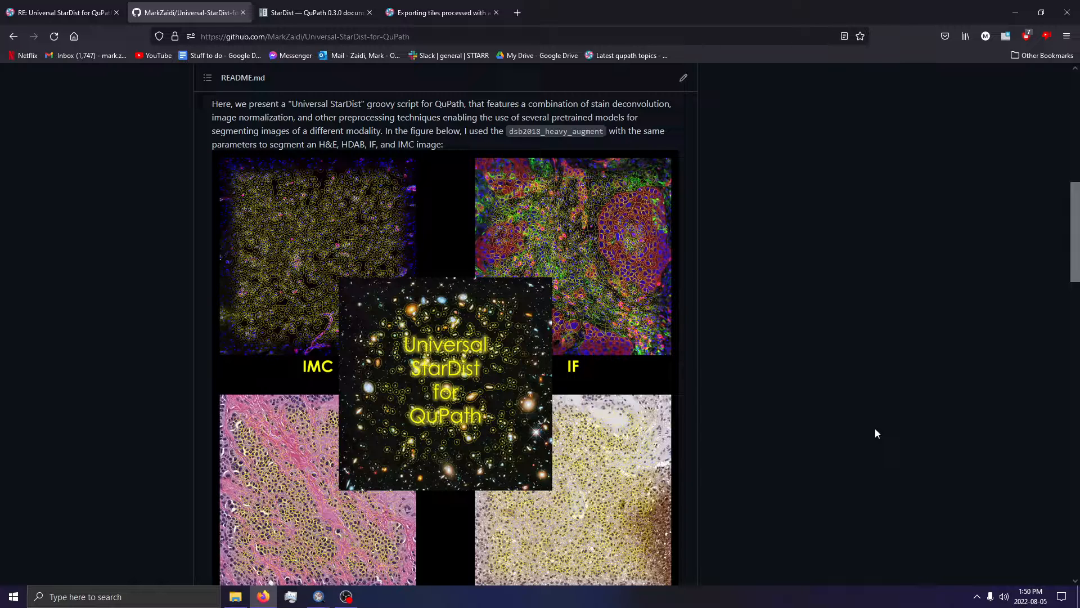
{"action": "scroll", "coordinate": [766, 390], "scroll_direction": "down", "scroll_amount": 2}
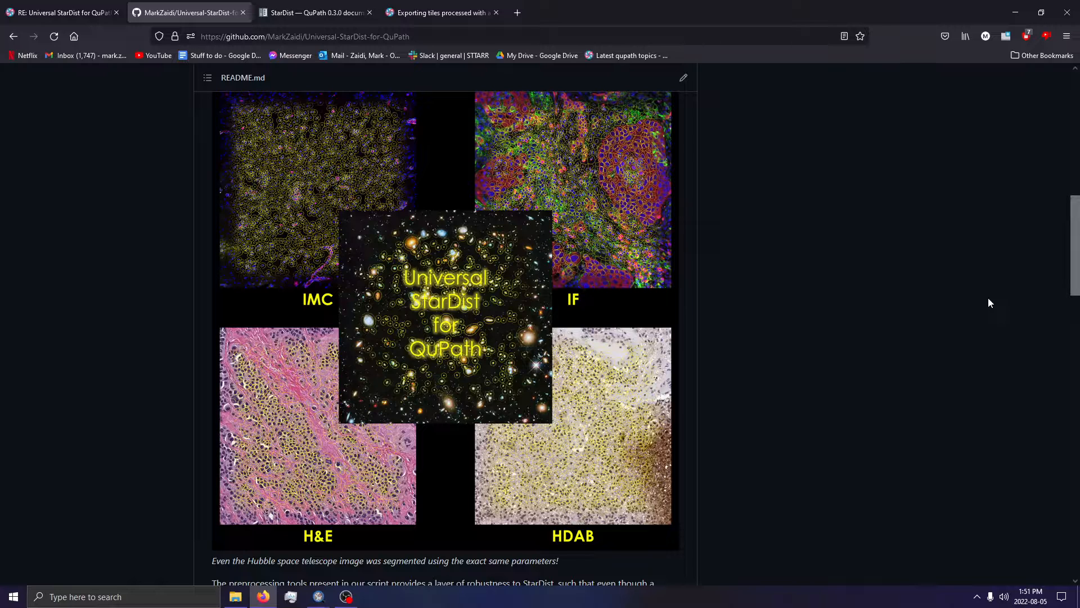
{"action": "left_click", "coordinate": [267, 7]}
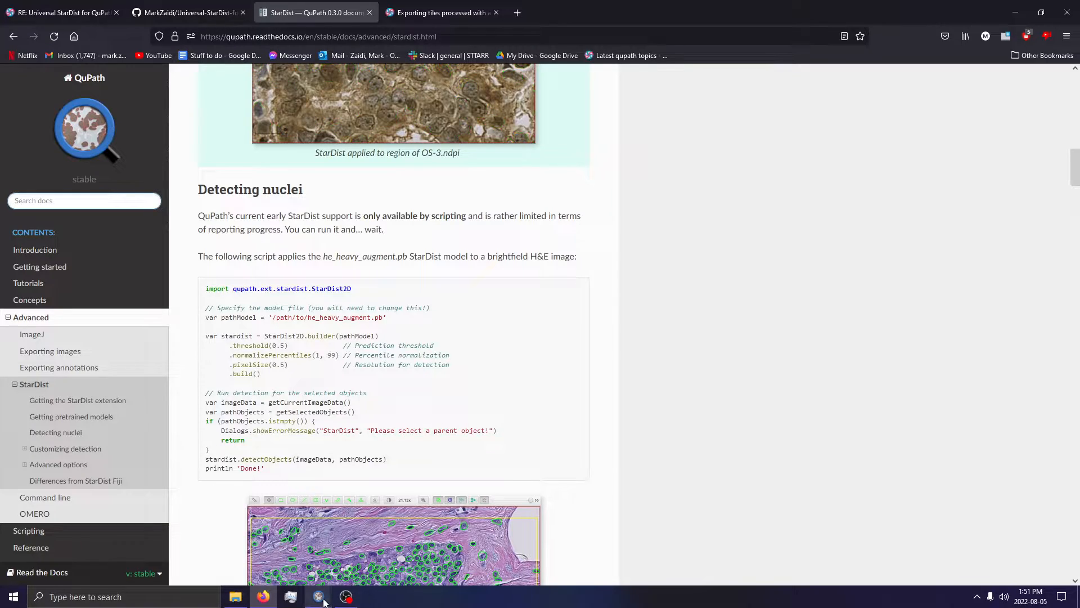
{"action": "left_click", "coordinate": [188, 13]}
{"action": "left_click", "coordinate": [62, 13]}
{"action": "left_click", "coordinate": [1015, 13]}
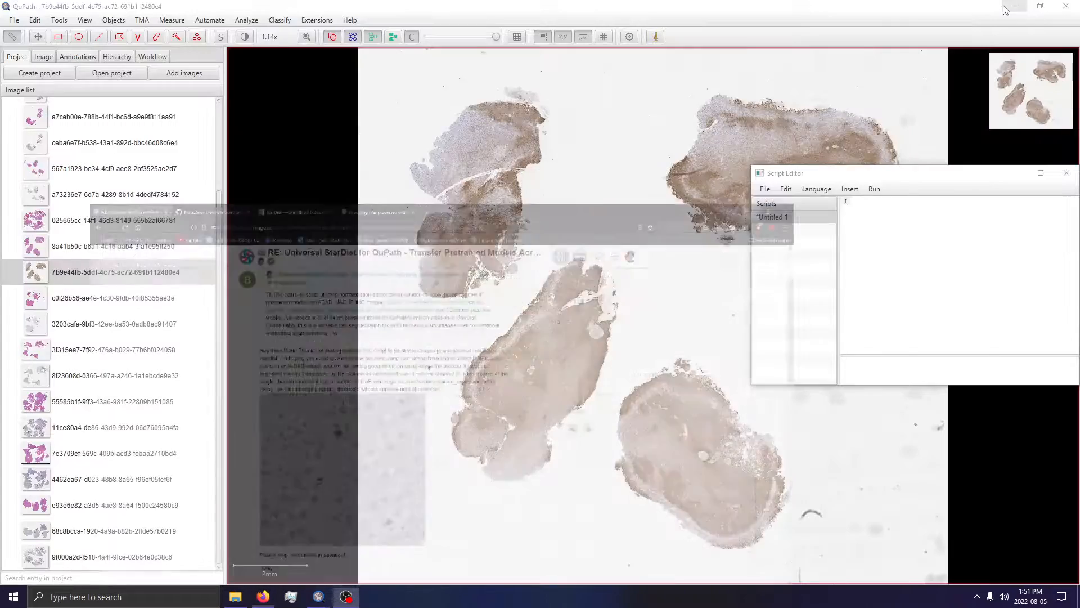
Step: Examine the hematoxylin and DAB staining of the nuclei in the tissue sections at several magnifications
{"action": "scroll", "coordinate": [562, 315], "scroll_direction": "up", "scroll_amount": 5}
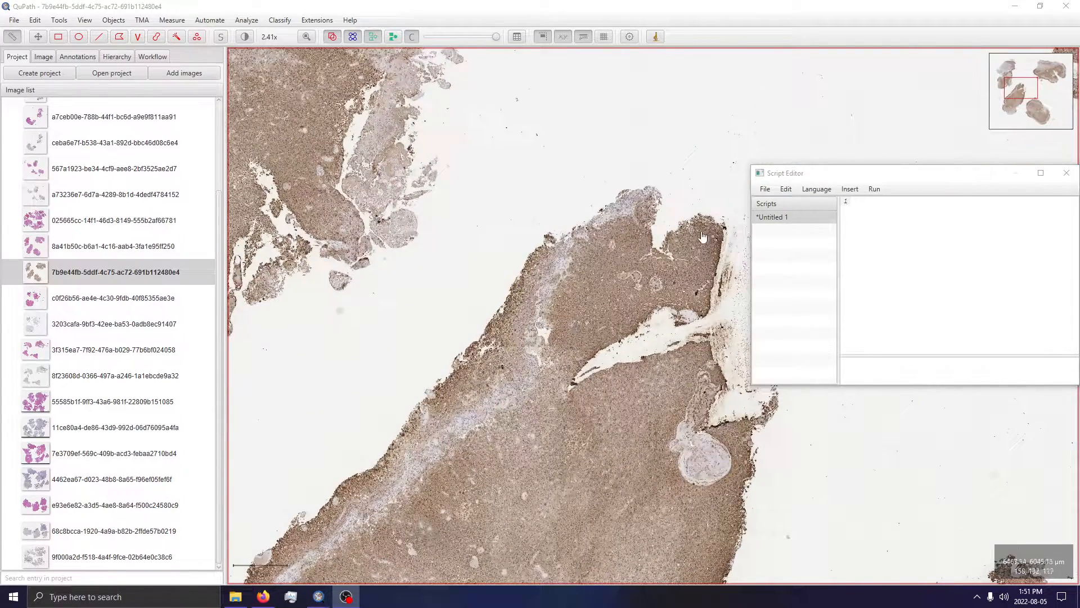
{"action": "left_click_drag", "start_coordinate": [561, 436], "coordinate": [587, 317]}
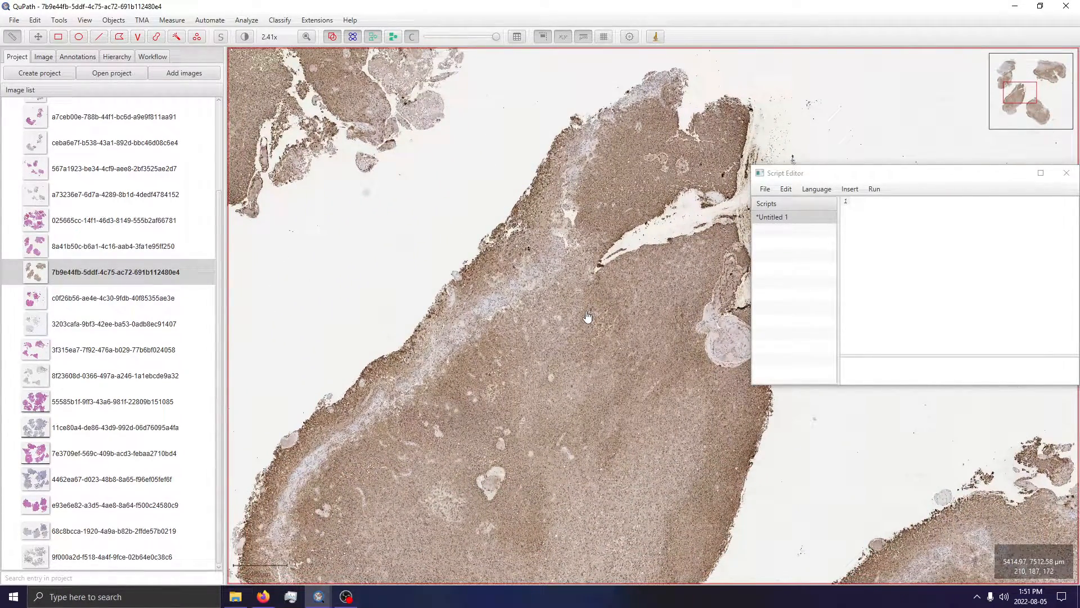
{"action": "left_click_drag", "start_coordinate": [451, 209], "coordinate": [613, 526]}
{"action": "left_click_drag", "start_coordinate": [523, 191], "coordinate": [458, 546]}
{"action": "scroll", "coordinate": [442, 254], "scroll_direction": "up", "scroll_amount": 4}
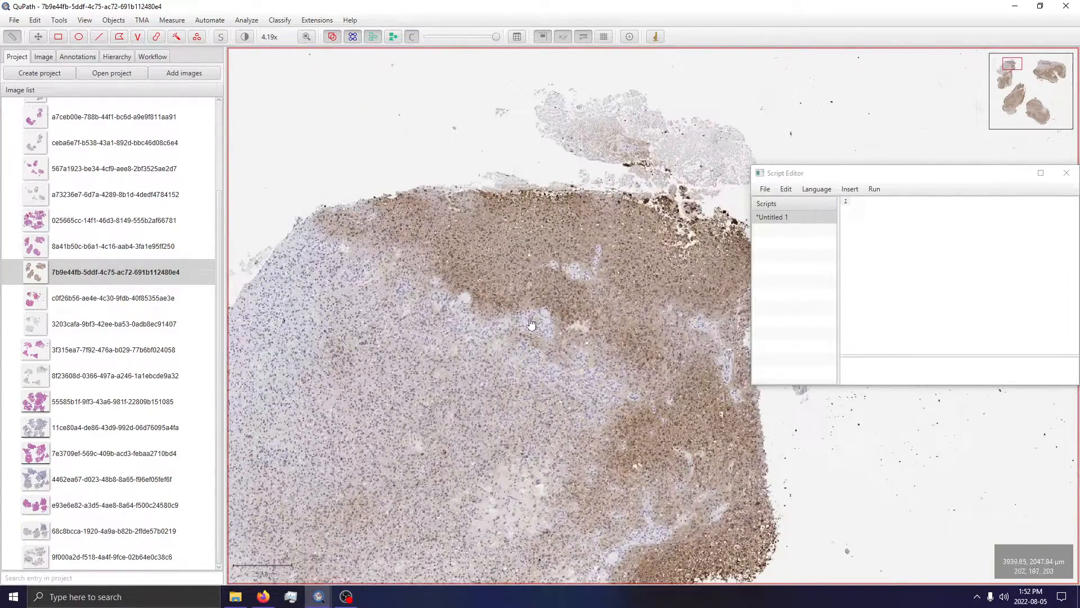
{"action": "scroll", "coordinate": [531, 324], "scroll_direction": "up", "scroll_amount": 4}
{"action": "scroll", "coordinate": [556, 325], "scroll_direction": "up", "scroll_amount": 5}
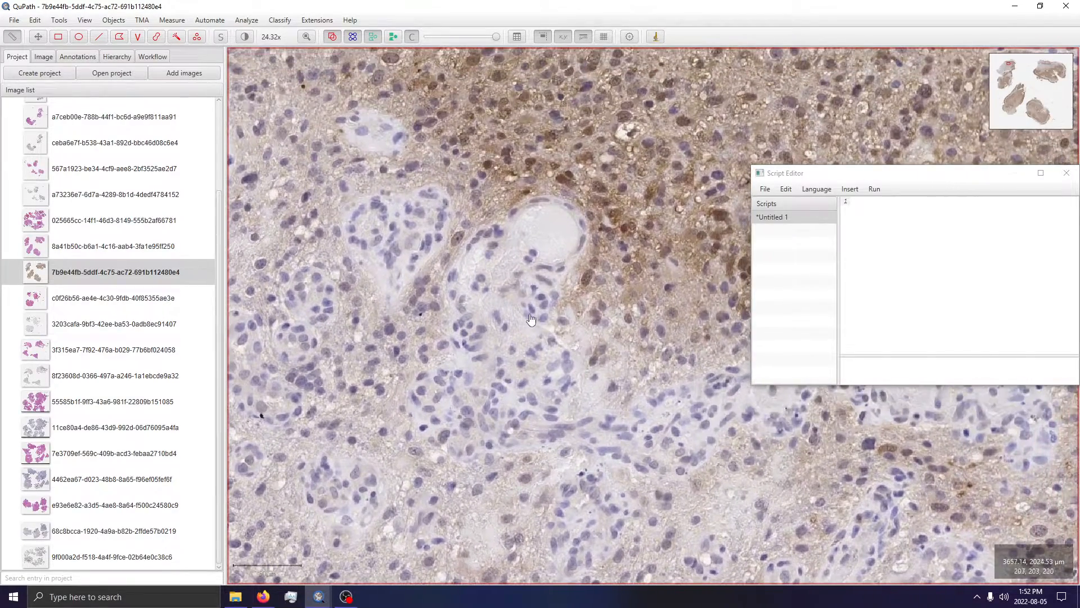
{"action": "scroll", "coordinate": [388, 363], "scroll_direction": "up", "scroll_amount": 3}
{"action": "scroll", "coordinate": [623, 341], "scroll_direction": "down", "scroll_amount": 3}
{"action": "left_click_drag", "start_coordinate": [665, 104], "coordinate": [580, 477]}
{"action": "left_click_drag", "start_coordinate": [557, 193], "coordinate": [489, 345]}
{"action": "left_click_drag", "start_coordinate": [596, 290], "coordinate": [453, 146]}
{"action": "left_click_drag", "start_coordinate": [669, 354], "coordinate": [667, 279]}
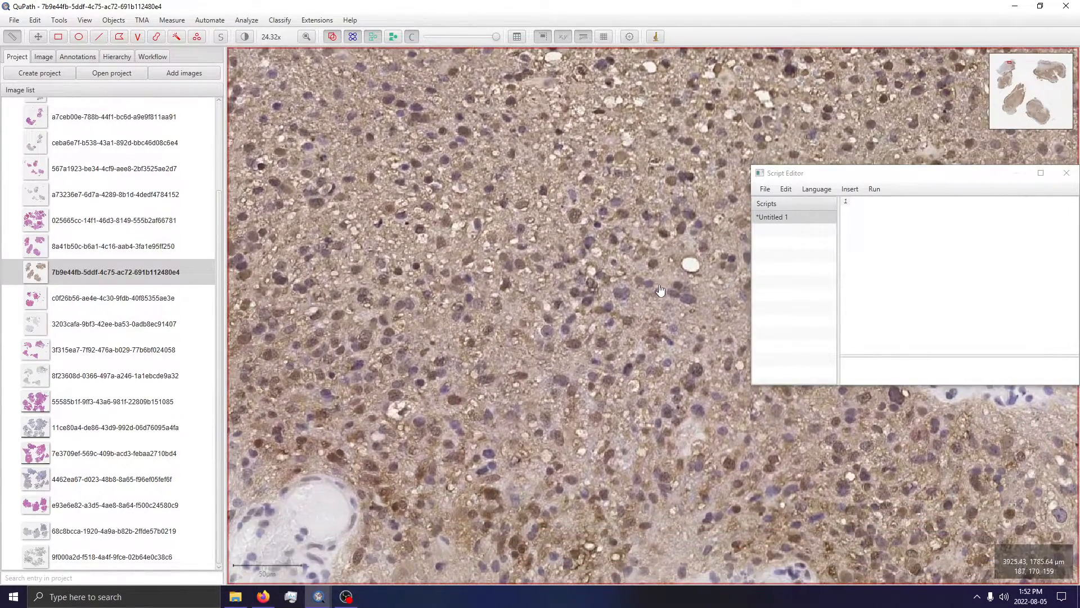
{"action": "scroll", "coordinate": [511, 413], "scroll_direction": "down", "scroll_amount": 4}
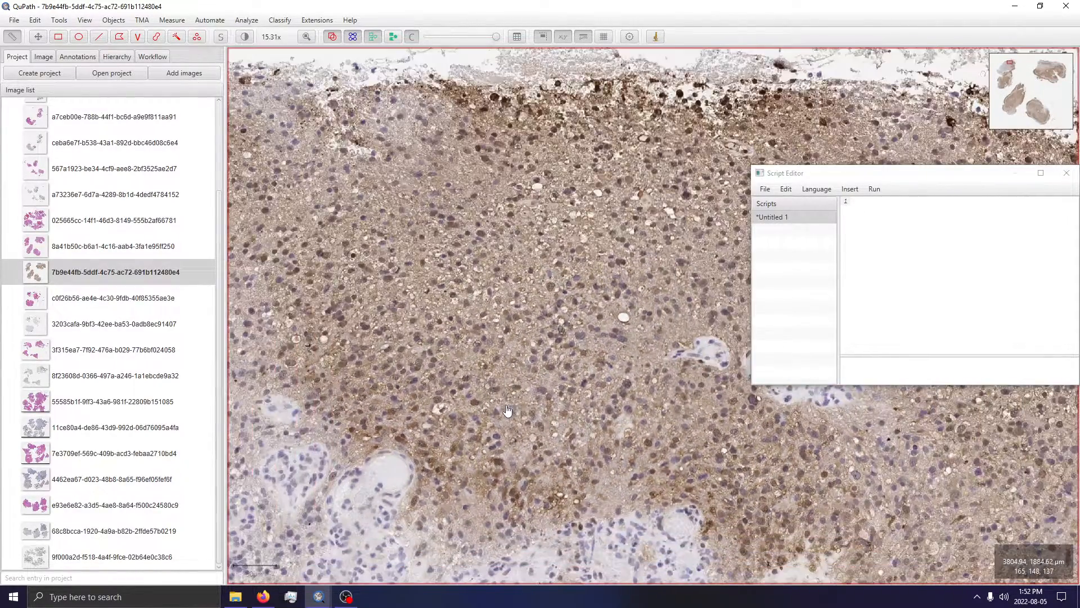
{"action": "left_click_drag", "start_coordinate": [518, 362], "coordinate": [552, 261]}
{"action": "scroll", "coordinate": [556, 256], "scroll_direction": "down", "scroll_amount": 3}
{"action": "left_click_drag", "start_coordinate": [589, 376], "coordinate": [628, 388]}
{"action": "left_click_drag", "start_coordinate": [339, 63], "coordinate": [320, 131]}
{"action": "scroll", "coordinate": [644, 241], "scroll_direction": "down", "scroll_amount": 1}
{"action": "scroll", "coordinate": [645, 240], "scroll_direction": "down", "scroll_amount": 3}
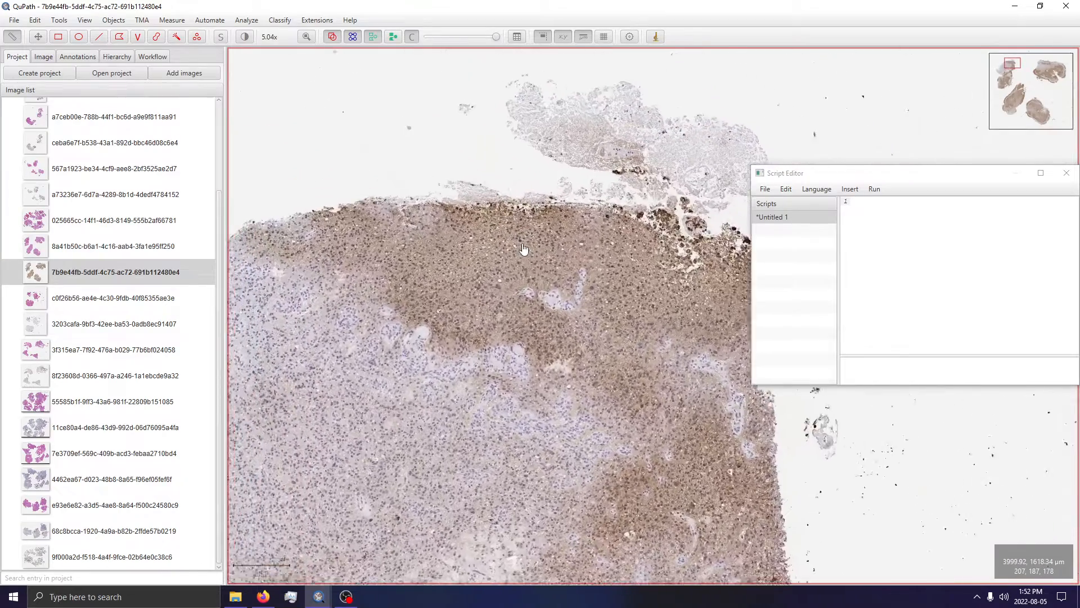
Step: Draw a rectangle annotation over the upper edge of the upper-left tissue piece and extend its upper-left corner to include more blank background
{"action": "left_click", "coordinate": [58, 37]}
{"action": "scroll", "coordinate": [467, 293], "scroll_direction": "down", "scroll_amount": 10}
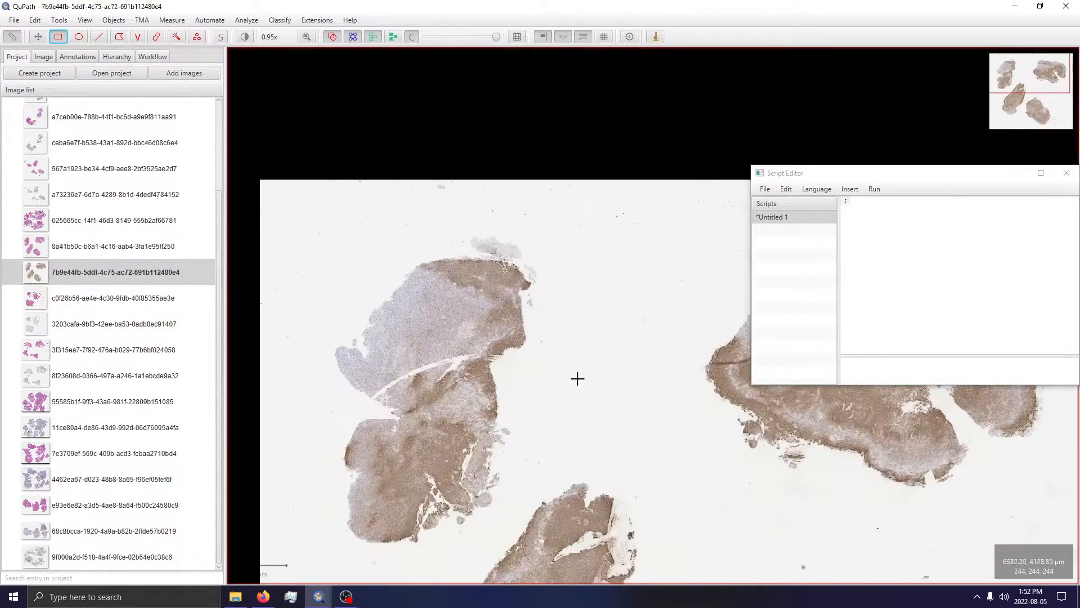
{"action": "scroll", "coordinate": [724, 274], "scroll_direction": "up", "scroll_amount": 3}
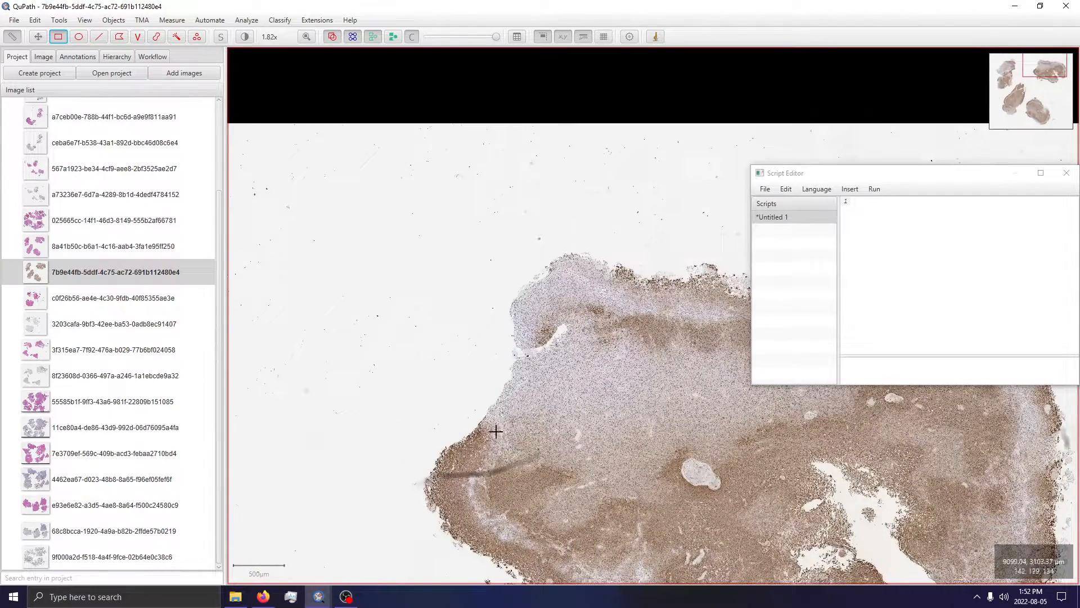
{"action": "scroll", "coordinate": [772, 475], "scroll_direction": "down", "scroll_amount": 2}
{"action": "scroll", "coordinate": [717, 451], "scroll_direction": "up", "scroll_amount": 5}
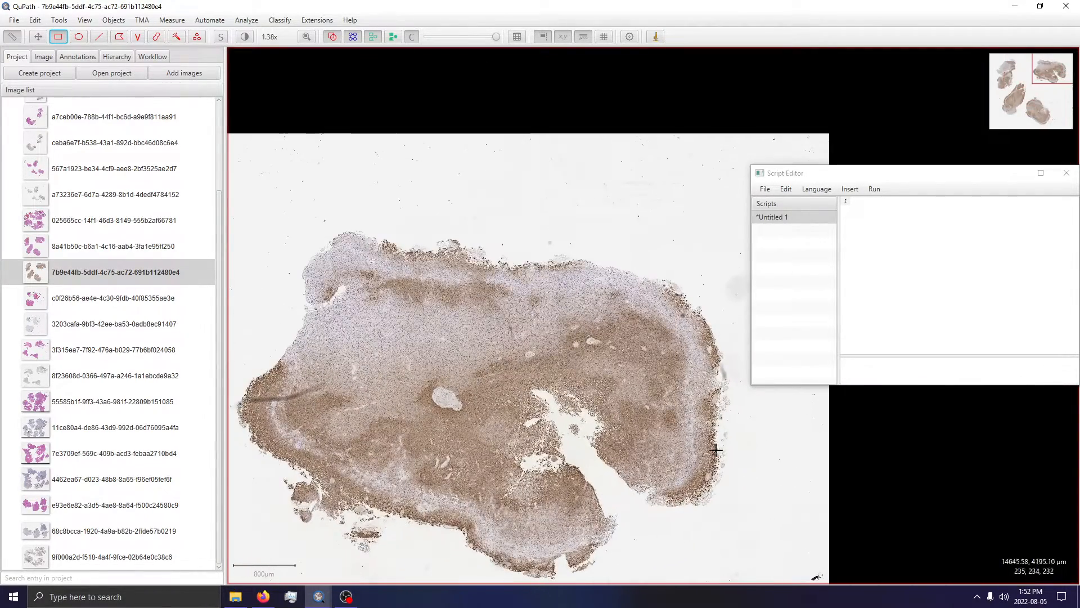
{"action": "scroll", "coordinate": [658, 175], "scroll_direction": "down", "scroll_amount": 2}
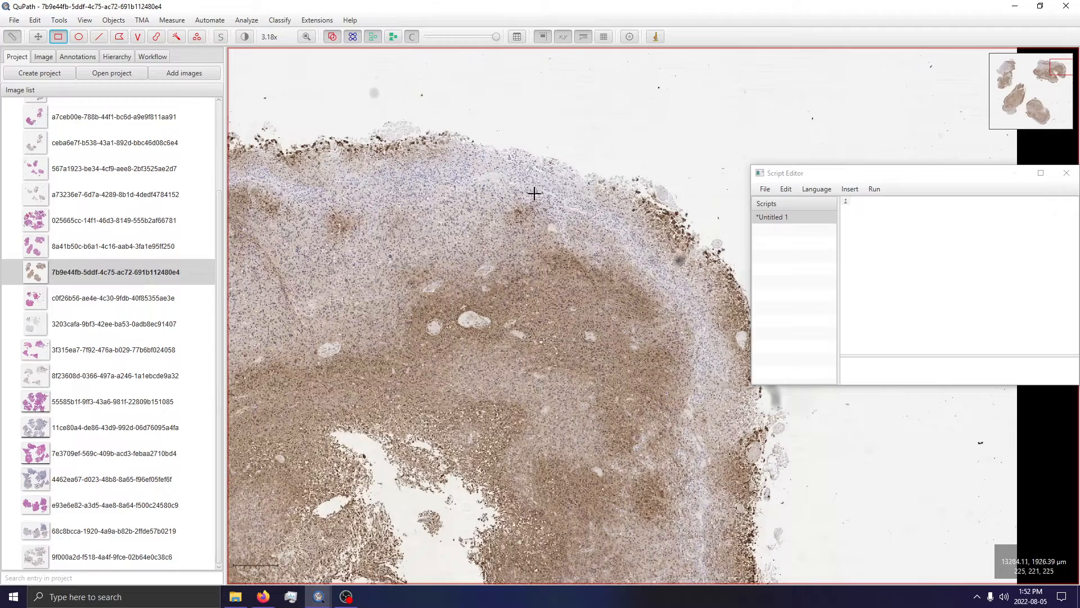
{"action": "scroll", "coordinate": [624, 152], "scroll_direction": "down", "scroll_amount": 2}
{"action": "scroll", "coordinate": [635, 151], "scroll_direction": "down", "scroll_amount": 2}
{"action": "scroll", "coordinate": [491, 448], "scroll_direction": "down", "scroll_amount": 2}
{"action": "scroll", "coordinate": [420, 441], "scroll_direction": "up", "scroll_amount": 5}
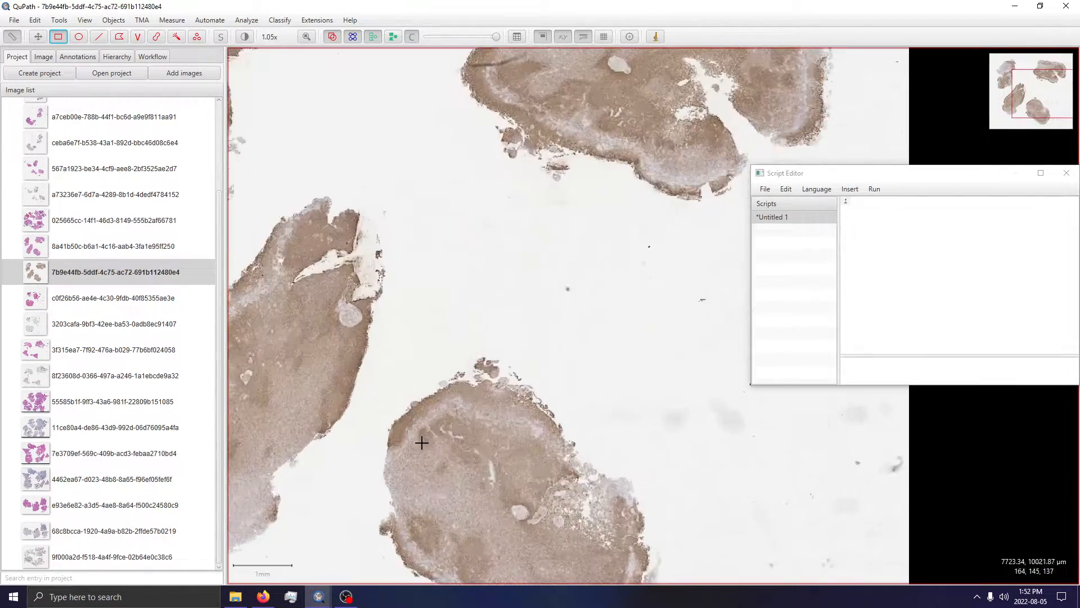
{"action": "scroll", "coordinate": [549, 390], "scroll_direction": "down", "scroll_amount": 4}
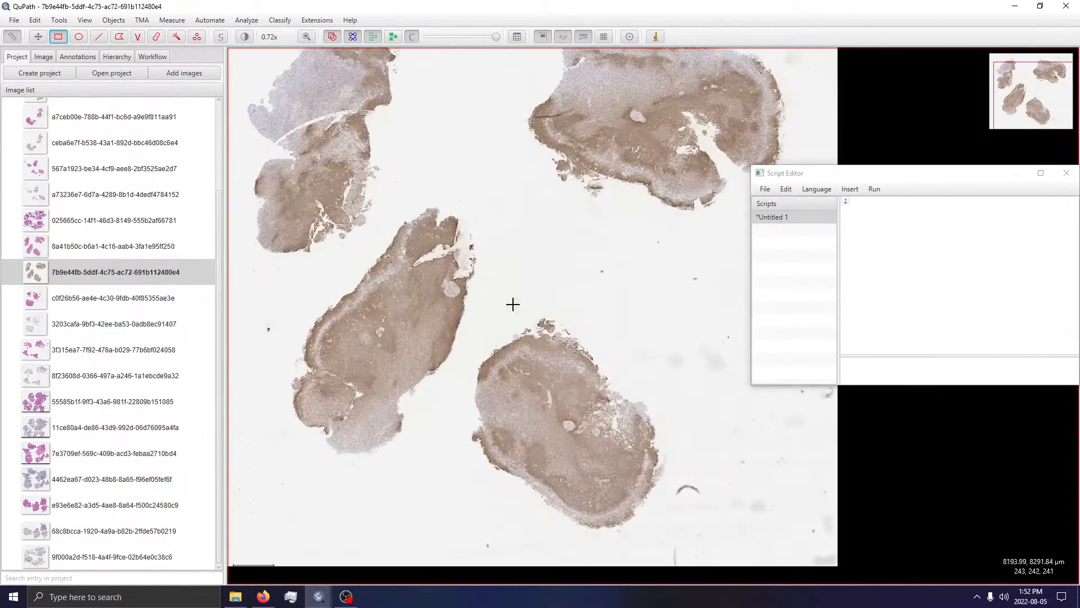
{"action": "scroll", "coordinate": [332, 130], "scroll_direction": "up", "scroll_amount": 6}
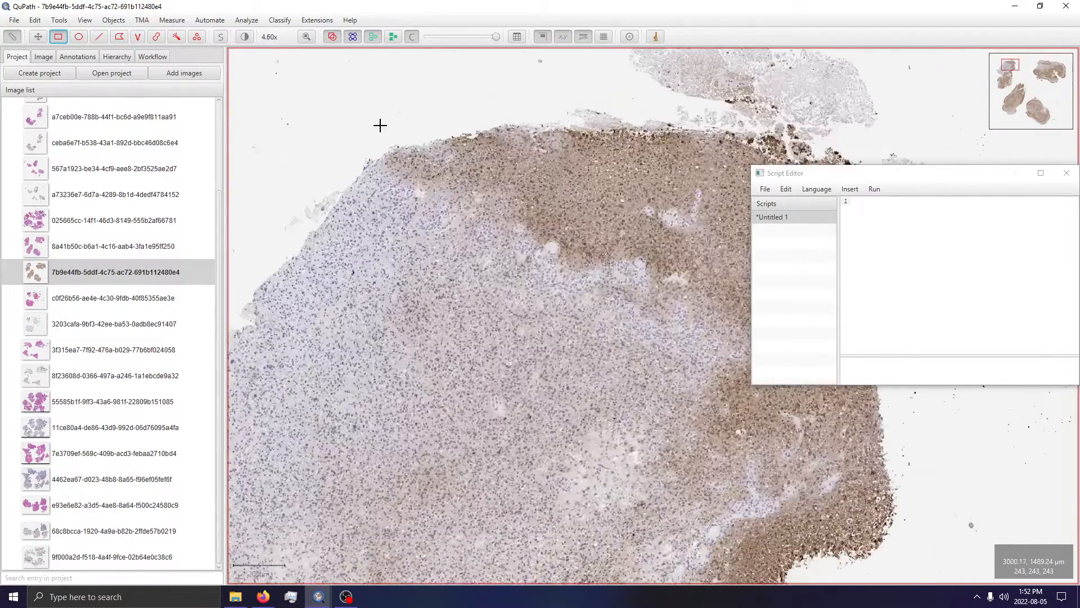
{"action": "left_click_drag", "start_coordinate": [335, 108], "coordinate": [706, 377]}
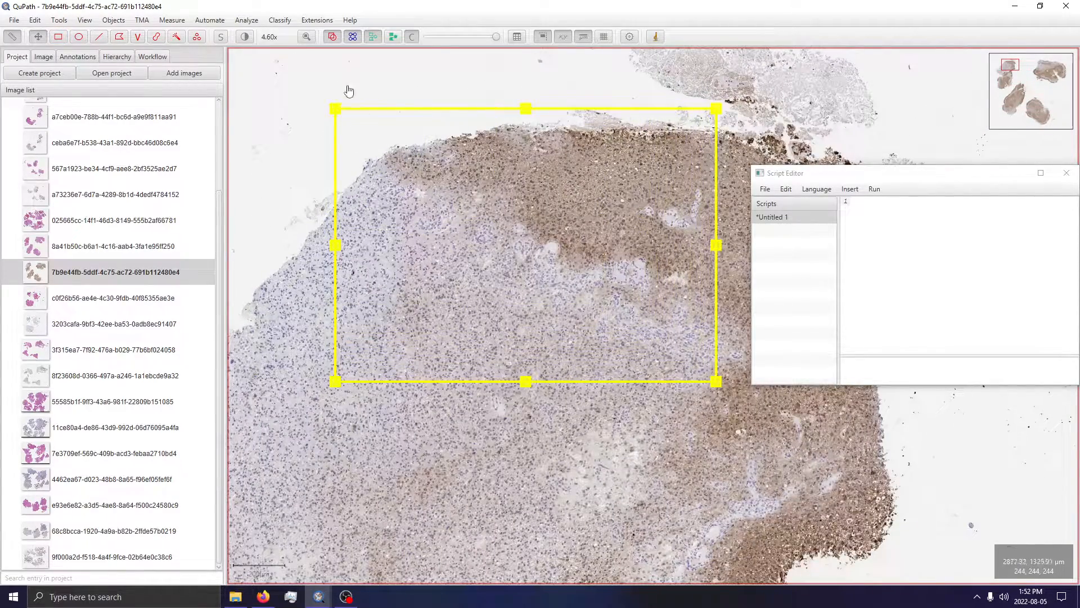
{"action": "scroll", "coordinate": [546, 397], "scroll_direction": "down", "scroll_amount": 3}
{"action": "left_click_drag", "start_coordinate": [444, 255], "coordinate": [408, 218]}
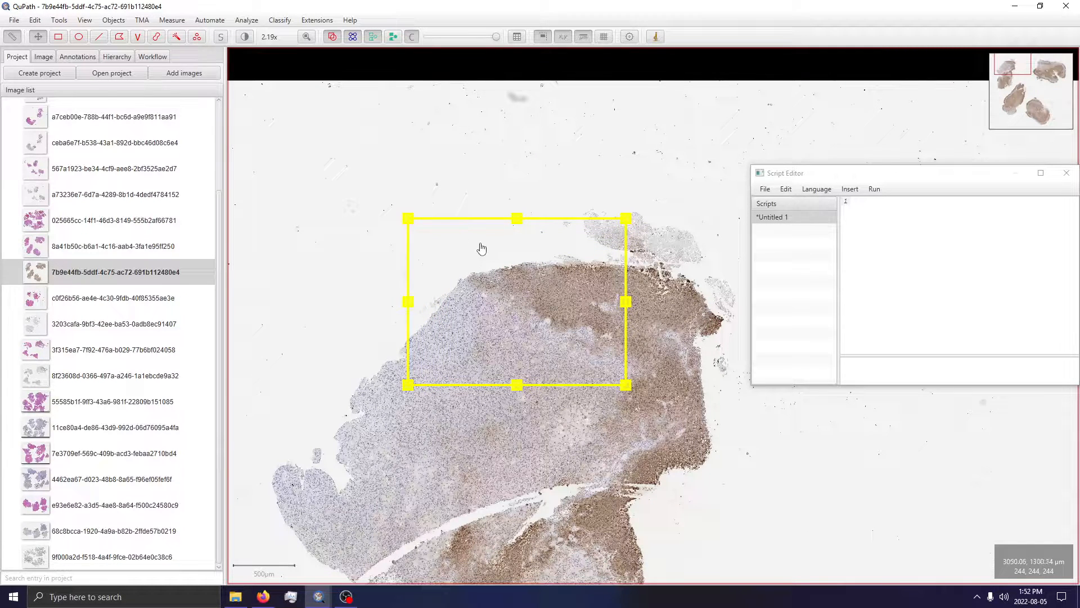
Step: Run stain vector estimation on the rectangle annotation and detect the hematoxylin and DAB vectors automatically with the default settings
{"action": "left_click", "coordinate": [246, 20]}
{"action": "mouse_move", "coordinate": [250, 37]}
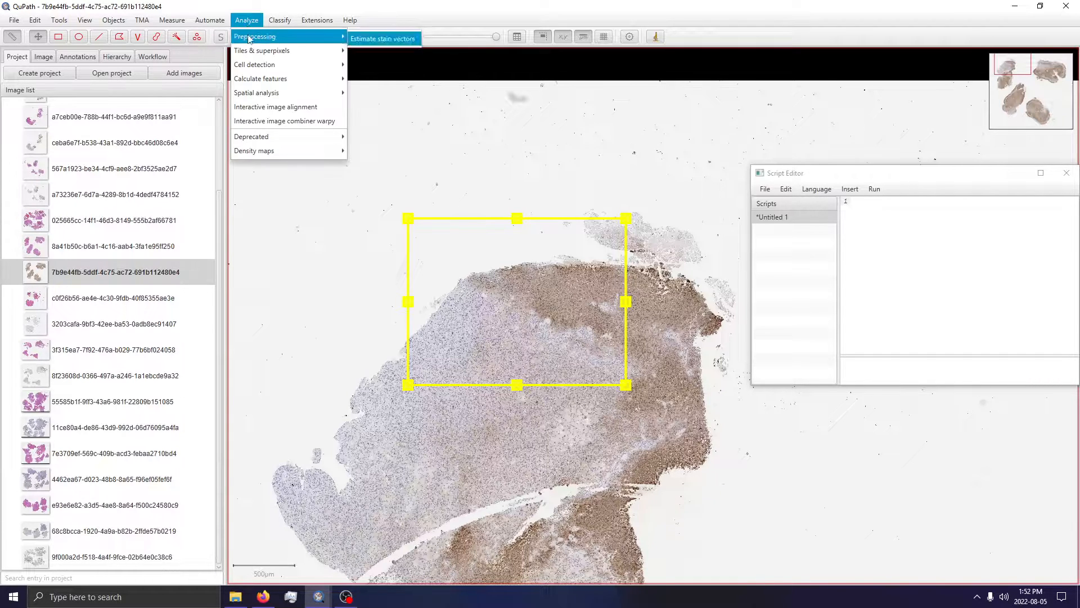
{"action": "left_click", "coordinate": [408, 38]}
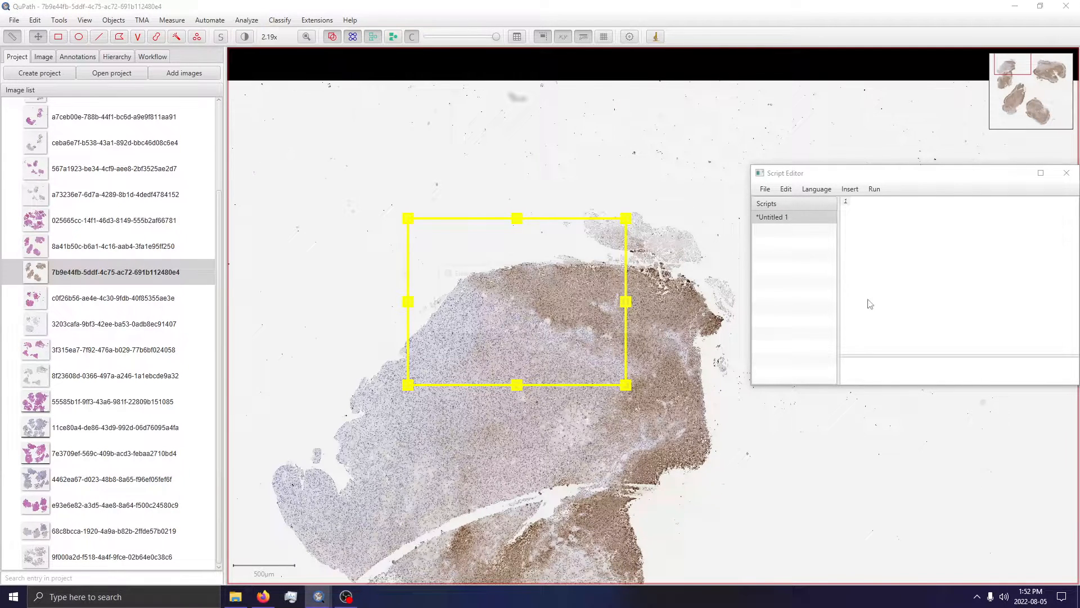
{"action": "left_click", "coordinate": [523, 325]}
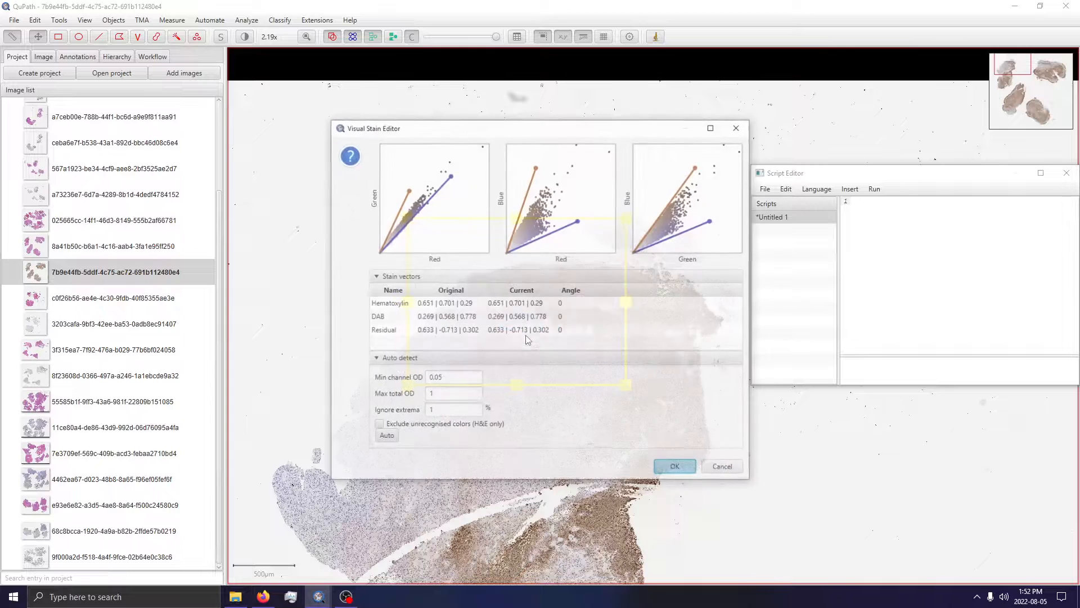
{"action": "left_click", "coordinate": [387, 437]}
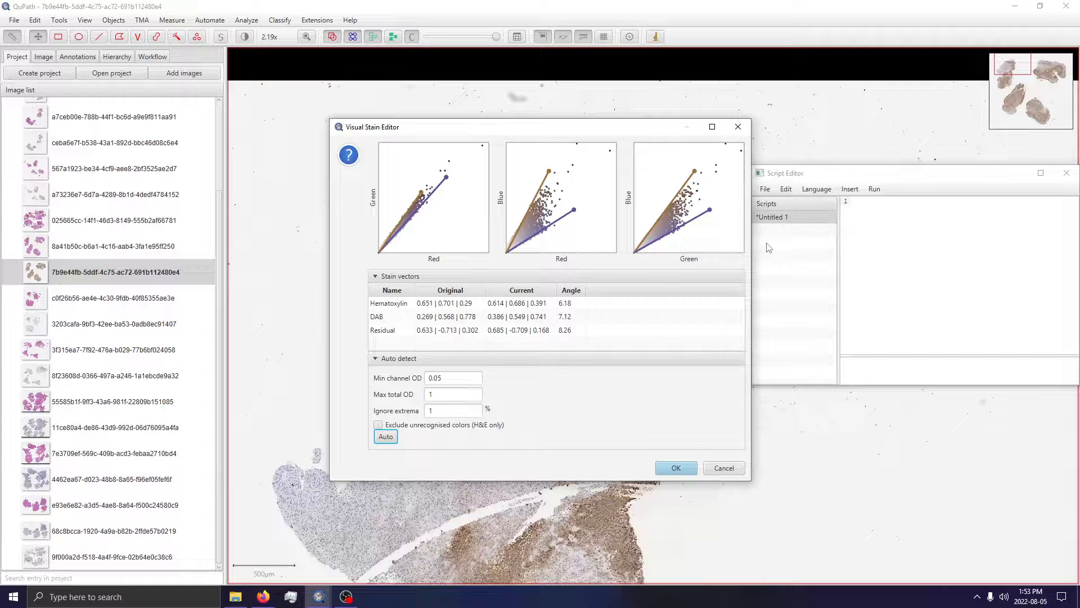
Step: Accept the detected stain vectors under the name H-DAB estimated and inspect the latest color deconvolution stains entry in the command history
{"action": "mouse_move", "coordinate": [574, 128]}
{"action": "left_mouse_down"}
{"action": "mouse_move", "coordinate": [915, 142]}
{"action": "mouse_move", "coordinate": [796, 136]}
{"action": "left_mouse_up"}
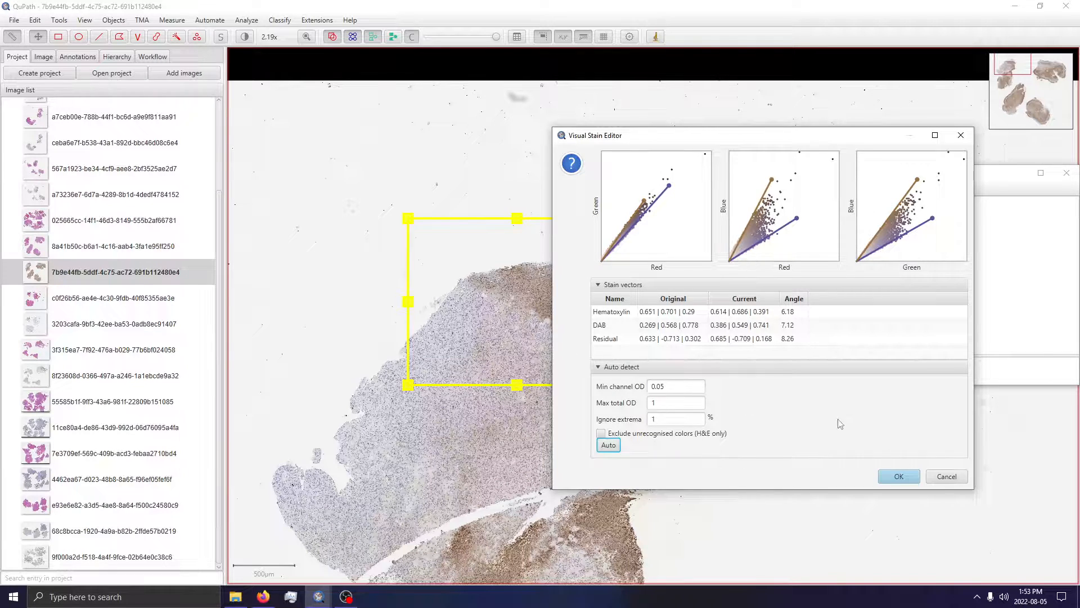
{"action": "left_click", "coordinate": [896, 476]}
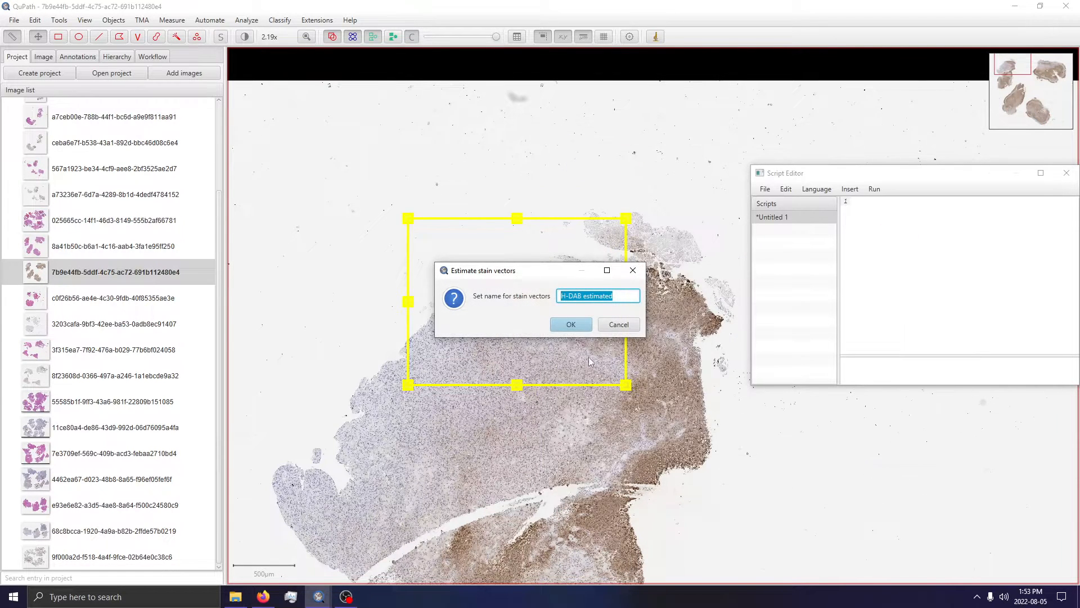
{"action": "left_click", "coordinate": [571, 324]}
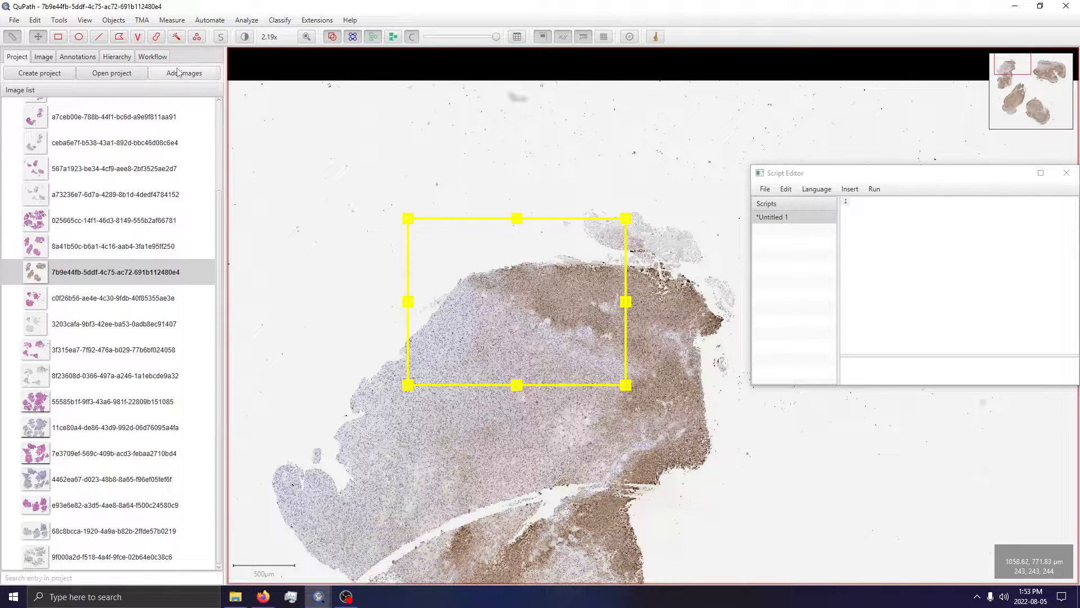
{"action": "left_click", "coordinate": [153, 57]}
{"action": "left_click", "coordinate": [78, 141]}
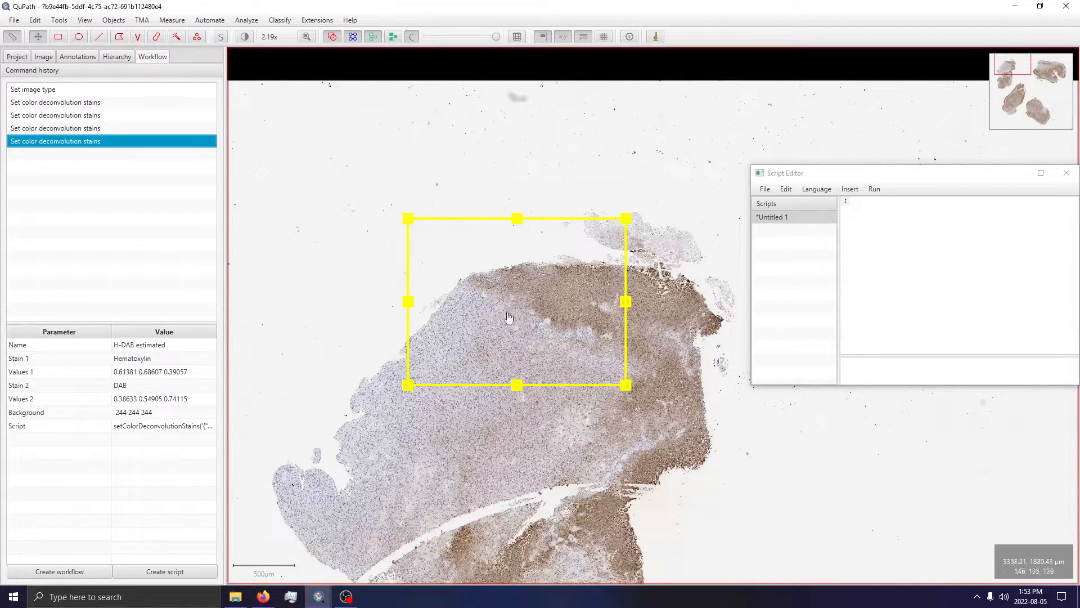
Step: Display only the Hematoxylin channel with automatic brightness and contrast, keeping the settings window clear of the tissue
{"action": "scroll", "coordinate": [524, 276], "scroll_direction": "up", "scroll_amount": 2}
{"action": "scroll", "coordinate": [481, 293], "scroll_direction": "up", "scroll_amount": 2}
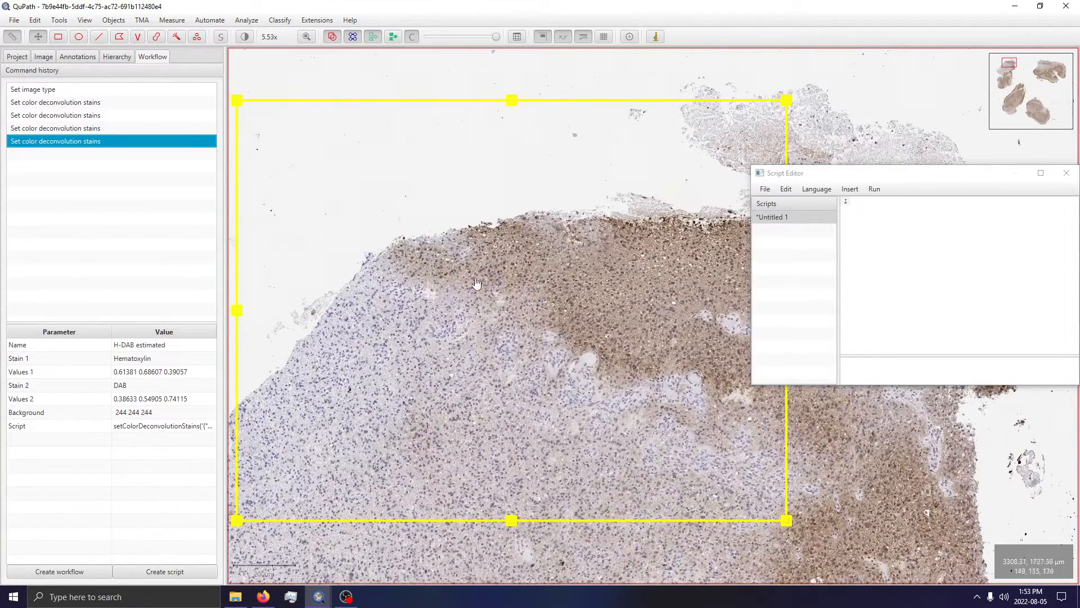
{"action": "left_click", "coordinate": [245, 36]}
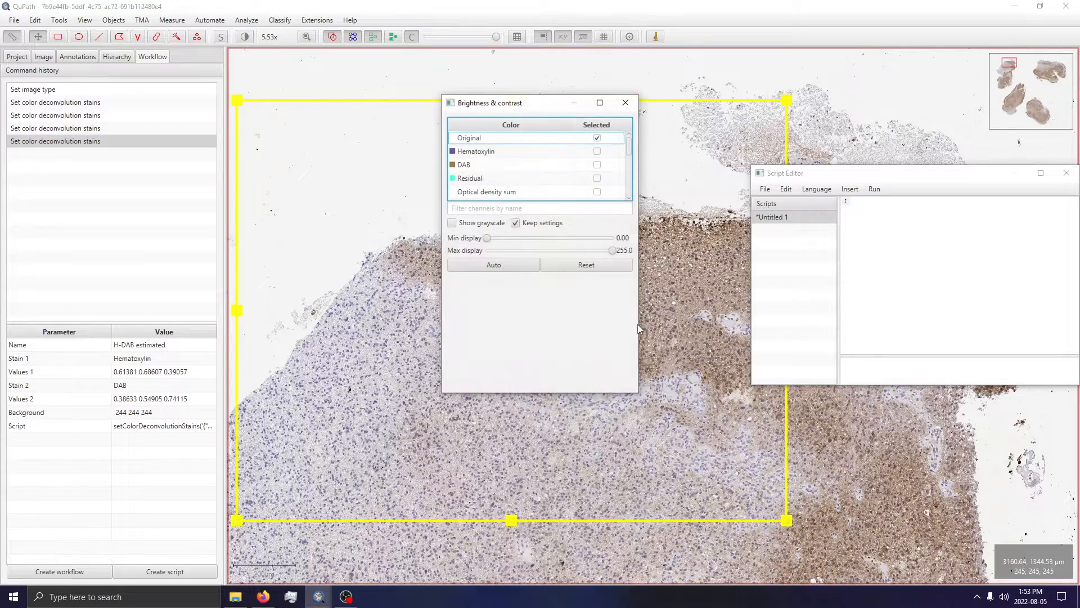
{"action": "left_click", "coordinate": [597, 152]}
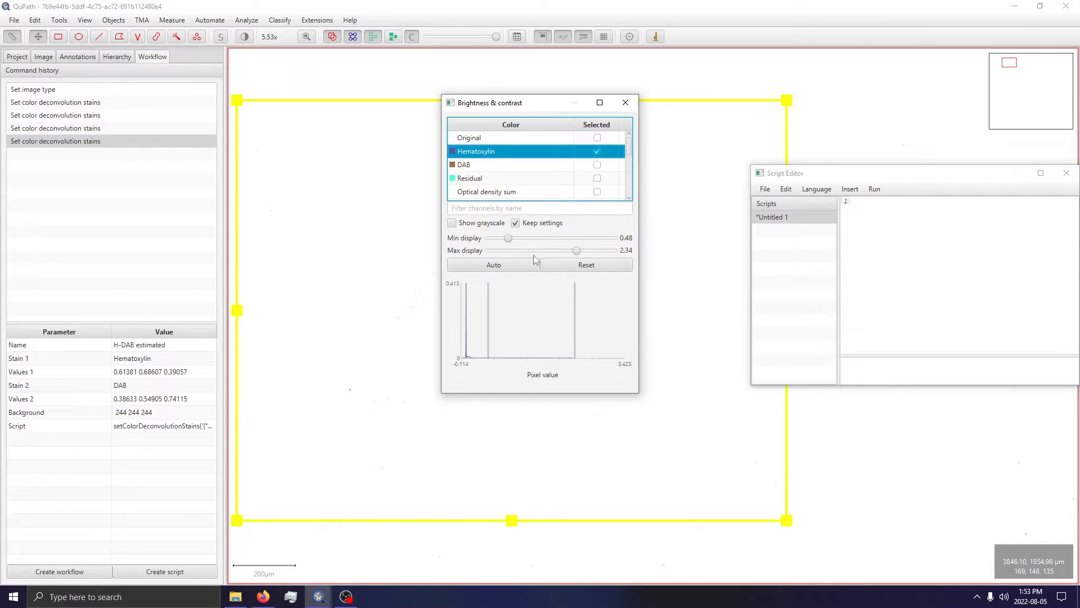
{"action": "left_click", "coordinate": [511, 264]}
{"action": "left_click_drag", "start_coordinate": [534, 109], "coordinate": [398, 117]}
Step: Auto-adjust the display range of the DAB and Residual channels in turn, and return to the Hematoxylin channel
{"action": "left_click", "coordinate": [461, 172]}
{"action": "left_click", "coordinate": [373, 273]}
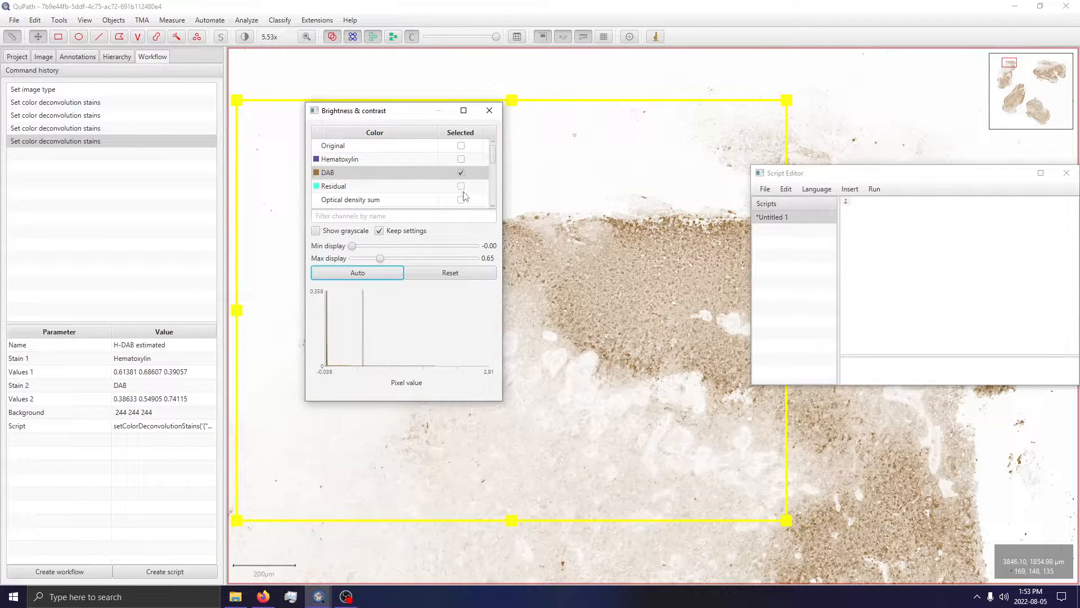
{"action": "left_click", "coordinate": [461, 189]}
{"action": "left_click", "coordinate": [360, 273]}
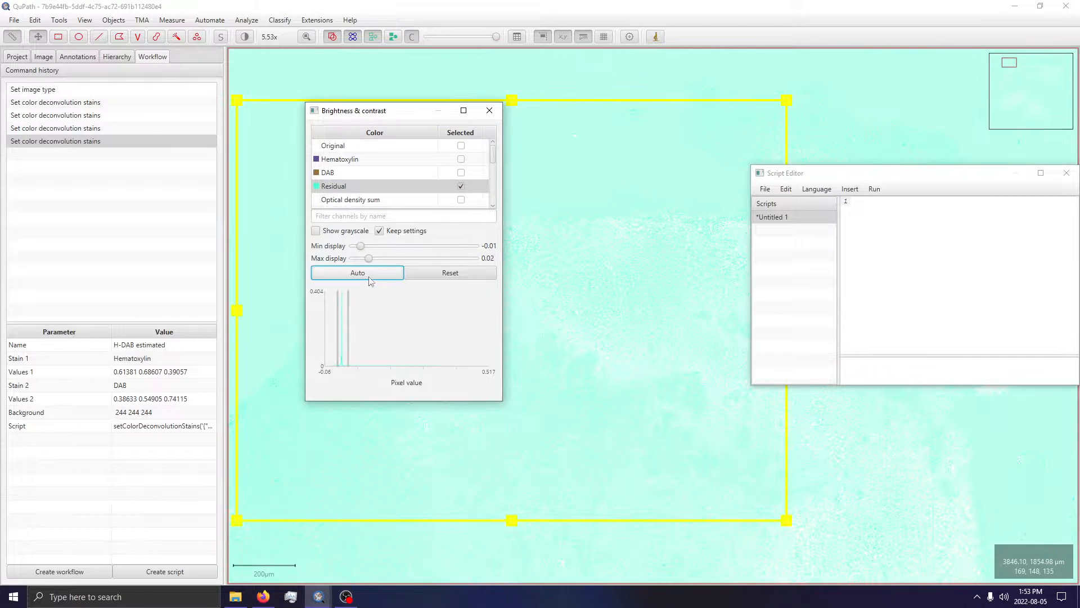
{"action": "left_click", "coordinate": [461, 160]}
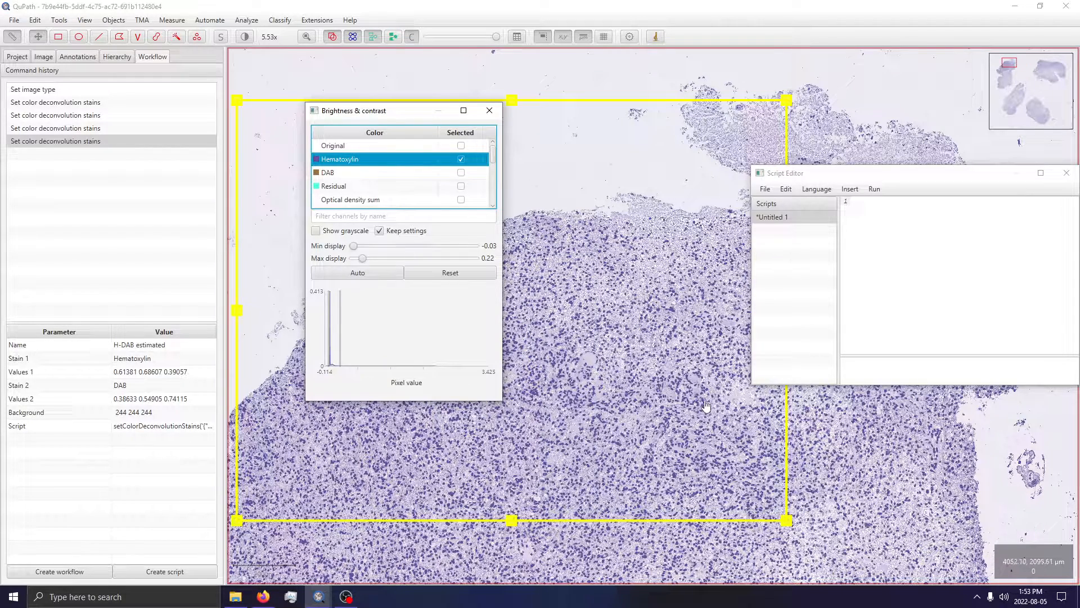
Step: Switch the slide display back to the Original colors and close the brightness and contrast settings
{"action": "left_click", "coordinate": [460, 147]}
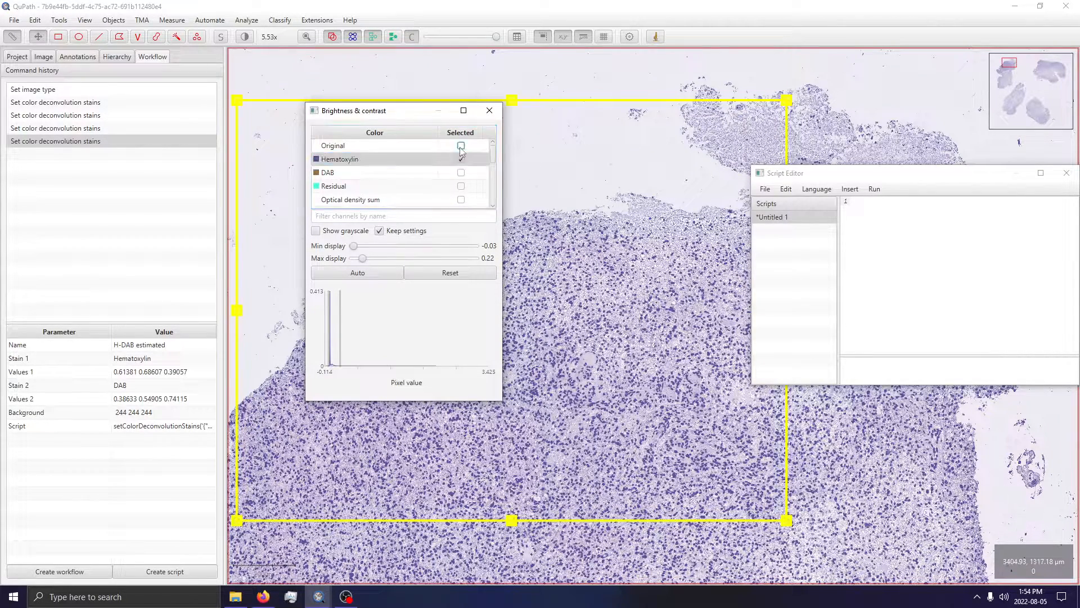
{"action": "left_click", "coordinate": [490, 110]}
Step: Open the shared GPU Multimodal StarDist Segmentation script from the Universal StarDist for QuPath segmentation scripts
{"action": "left_click", "coordinate": [268, 21]}
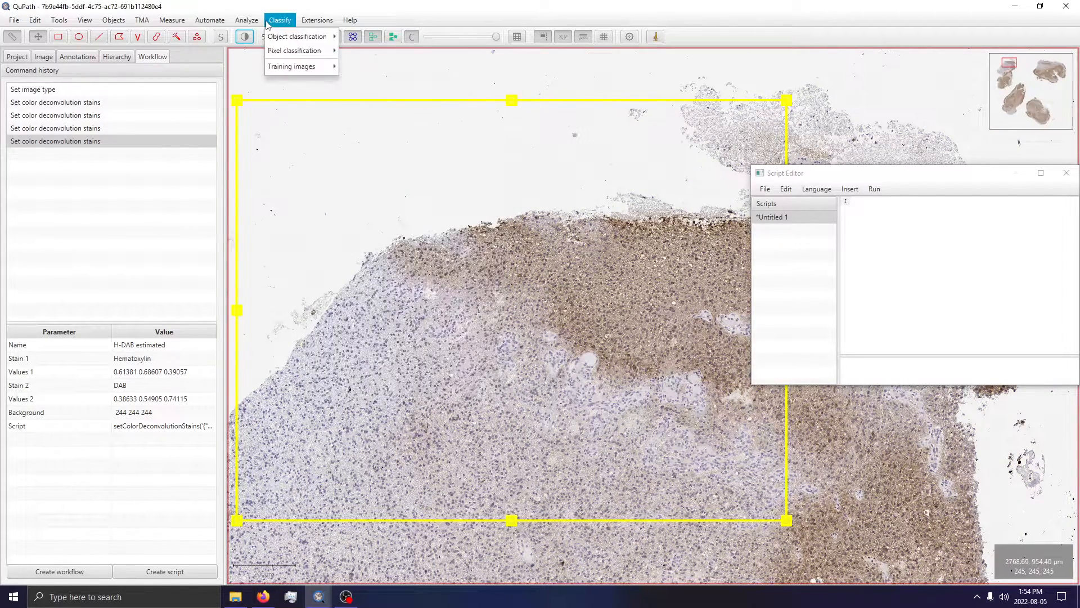
{"action": "mouse_move", "coordinate": [210, 21]}
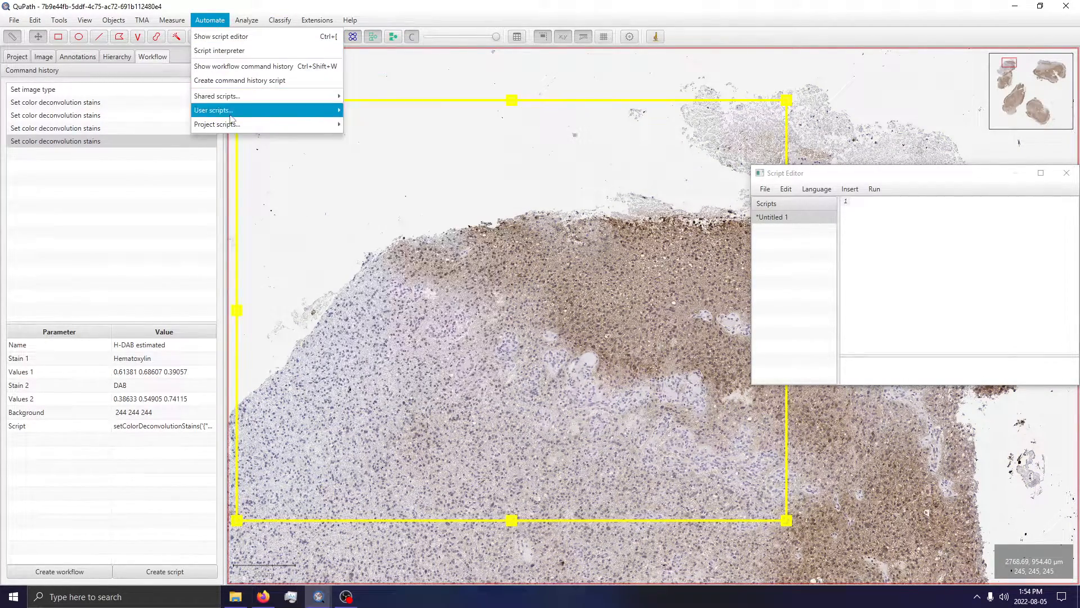
{"action": "mouse_move", "coordinate": [225, 96]}
{"action": "mouse_move", "coordinate": [415, 299]}
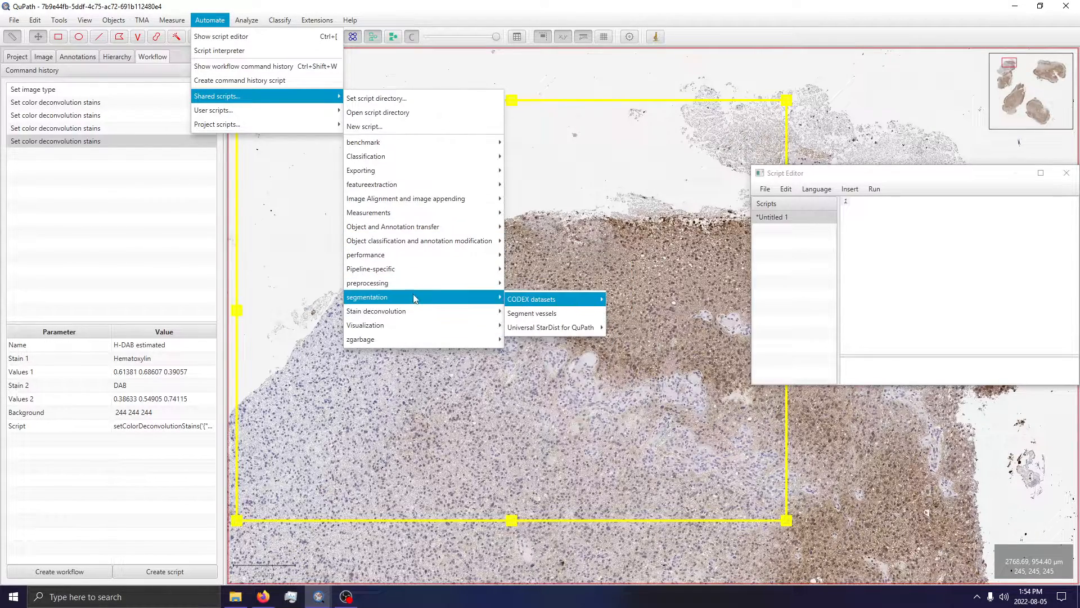
{"action": "mouse_move", "coordinate": [574, 332]}
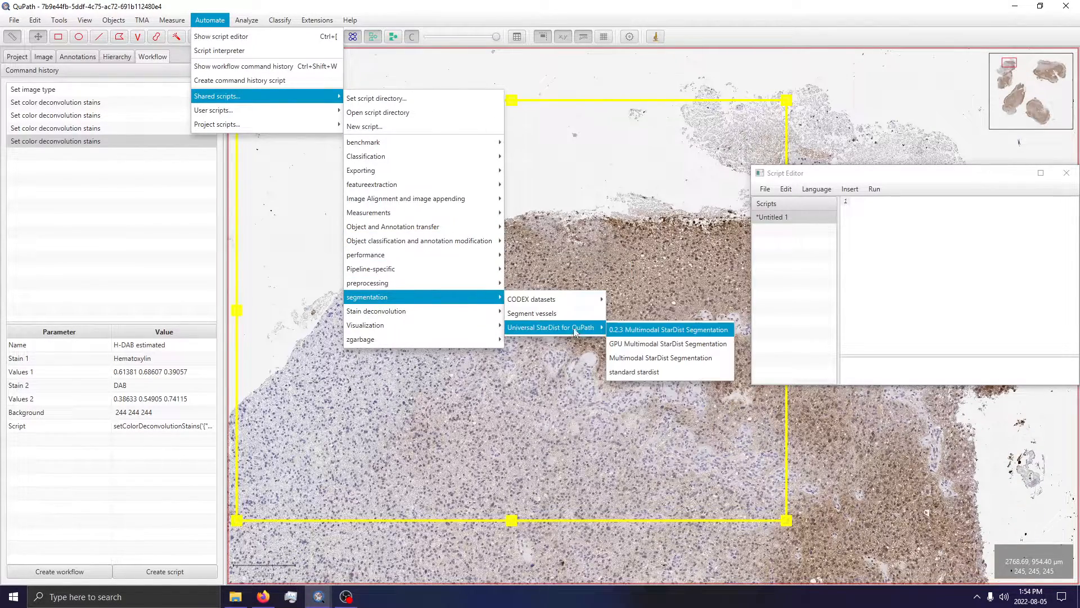
{"action": "left_click", "coordinate": [667, 344]}
Step: Reposition and enlarge the script editor window so more of the segmentation script can be read
{"action": "left_click_drag", "start_coordinate": [973, 176], "coordinate": [804, 100]}
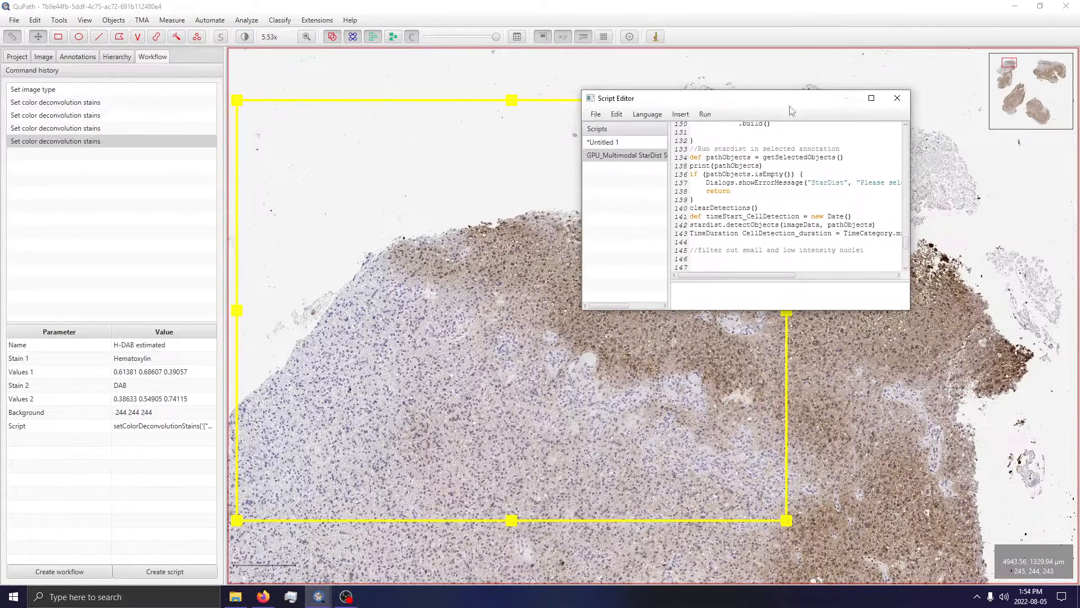
{"action": "left_click_drag", "start_coordinate": [583, 309], "coordinate": [535, 467]}
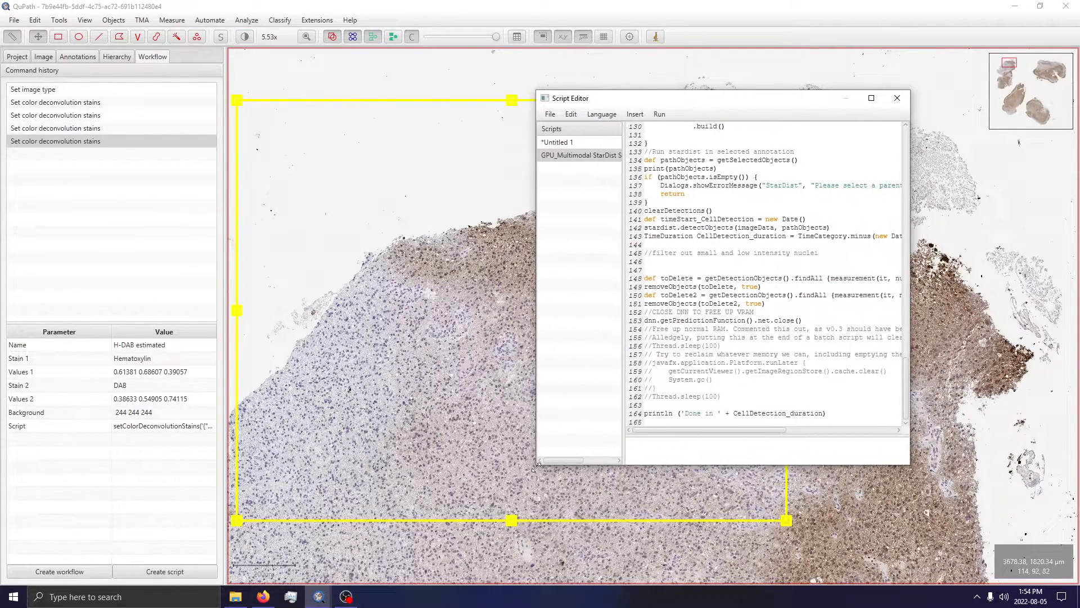
{"action": "scroll", "coordinate": [813, 315], "scroll_direction": "up", "scroll_amount": 10}
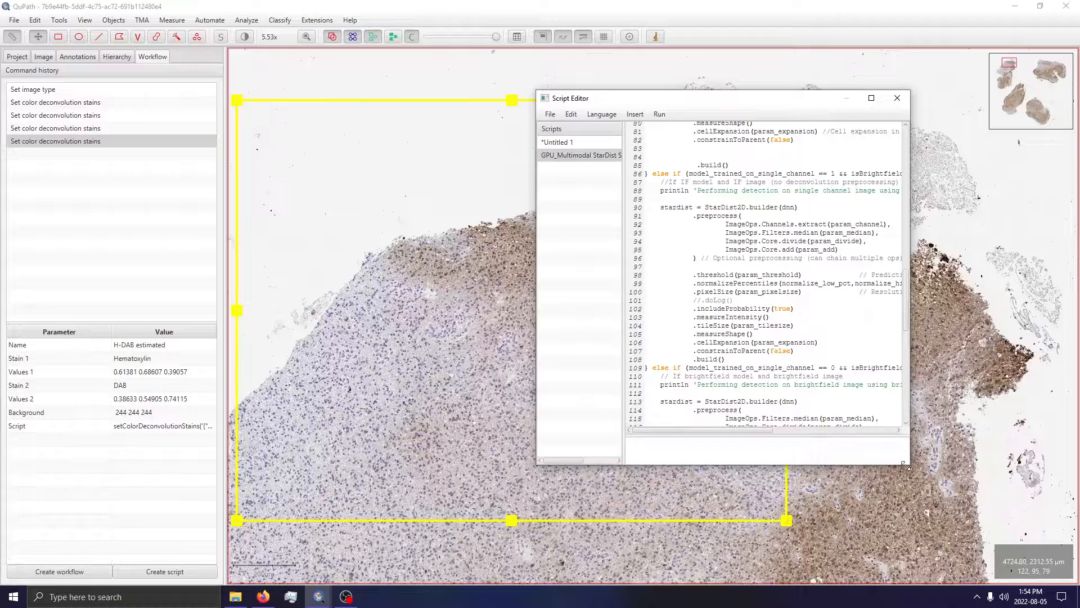
{"action": "left_click_drag", "start_coordinate": [910, 466], "coordinate": [973, 498]}
Step: Shrink the rectangle annotation from two opposite corners to a smaller area along the tissue's upper edge, with the script editor moved aside
{"action": "left_click_drag", "start_coordinate": [237, 101], "coordinate": [293, 235]}
{"action": "left_click_drag", "start_coordinate": [810, 98], "coordinate": [916, 115]}
{"action": "mouse_move", "coordinate": [787, 521]}
{"action": "left_mouse_down"}
{"action": "mouse_move", "coordinate": [690, 482]}
{"action": "mouse_move", "coordinate": [677, 449]}
{"action": "left_mouse_up"}
{"action": "mouse_move", "coordinate": [518, 324]}
{"action": "left_mouse_down"}
{"action": "mouse_move", "coordinate": [514, 276]}
{"action": "mouse_move", "coordinate": [522, 292]}
{"action": "left_mouse_up"}
{"action": "scroll", "coordinate": [456, 454], "scroll_direction": "down", "scroll_amount": 5}
{"action": "scroll", "coordinate": [588, 357], "scroll_direction": "up", "scroll_amount": 2}
{"action": "scroll", "coordinate": [554, 347], "scroll_direction": "up", "scroll_amount": 4}
{"action": "scroll", "coordinate": [490, 360], "scroll_direction": "down", "scroll_amount": 3}
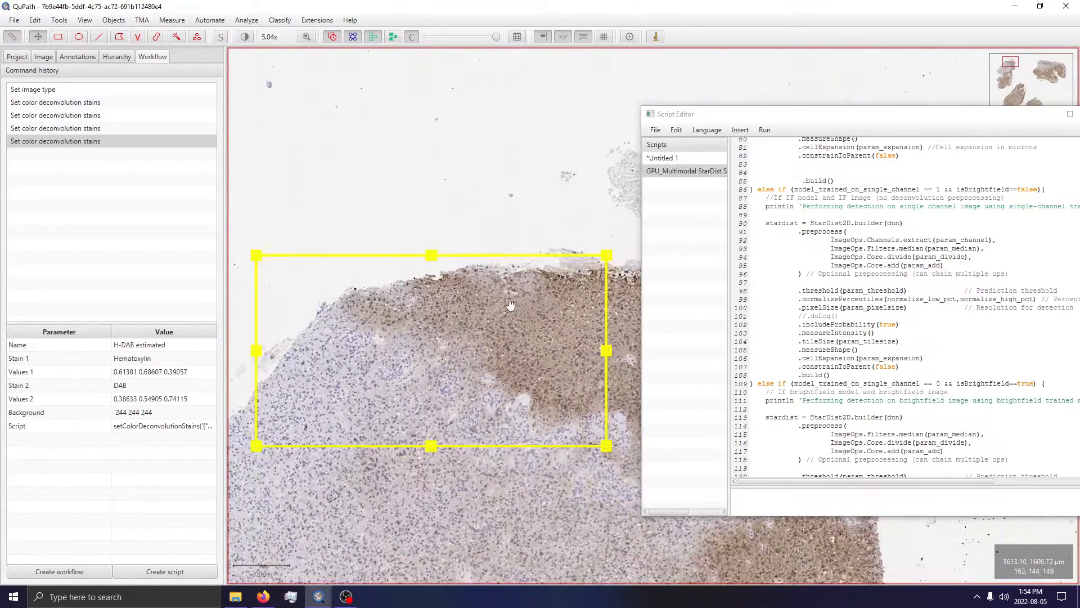
{"action": "scroll", "coordinate": [495, 395], "scroll_direction": "up", "scroll_amount": 2}
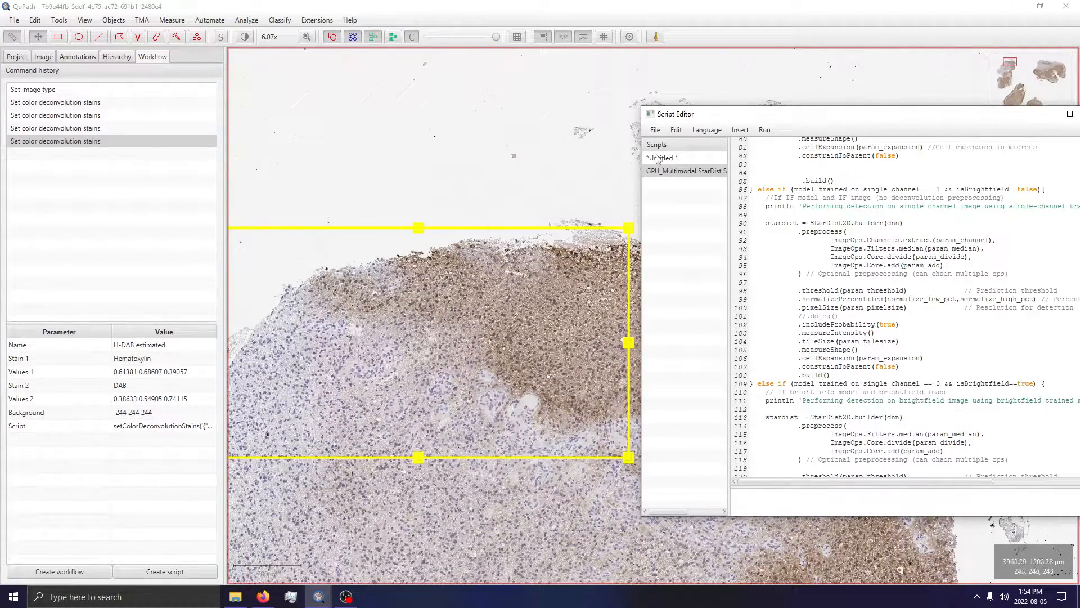
Step: Bring the script editor fully into view and review the script's variables to set and its StarDist builder blocks
{"action": "left_click_drag", "start_coordinate": [860, 122], "coordinate": [658, 125]}
{"action": "scroll", "coordinate": [833, 361], "scroll_direction": "up", "scroll_amount": 14}
{"action": "scroll", "coordinate": [833, 360], "scroll_direction": "up", "scroll_amount": 12}
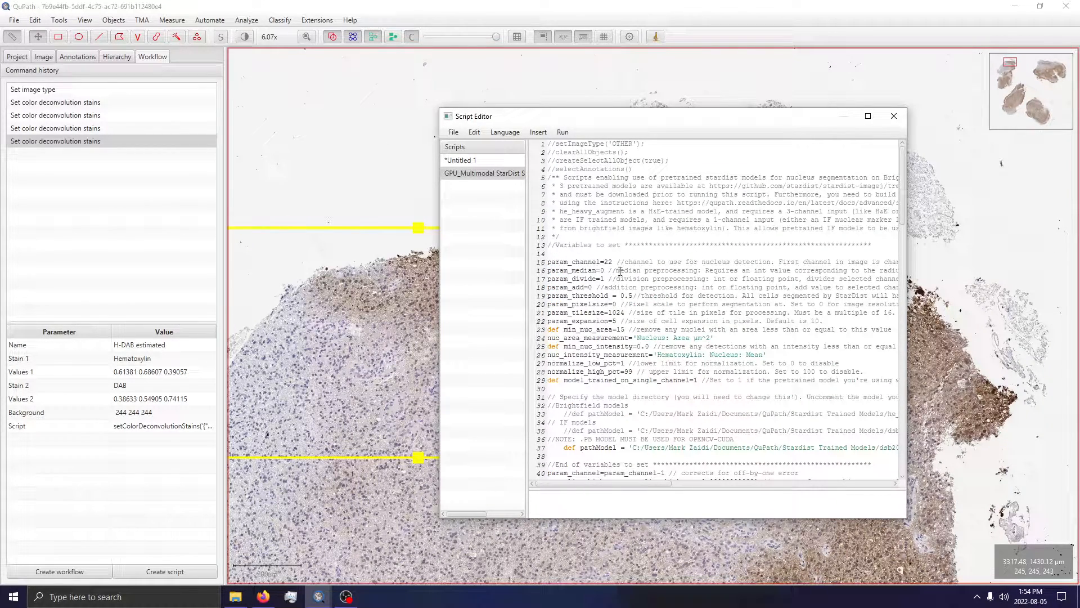
{"action": "scroll", "coordinate": [710, 215], "scroll_direction": "down", "scroll_amount": 20}
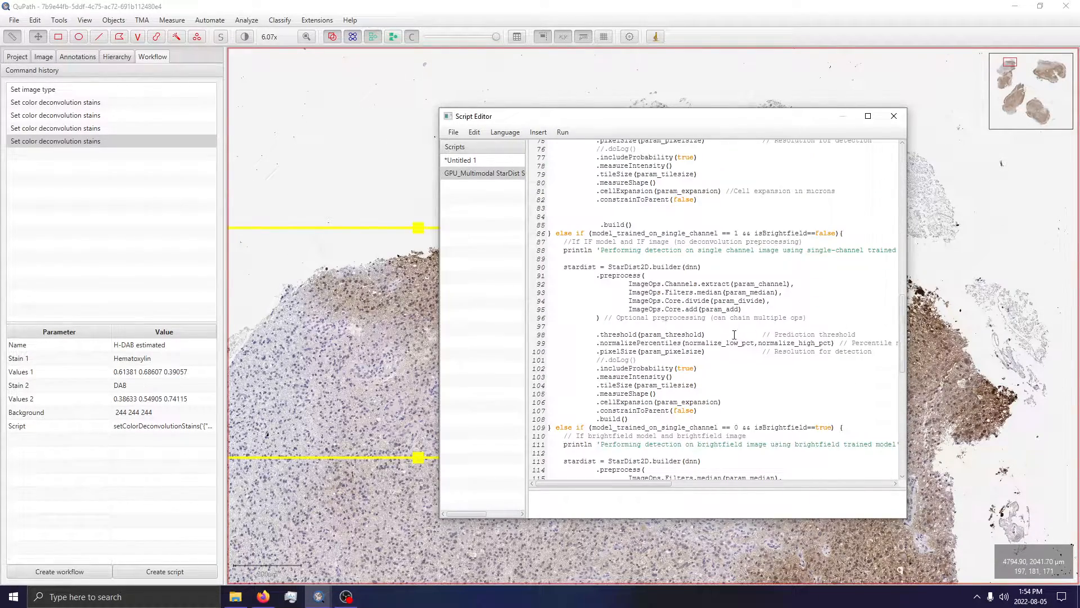
{"action": "scroll", "coordinate": [594, 256], "scroll_direction": "up", "scroll_amount": 19}
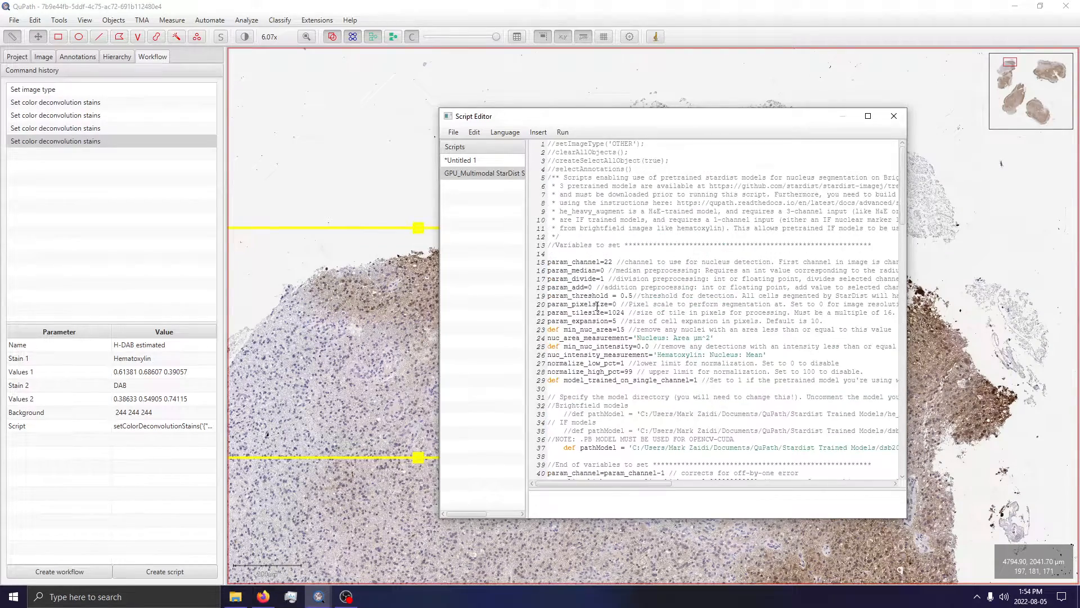
{"action": "scroll", "coordinate": [772, 280], "scroll_direction": "up", "scroll_amount": 6}
Step: Set param_channel to 0, try to run the script on the rectangle annotation, and enlarge the console output
{"action": "type", "text": "0"}
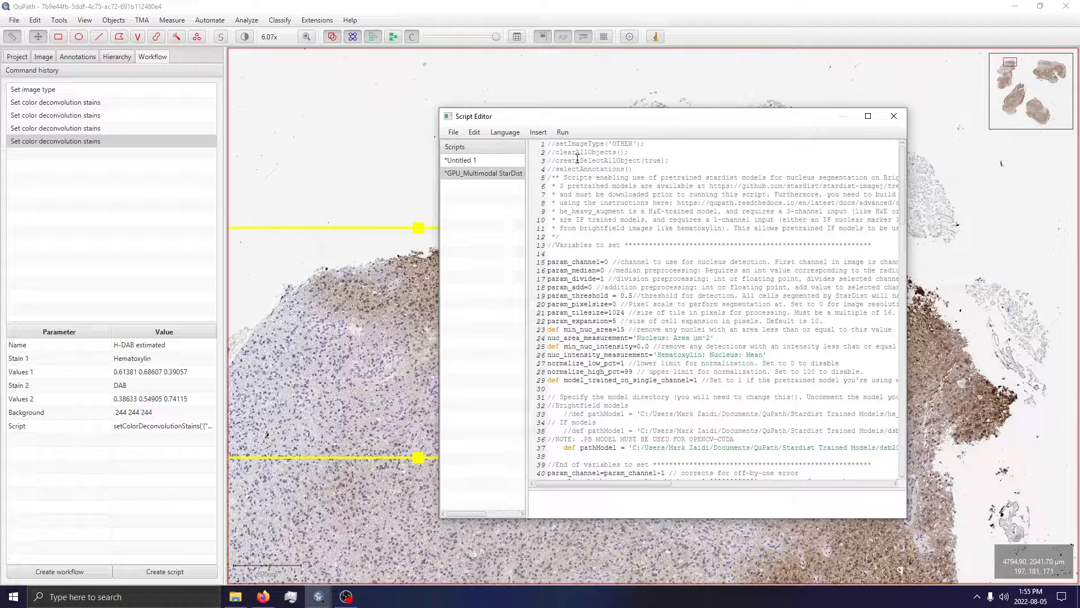
{"action": "left_click", "coordinate": [562, 131]}
{"action": "left_click", "coordinate": [579, 150]}
{"action": "left_click_drag", "start_coordinate": [787, 488], "coordinate": [777, 345]}
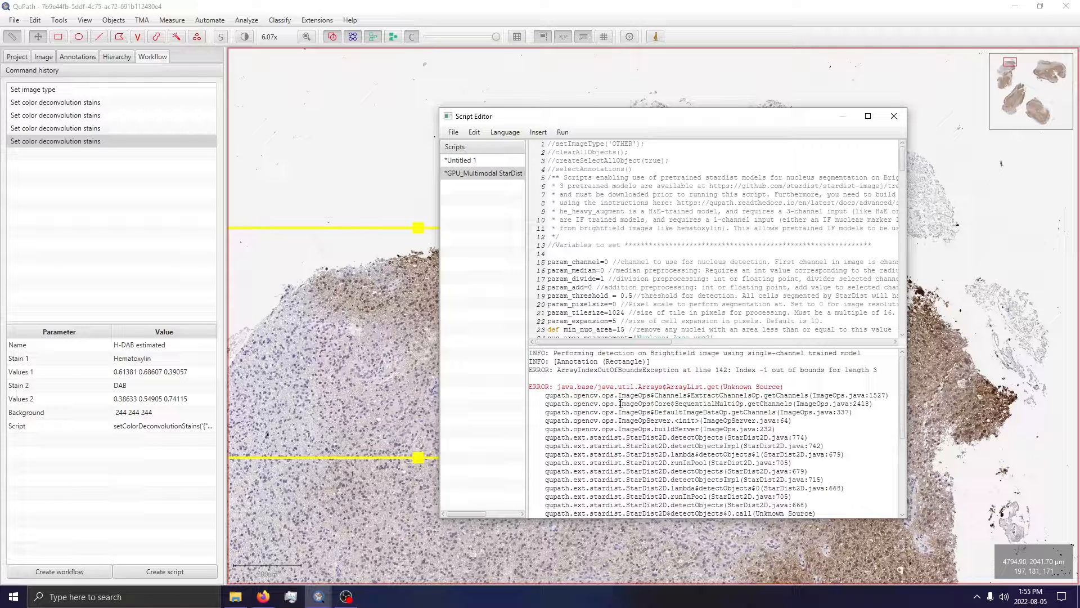
Step: Check the comment on channel numbering, set param_channel to 1, and run the segmentation script on the rectangle annotation again
{"action": "scroll", "coordinate": [596, 274], "scroll_direction": "down", "scroll_amount": 2}
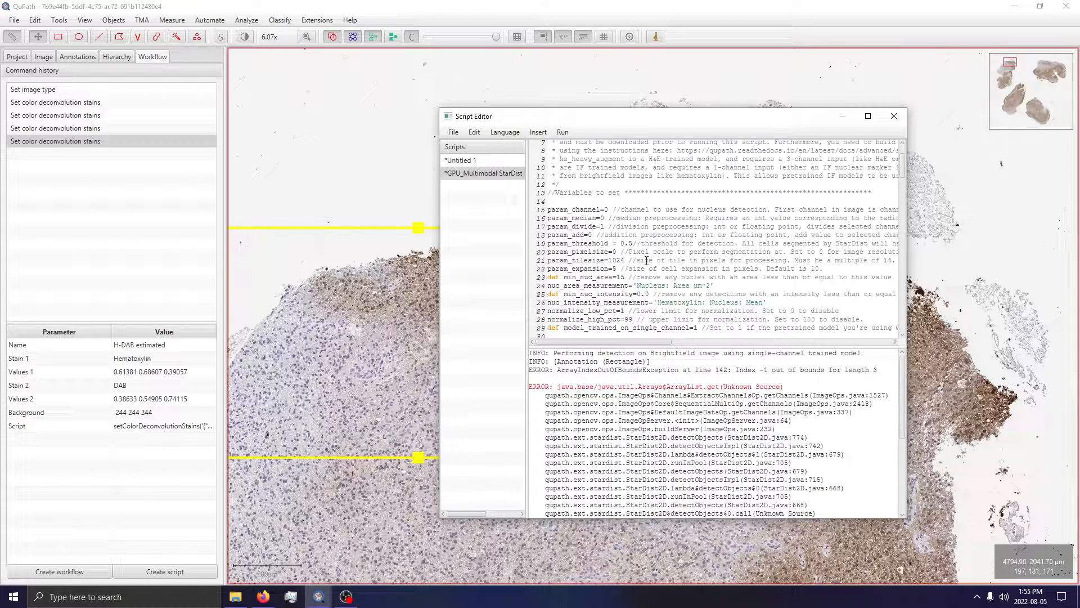
{"action": "left_click_drag", "start_coordinate": [639, 341], "coordinate": [678, 339]}
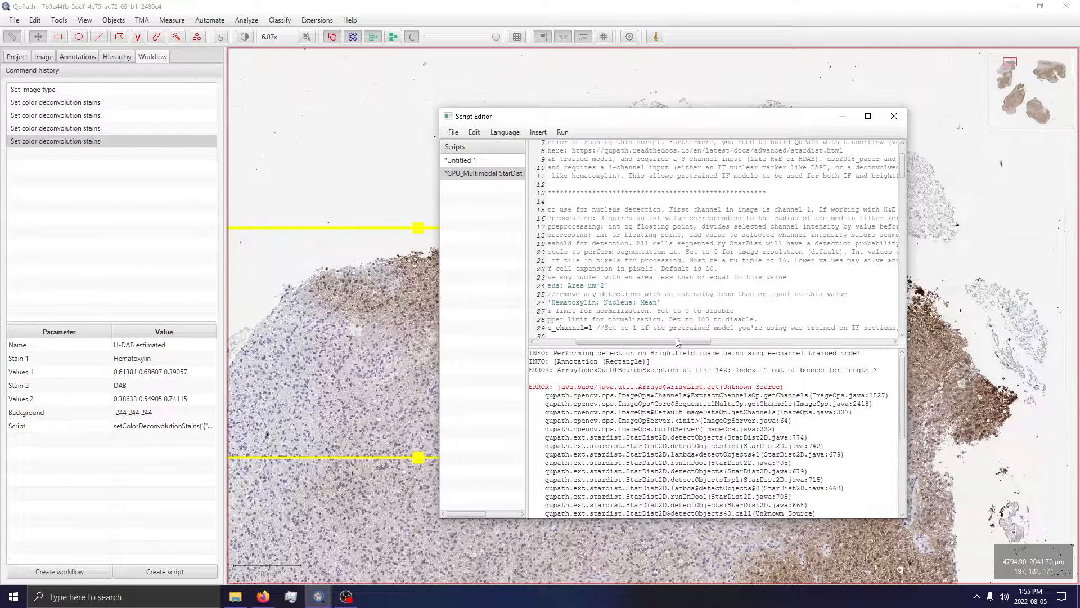
{"action": "left_click_drag", "start_coordinate": [671, 201], "coordinate": [821, 211]}
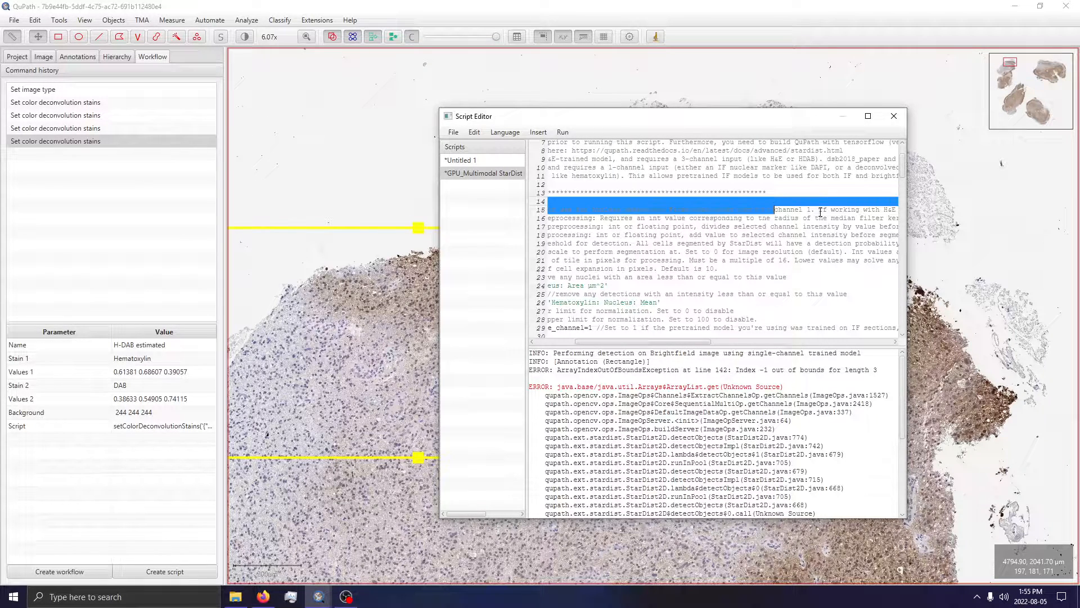
{"action": "left_click", "coordinate": [821, 212]}
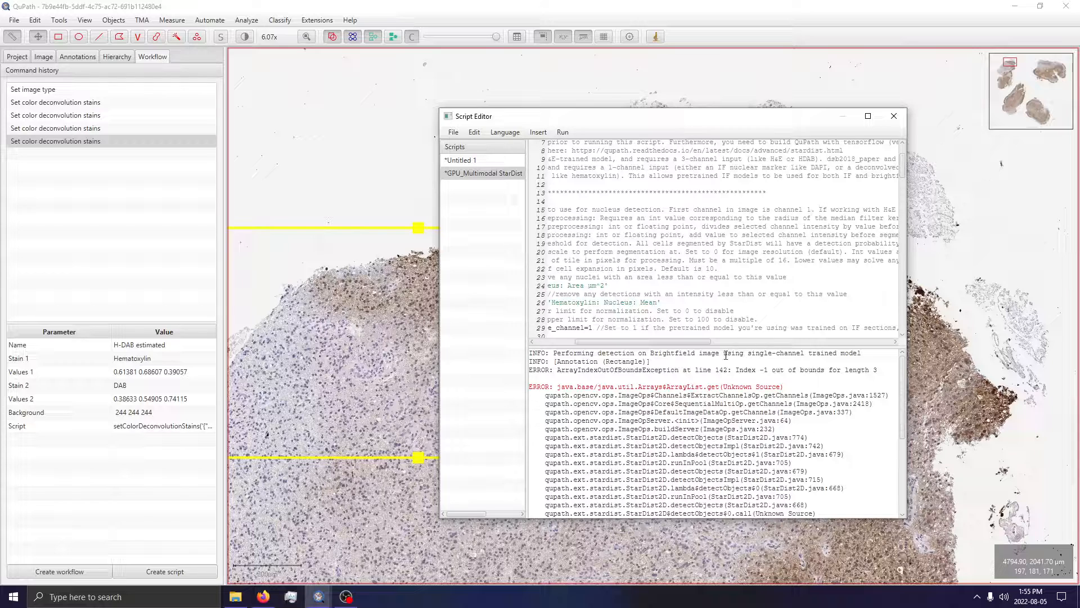
{"action": "left_click_drag", "start_coordinate": [642, 341], "coordinate": [603, 341]}
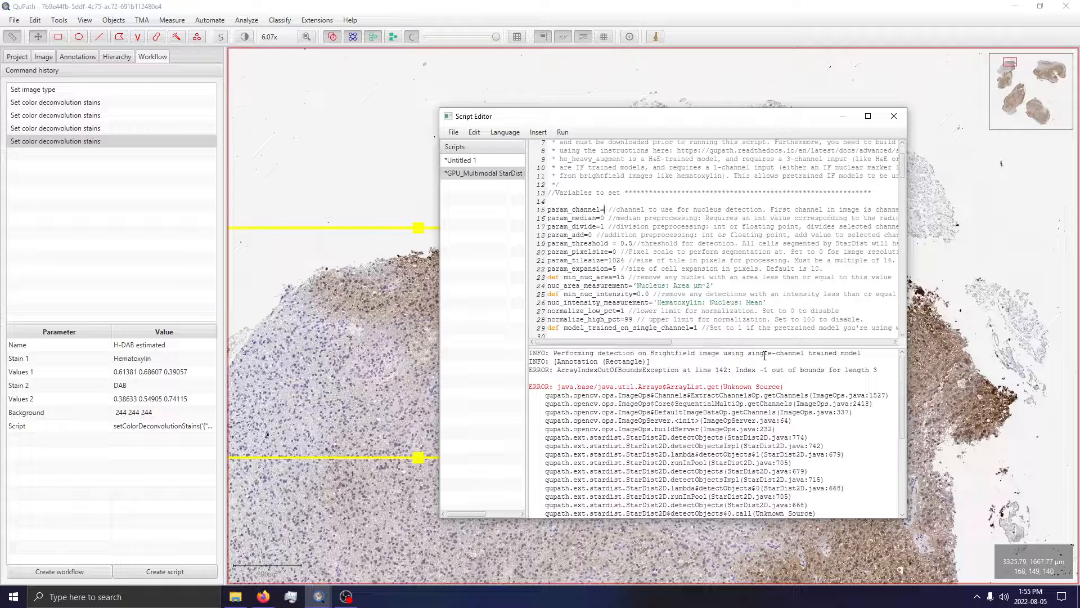
{"action": "left_click", "coordinate": [563, 133]}
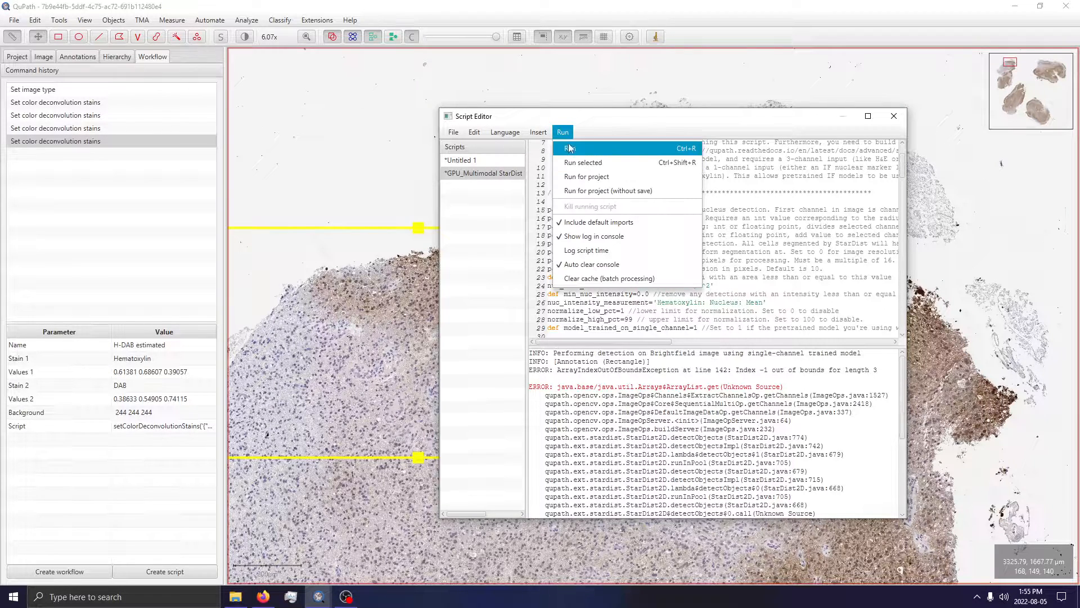
{"action": "left_click", "coordinate": [570, 148]}
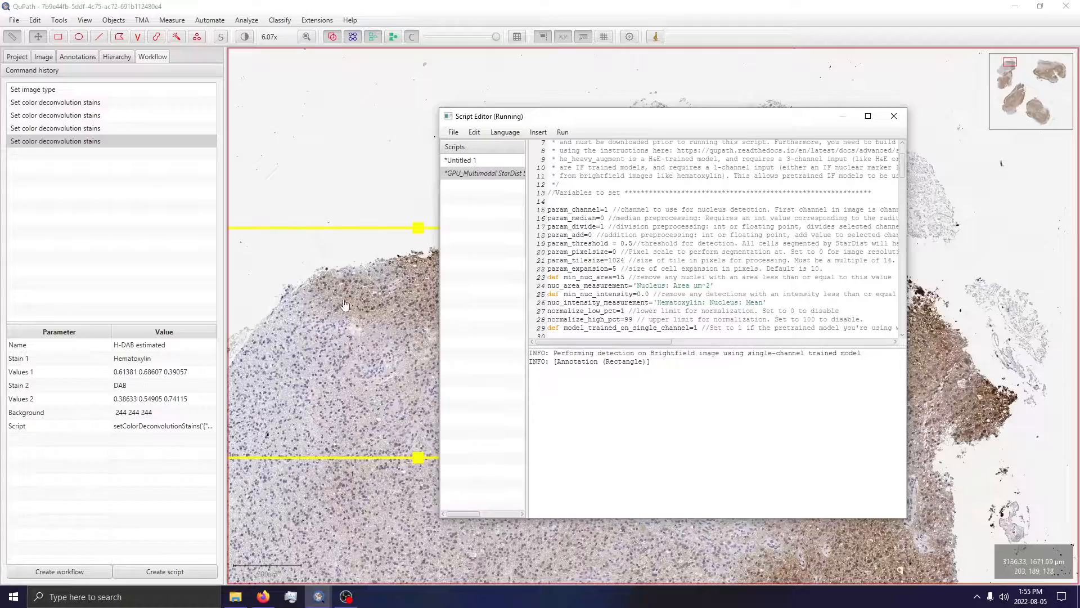
Step: Zoom in on the detected cells, move the script editor off the tissue, and display nuclei only
{"action": "scroll", "coordinate": [334, 298], "scroll_direction": "up", "scroll_amount": 5}
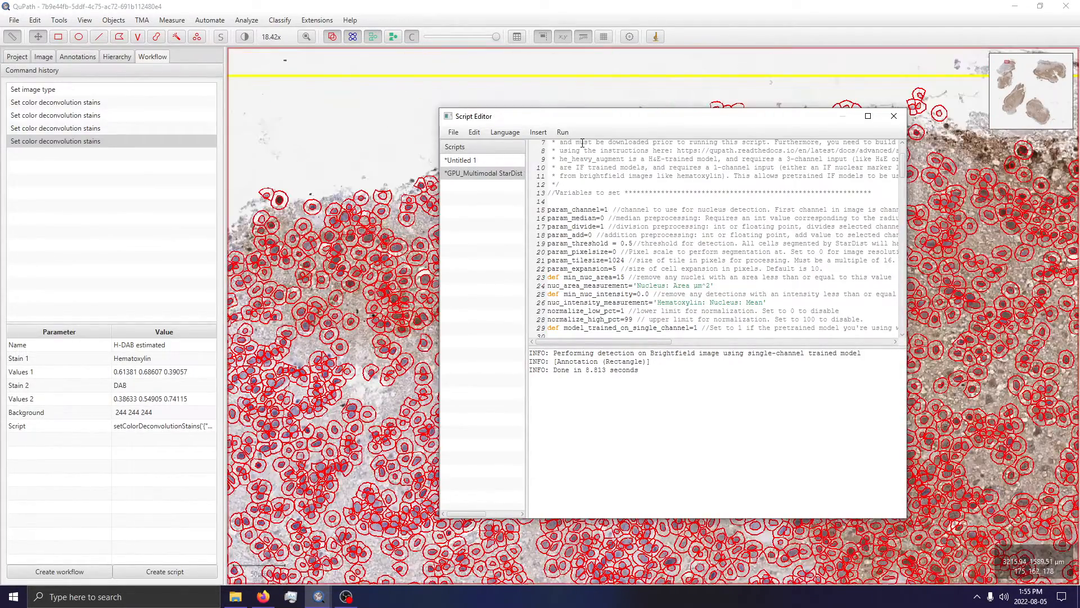
{"action": "left_click_drag", "start_coordinate": [595, 122], "coordinate": [960, 144]}
{"action": "right_click", "coordinate": [512, 277]}
{"action": "mouse_move", "coordinate": [539, 328]}
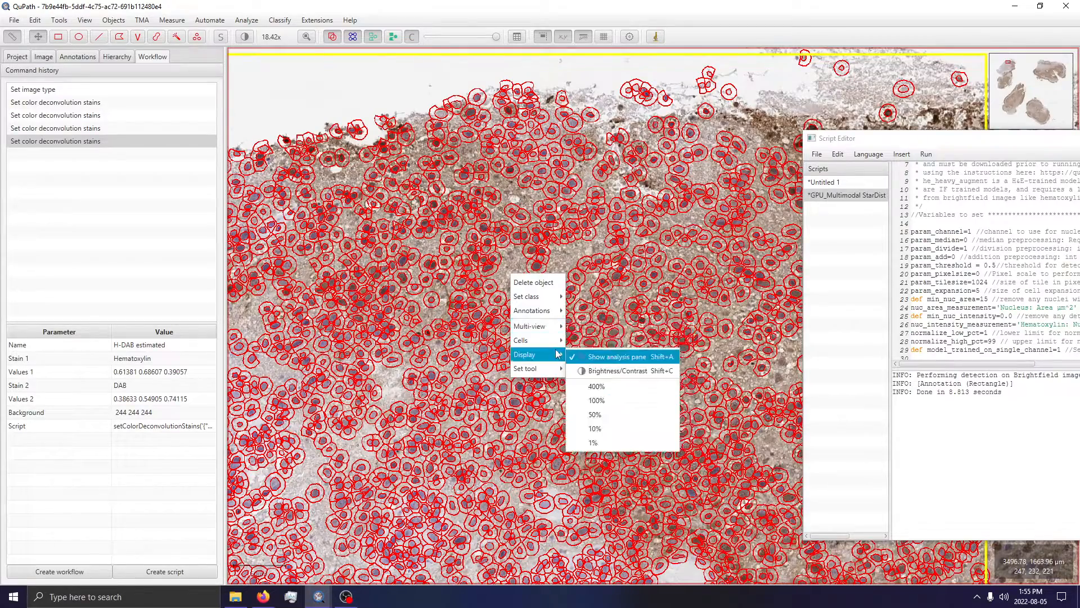
{"action": "left_click", "coordinate": [615, 358]}
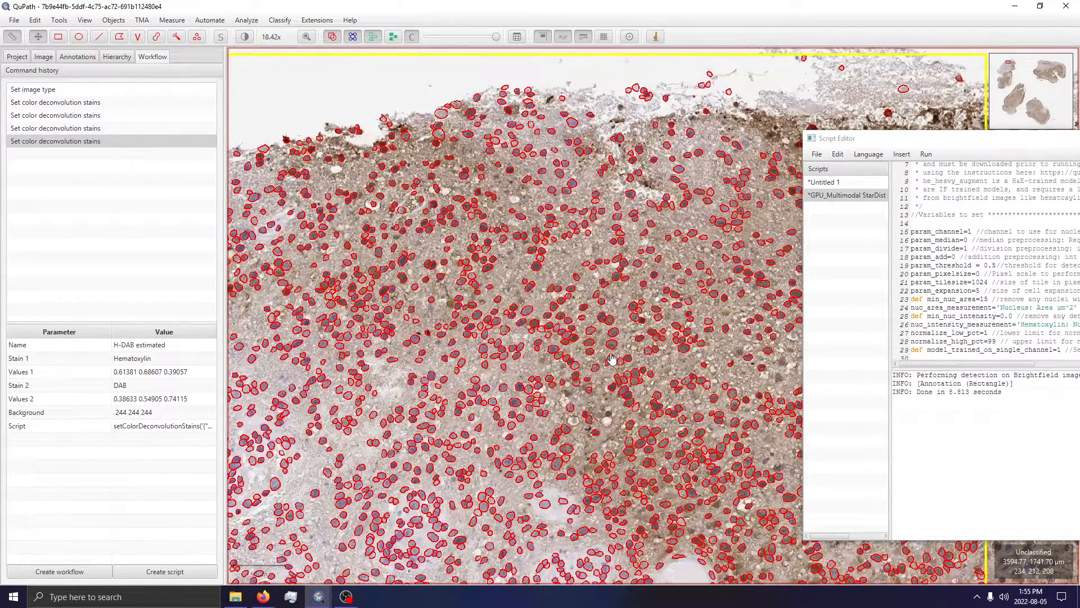
Step: Switch the detected cells to show cell boundaries only
{"action": "mouse_move", "coordinate": [707, 257]}
{"action": "left_mouse_down"}
{"action": "mouse_move", "coordinate": [632, 264]}
{"action": "mouse_move", "coordinate": [558, 248]}
{"action": "left_mouse_up"}
{"action": "right_click", "coordinate": [557, 249]}
{"action": "mouse_move", "coordinate": [591, 312]}
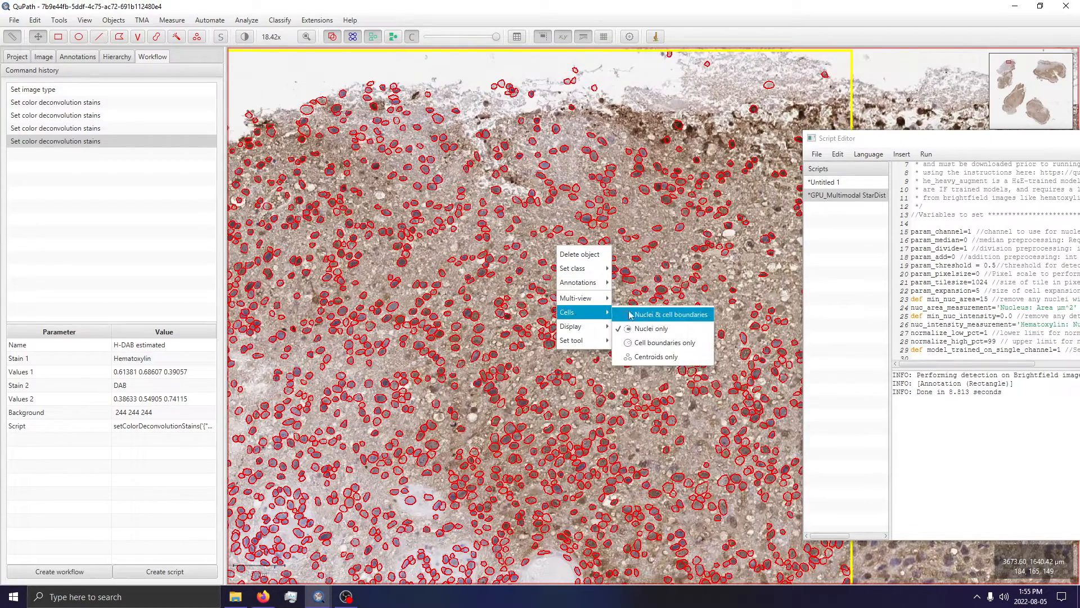
{"action": "left_click", "coordinate": [656, 343]}
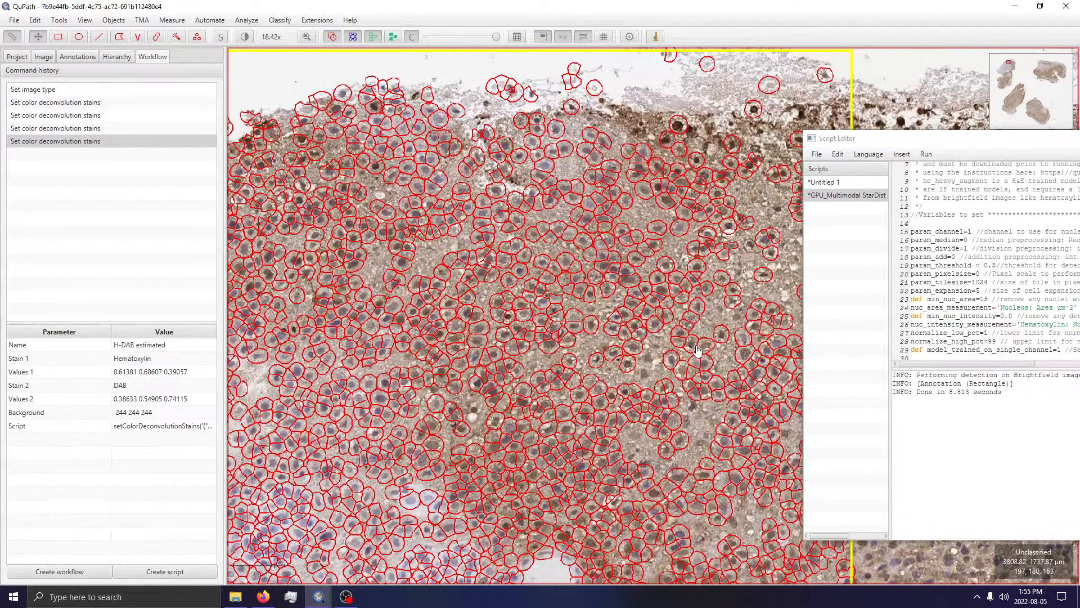
Step: Return the cell display to nuclei only and fill the detections
{"action": "right_click", "coordinate": [526, 263]}
{"action": "mouse_move", "coordinate": [554, 326]}
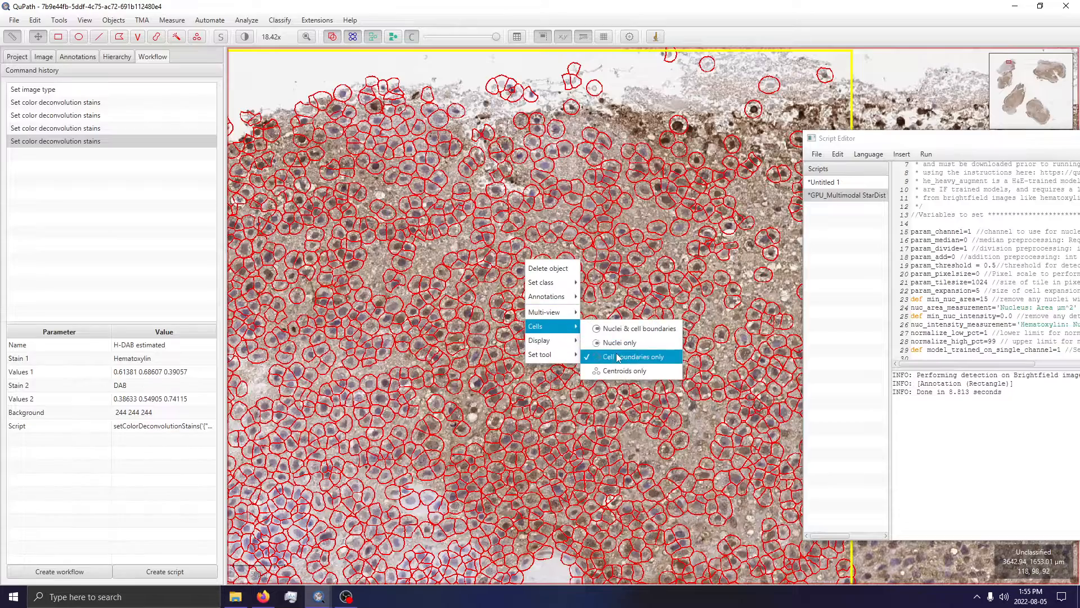
{"action": "left_click", "coordinate": [619, 342]}
{"action": "key", "text": "f"}
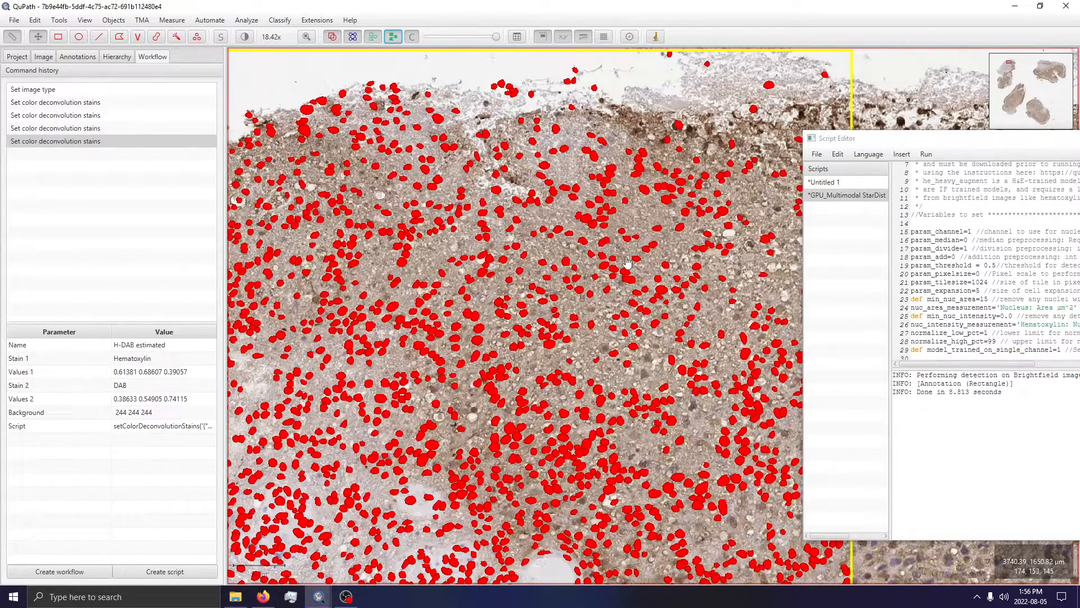
Step: Inspect the filled nuclei across the annotated tissue, adjusting the overlay opacity to compare them with the staining
{"action": "left_click_drag", "start_coordinate": [627, 262], "coordinate": [801, 88]}
{"action": "scroll", "coordinate": [568, 350], "scroll_direction": "down", "scroll_amount": 4}
{"action": "left_click_drag", "start_coordinate": [541, 385], "coordinate": [353, 379]}
{"action": "mouse_move", "coordinate": [628, 214]}
{"action": "left_mouse_down"}
{"action": "mouse_move", "coordinate": [584, 260]}
{"action": "mouse_move", "coordinate": [526, 293]}
{"action": "left_mouse_up"}
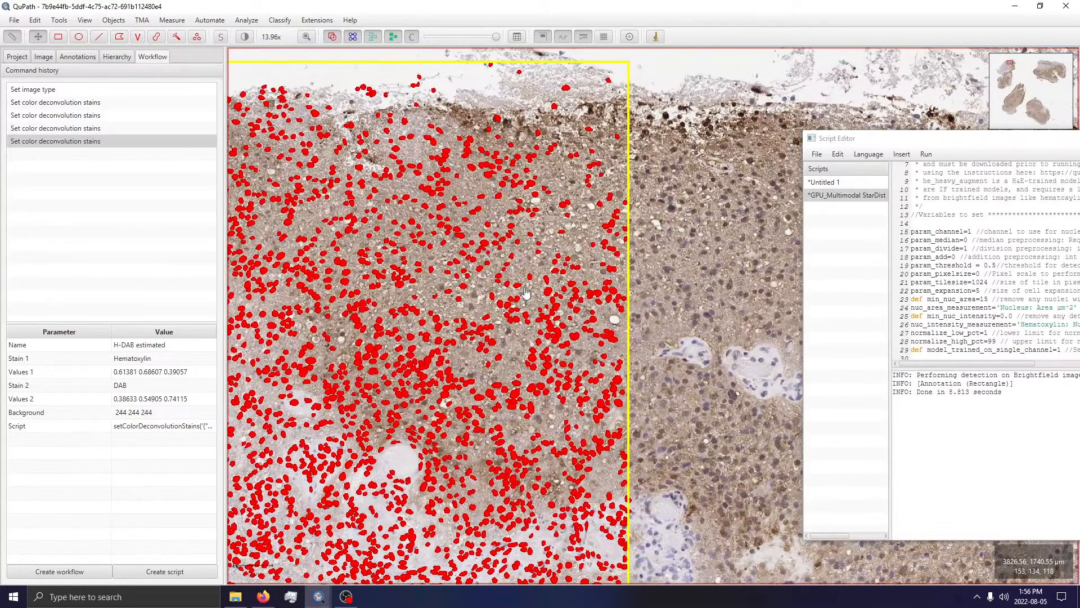
{"action": "left_click_drag", "start_coordinate": [496, 36], "coordinate": [509, 68]}
Step: Show the project's image list, then switch to Firefox and reread the forum post's passages on poor detection and the brightfield model
{"action": "left_click", "coordinate": [17, 56]}
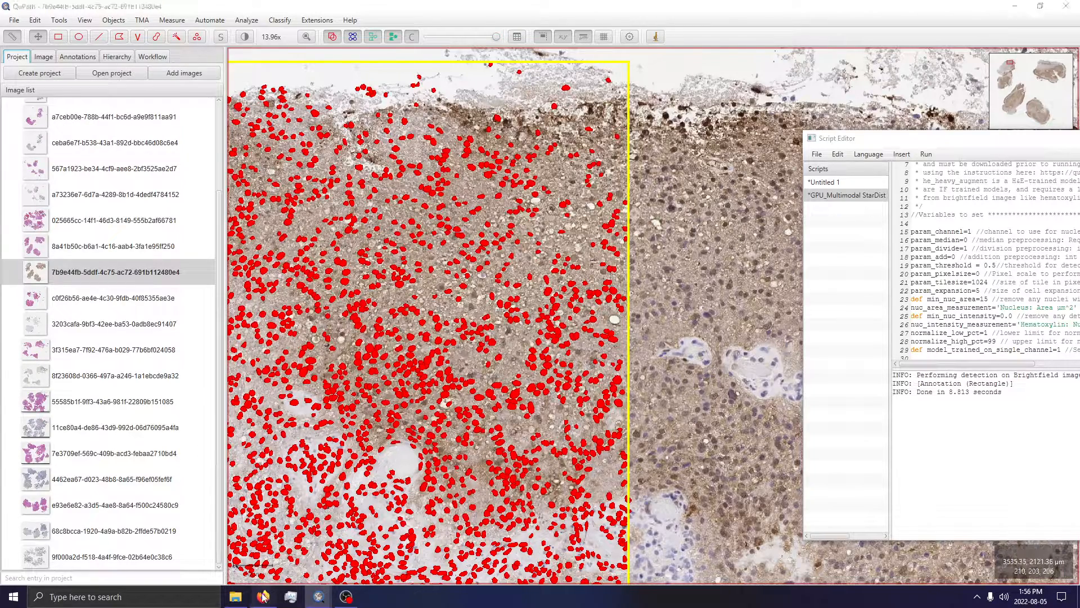
{"action": "left_click", "coordinate": [264, 597]}
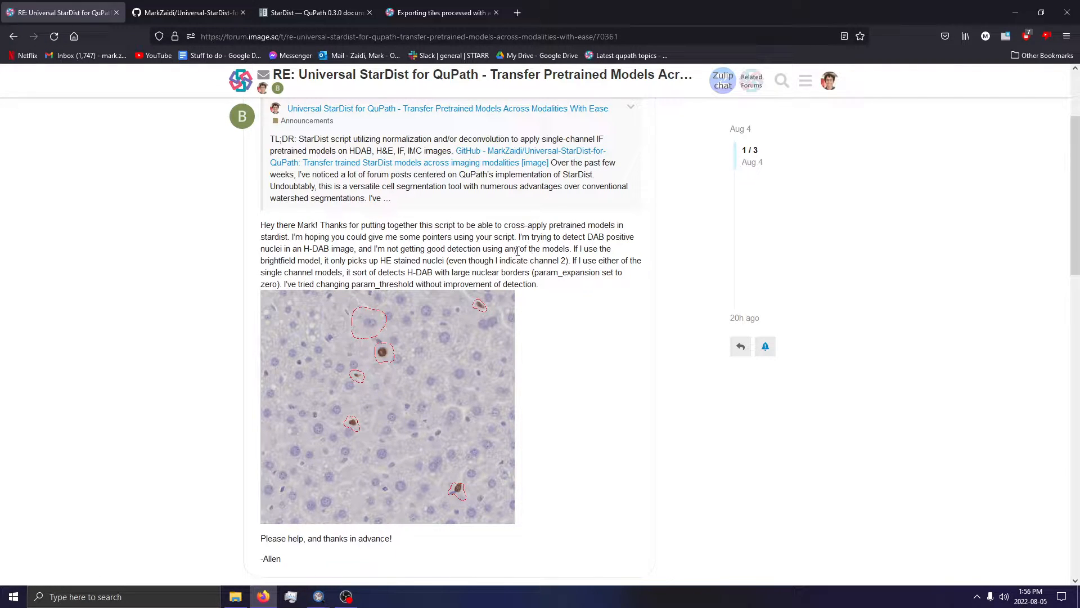
{"action": "left_click_drag", "start_coordinate": [386, 249], "coordinate": [578, 250]}
{"action": "left_click_drag", "start_coordinate": [265, 261], "coordinate": [607, 261]}
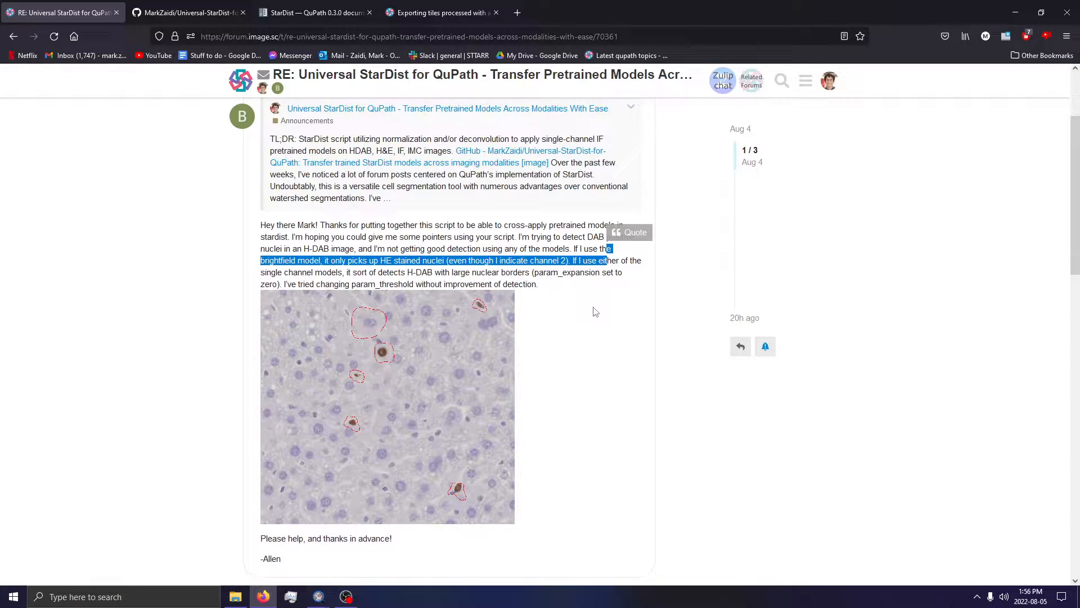
{"action": "scroll", "coordinate": [579, 297], "scroll_direction": "down", "scroll_amount": 1}
{"action": "scroll", "coordinate": [577, 294], "scroll_direction": "up", "scroll_amount": 1}
Step: Return to QuPath, view more of the segmented region, and preview the project image 68c8bcca-1920-4a9a-b82b-2ffde57b0219
{"action": "left_click", "coordinate": [1015, 11]}
{"action": "left_click_drag", "start_coordinate": [353, 285], "coordinate": [591, 267]}
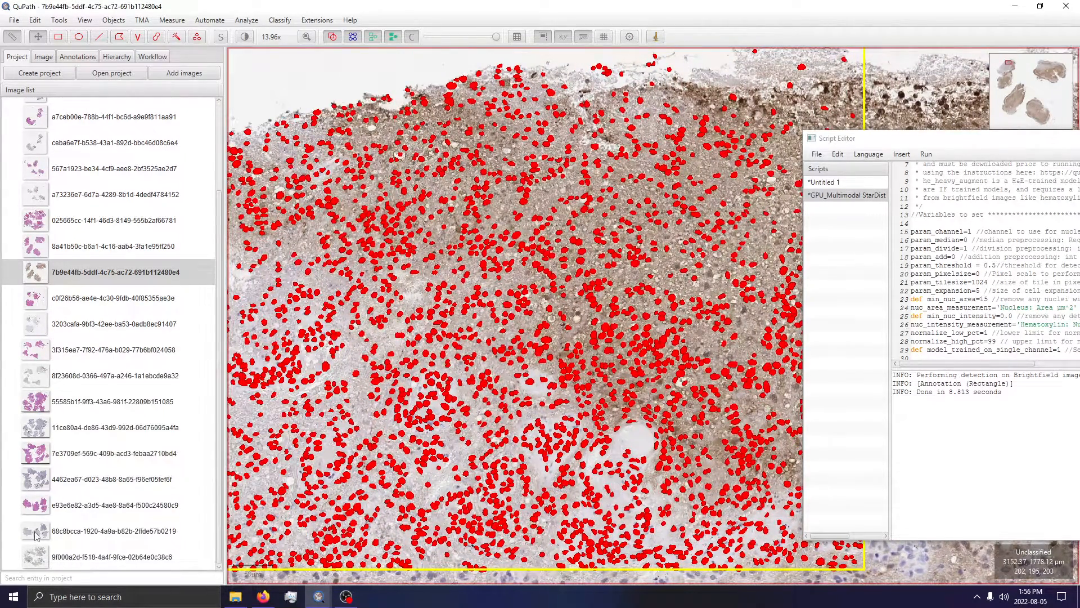
{"action": "mouse_move", "coordinate": [35, 535]}
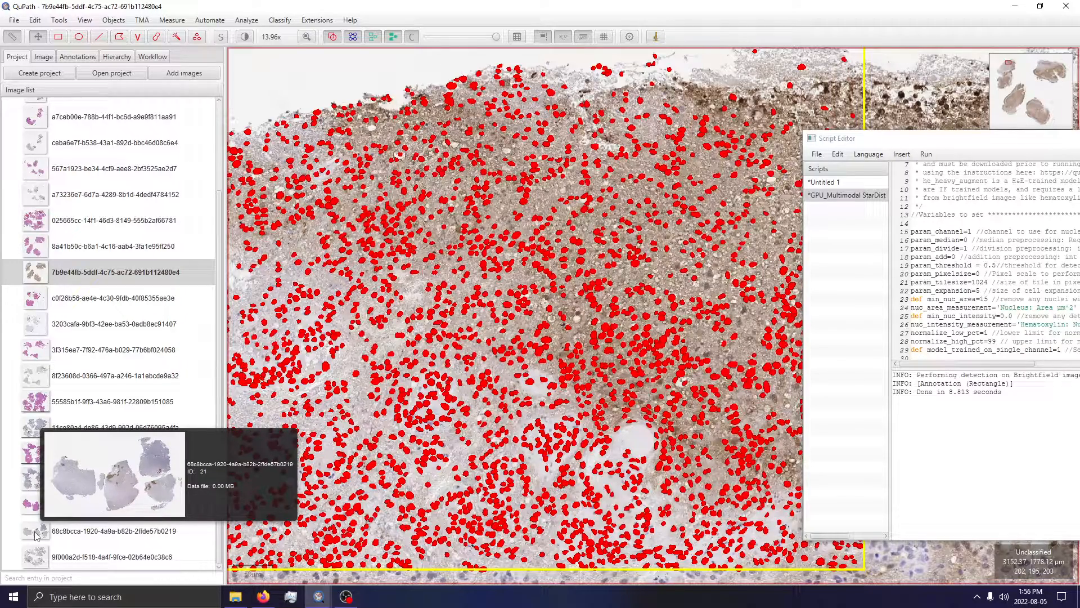
Step: Open image 68c8bcca-1920-4a9a-b82b-2ffde57b0219, saving the changes to the current image, and reopen image 7b9e44fb-5ddf-4c75-ac72-691b112480e4
{"action": "double_click", "coordinate": [35, 533]}
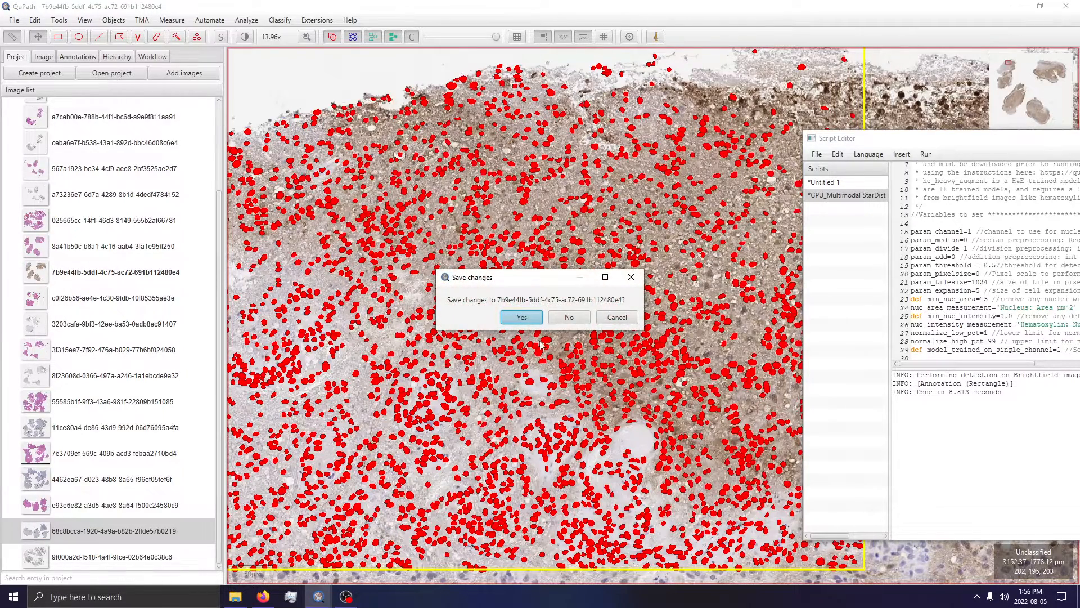
{"action": "left_click", "coordinate": [514, 318]}
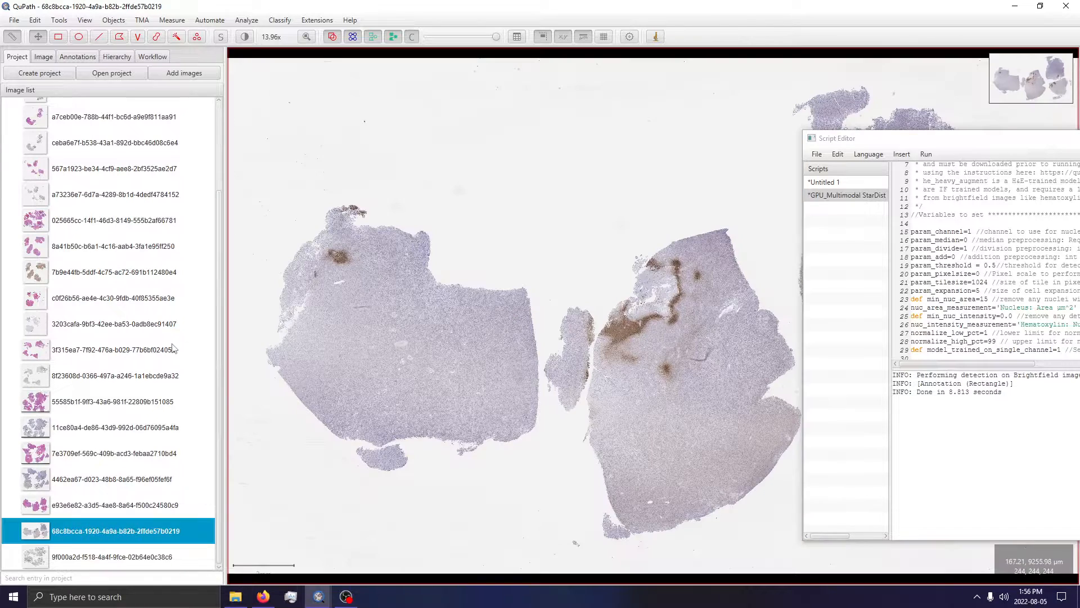
{"action": "double_click", "coordinate": [140, 272]}
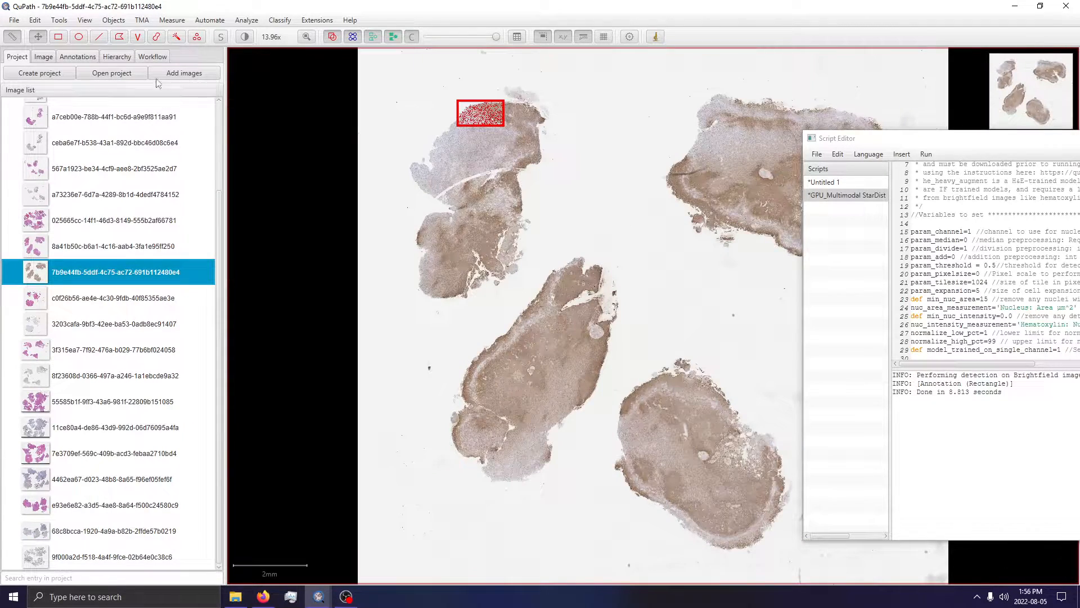
Step: Create a script from the command history and delete its redundant stain lines, keeping the BRIGHTFIELD_H_DAB image type and one H-DAB estimated stain setting
{"action": "left_click", "coordinate": [152, 57]}
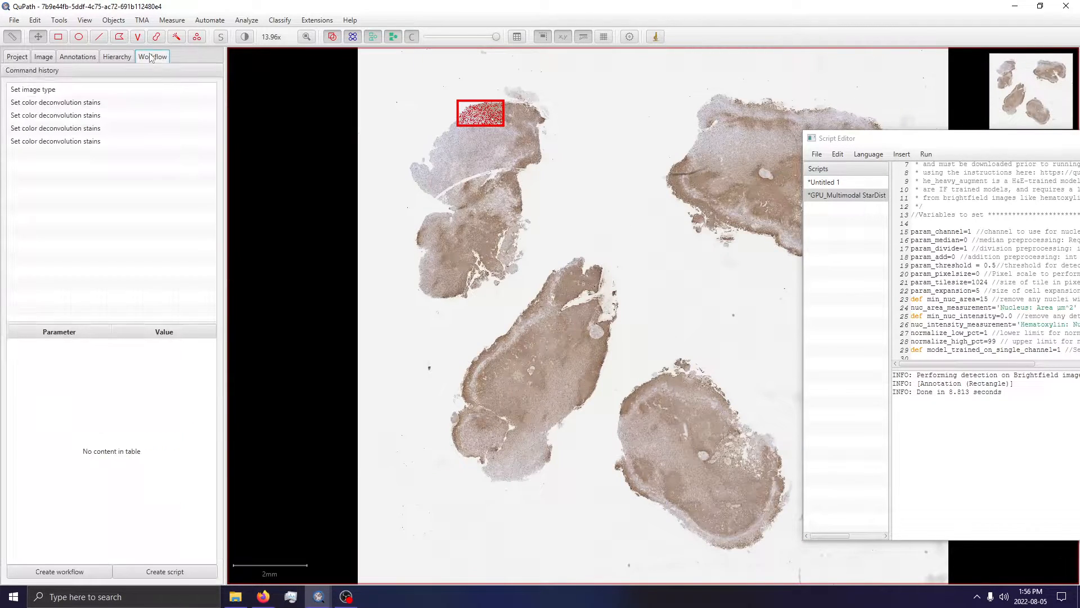
{"action": "left_click", "coordinate": [164, 571]}
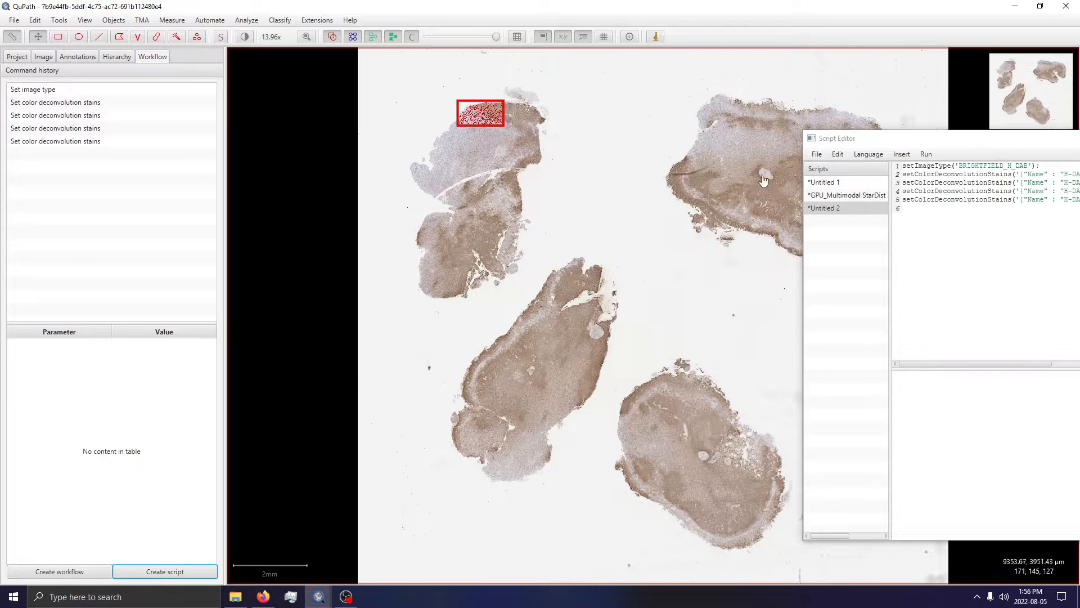
{"action": "left_click_drag", "start_coordinate": [969, 129], "coordinate": [617, 198]}
{"action": "left_click_drag", "start_coordinate": [538, 254], "coordinate": [534, 227]}
{"action": "key", "text": "Delete"}
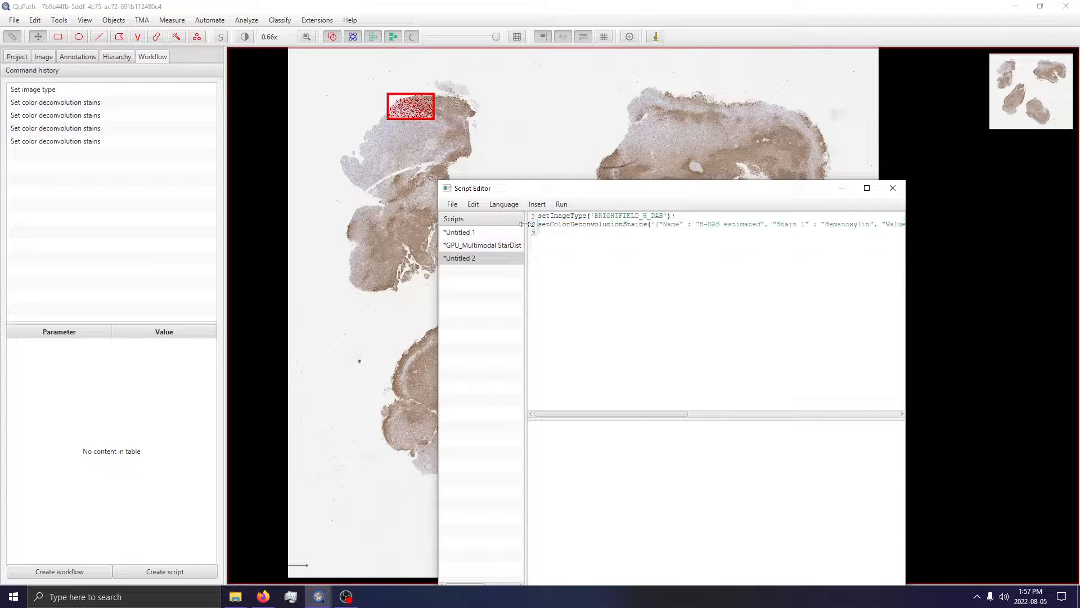
Step: Show the input display and open project image 68c8bcca-1920-4a9a-b82b-2ffde57b0219, moving the script editor clear of the tissue
{"action": "left_click", "coordinate": [84, 20]}
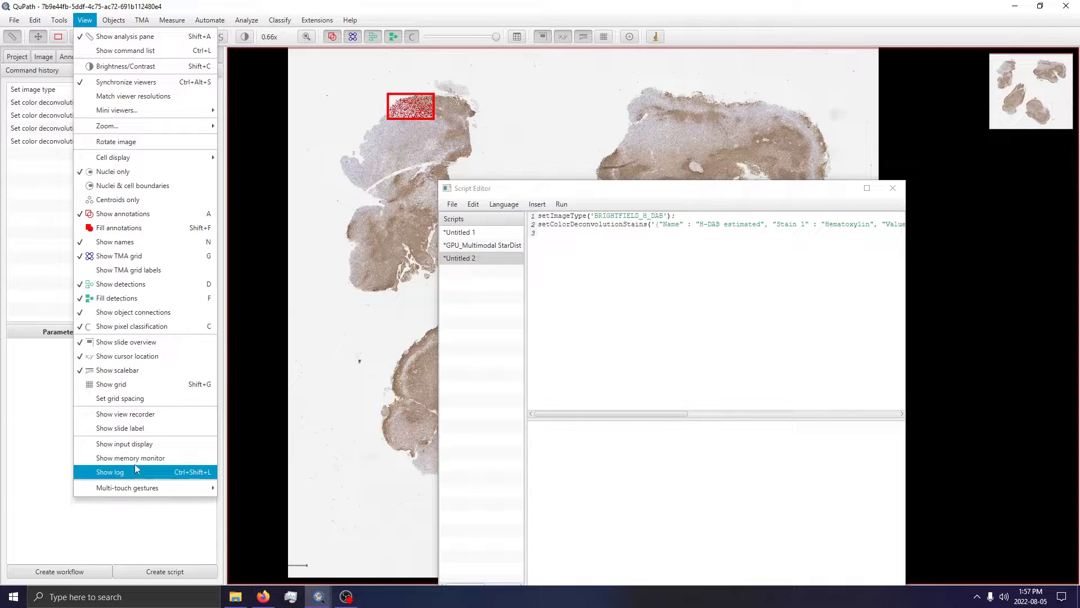
{"action": "left_click", "coordinate": [136, 444]}
{"action": "left_click", "coordinate": [17, 57]}
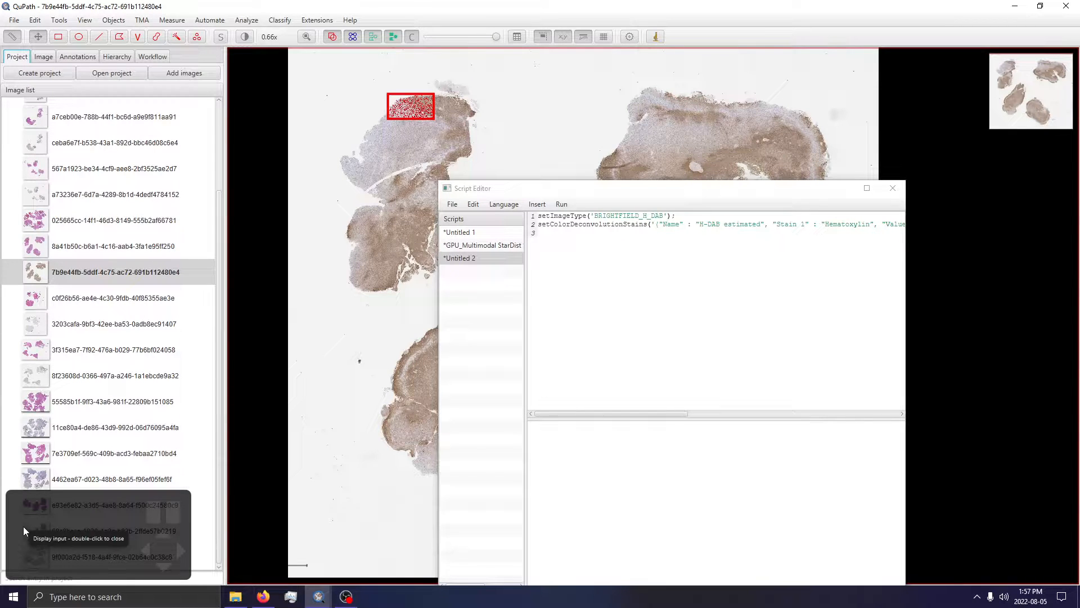
{"action": "double_click", "coordinate": [204, 529]}
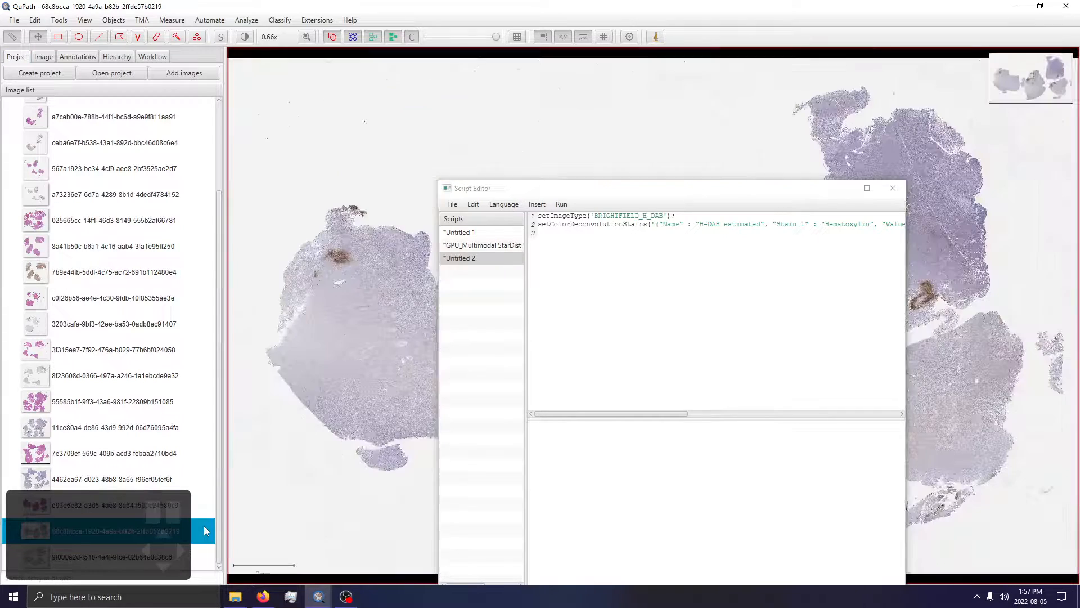
{"action": "left_click_drag", "start_coordinate": [335, 350], "coordinate": [141, 261]}
{"action": "left_click_drag", "start_coordinate": [710, 190], "coordinate": [871, 291]}
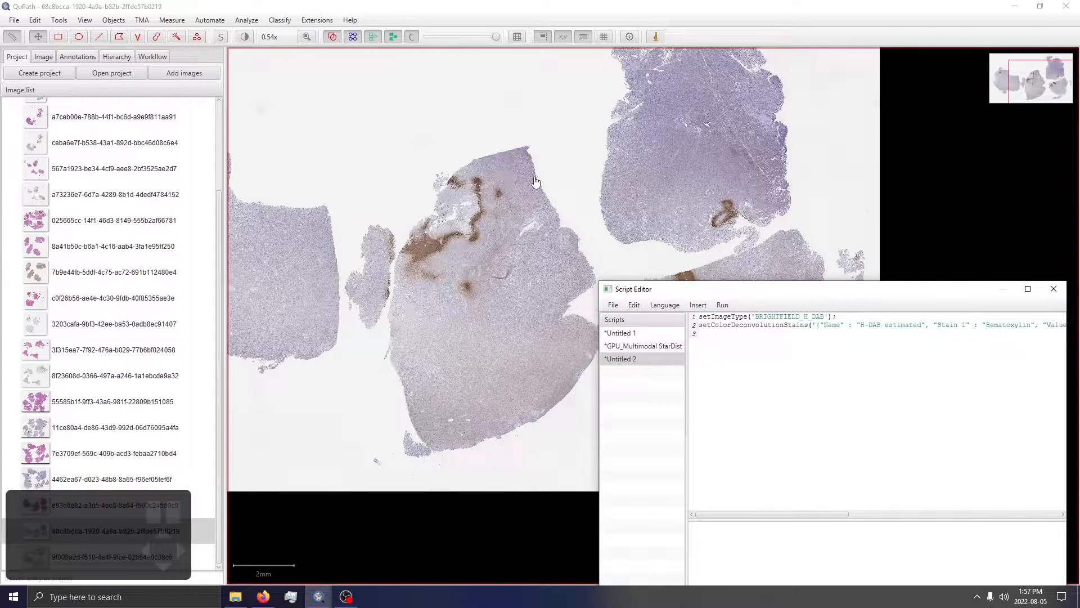
Step: Examine the brown-stained areas of the middle tissue piece and compare the slide with the other images in the project list
{"action": "scroll", "coordinate": [474, 174], "scroll_direction": "up", "scroll_amount": 2}
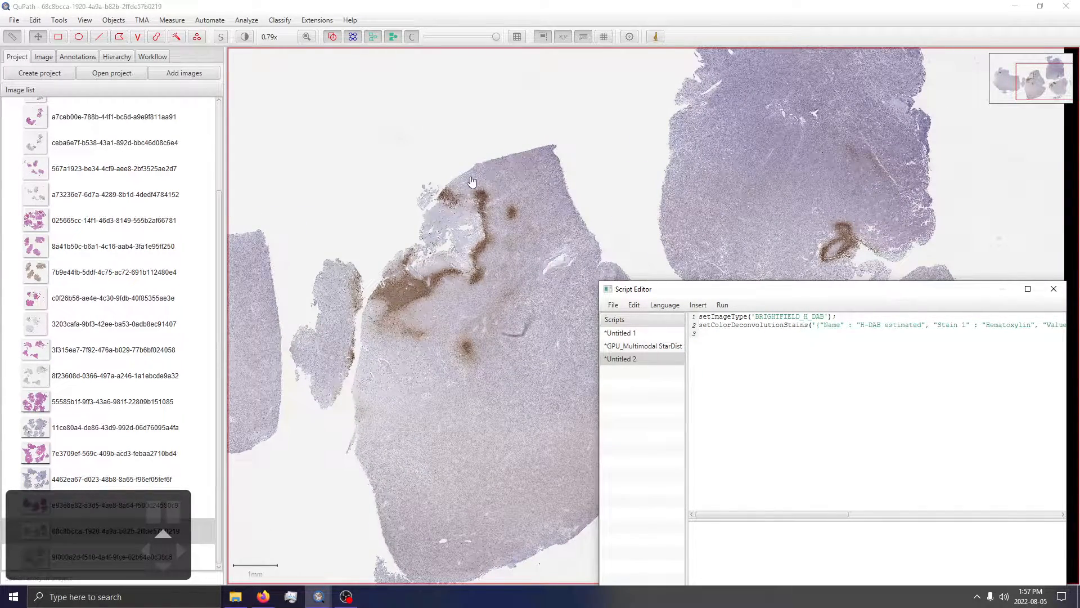
{"action": "scroll", "coordinate": [62, 155], "scroll_direction": "up", "scroll_amount": 3}
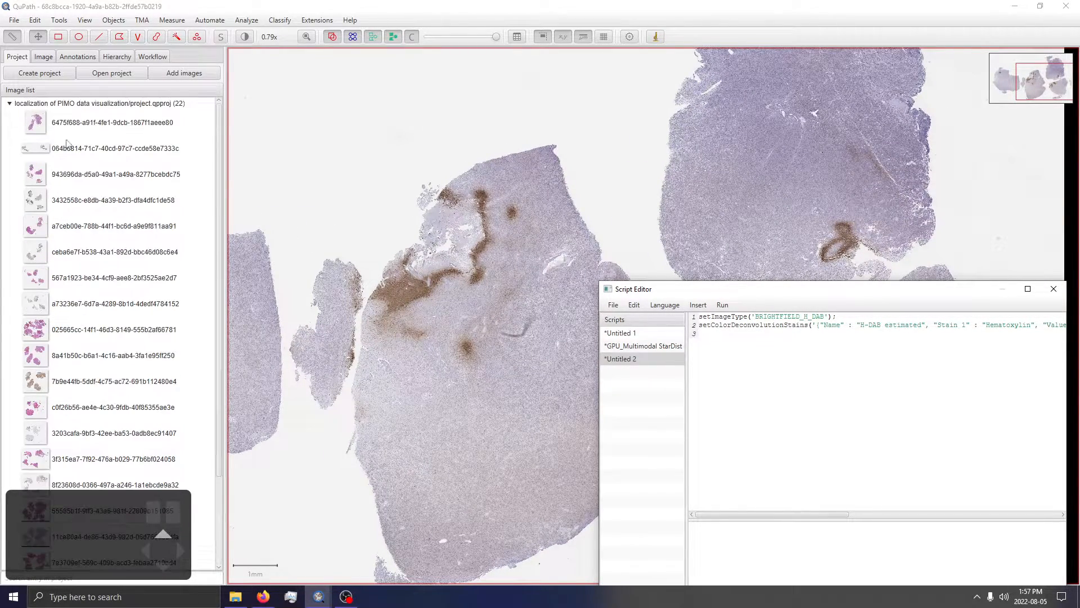
{"action": "scroll", "coordinate": [87, 315], "scroll_direction": "down", "scroll_amount": 3}
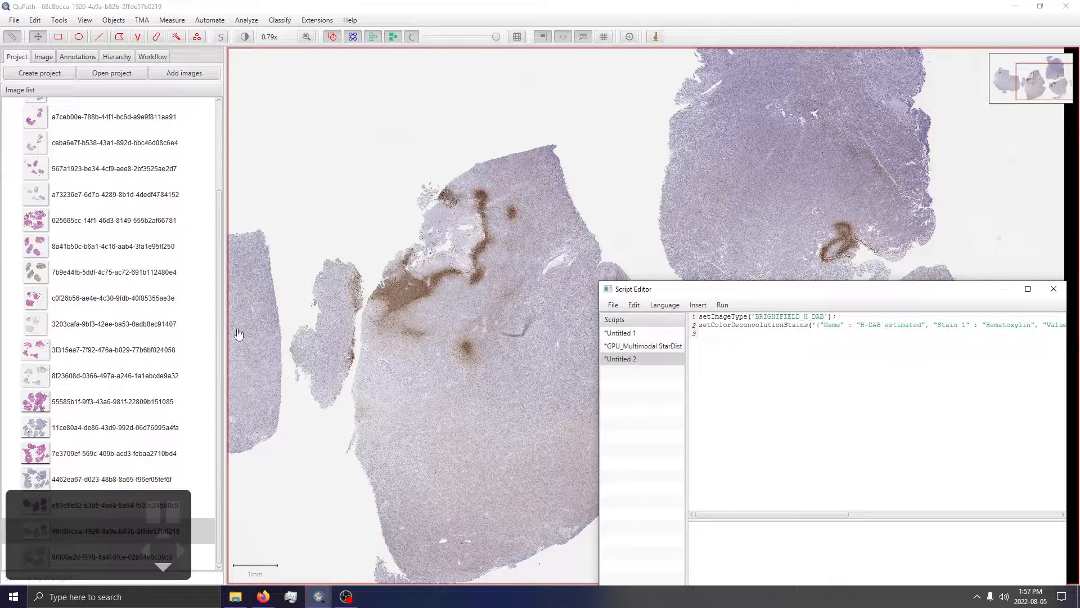
{"action": "scroll", "coordinate": [381, 293], "scroll_direction": "up", "scroll_amount": 5}
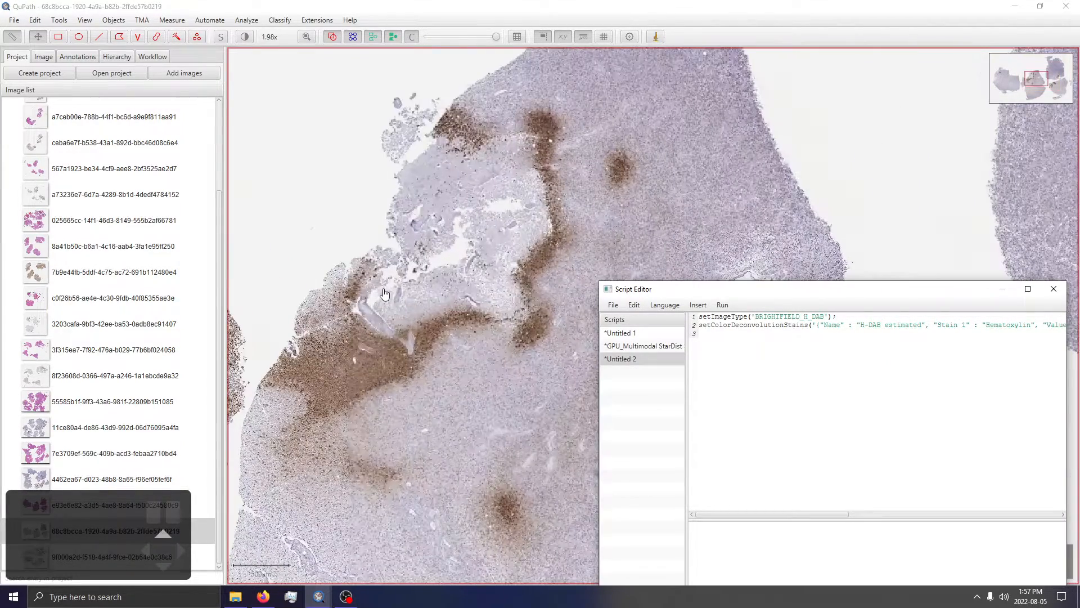
{"action": "scroll", "coordinate": [541, 313], "scroll_direction": "up", "scroll_amount": 3}
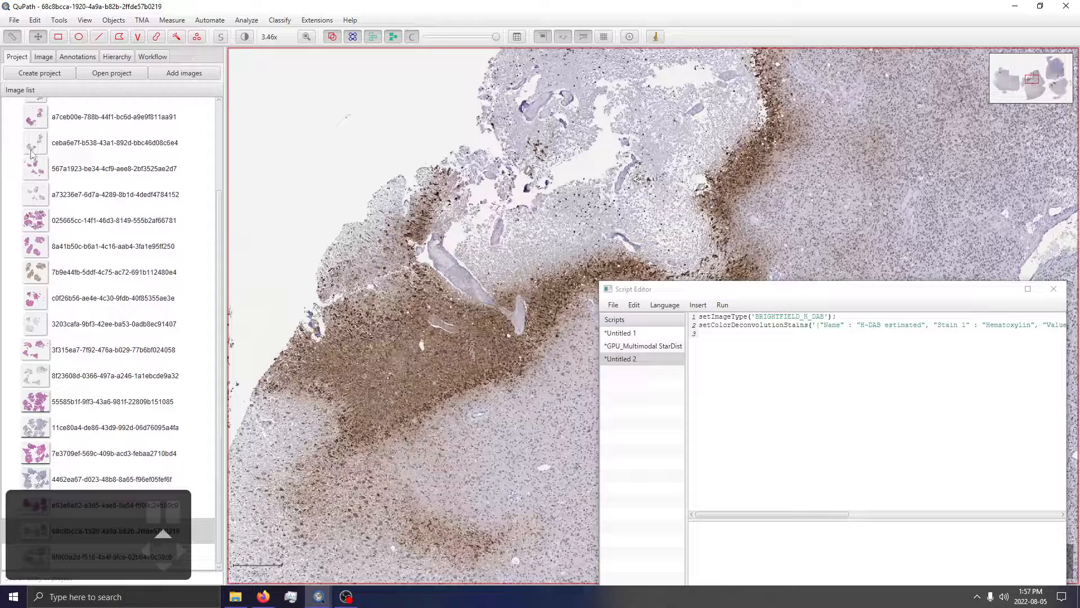
{"action": "scroll", "coordinate": [39, 169], "scroll_direction": "up", "scroll_amount": 3}
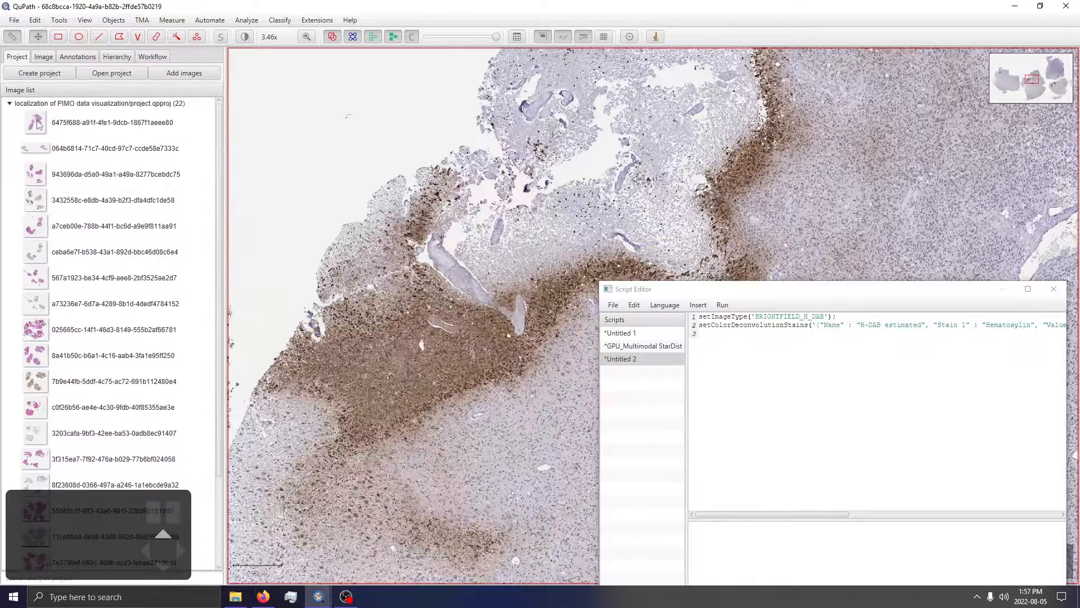
{"action": "scroll", "coordinate": [41, 225], "scroll_direction": "down", "scroll_amount": 3}
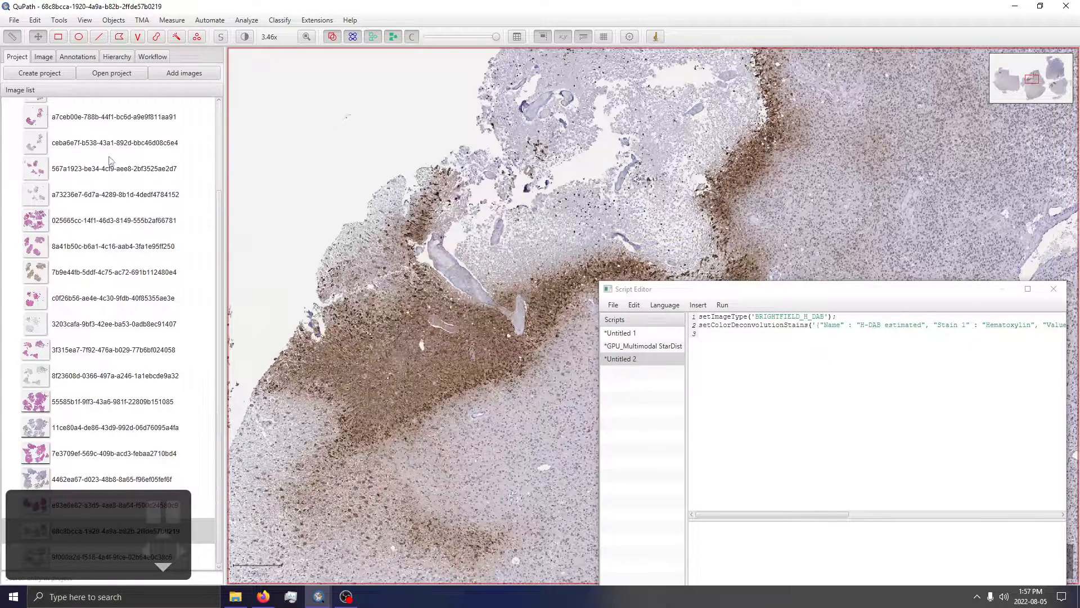
{"action": "left_click_drag", "start_coordinate": [540, 197], "coordinate": [434, 274]}
{"action": "scroll", "coordinate": [428, 374], "scroll_direction": "up", "scroll_amount": 5}
{"action": "left_click_drag", "start_coordinate": [424, 402], "coordinate": [356, 419]}
{"action": "scroll", "coordinate": [467, 258], "scroll_direction": "down", "scroll_amount": 3}
{"action": "left_click_drag", "start_coordinate": [470, 380], "coordinate": [405, 325]}
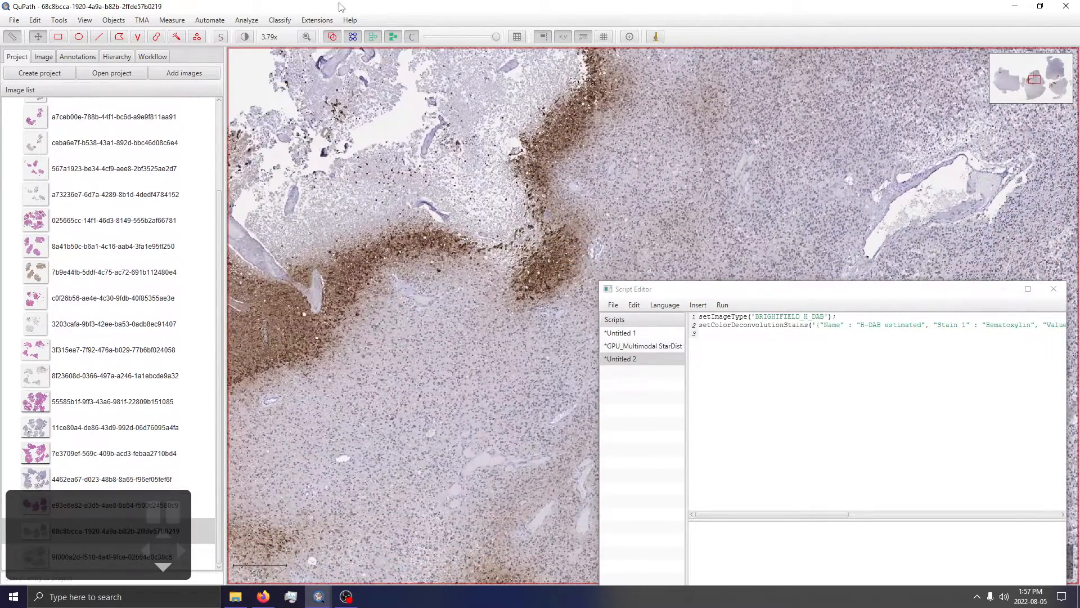
Step: Draw a rectangle annotation across the brown-stained band and adjacent pale tissue, and run the Untitled 2 script to apply the estimated stains
{"action": "left_click", "coordinate": [58, 36]}
{"action": "mouse_move", "coordinate": [322, 217]}
{"action": "left_mouse_down"}
{"action": "mouse_move", "coordinate": [609, 338]}
{"action": "mouse_move", "coordinate": [615, 387]}
{"action": "left_mouse_up"}
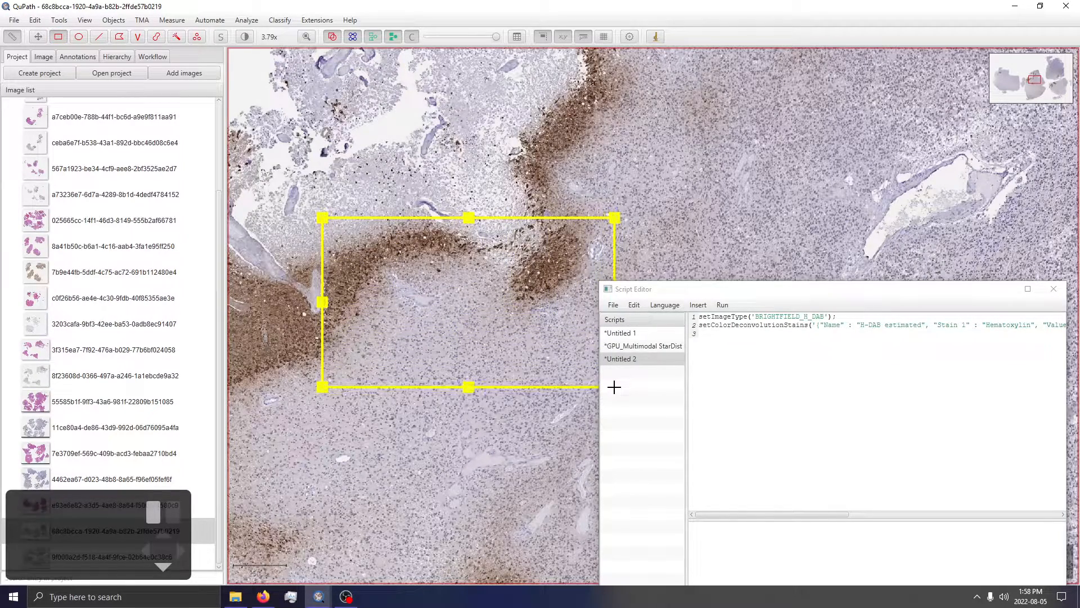
{"action": "left_click", "coordinate": [723, 305]}
{"action": "left_click", "coordinate": [734, 322]}
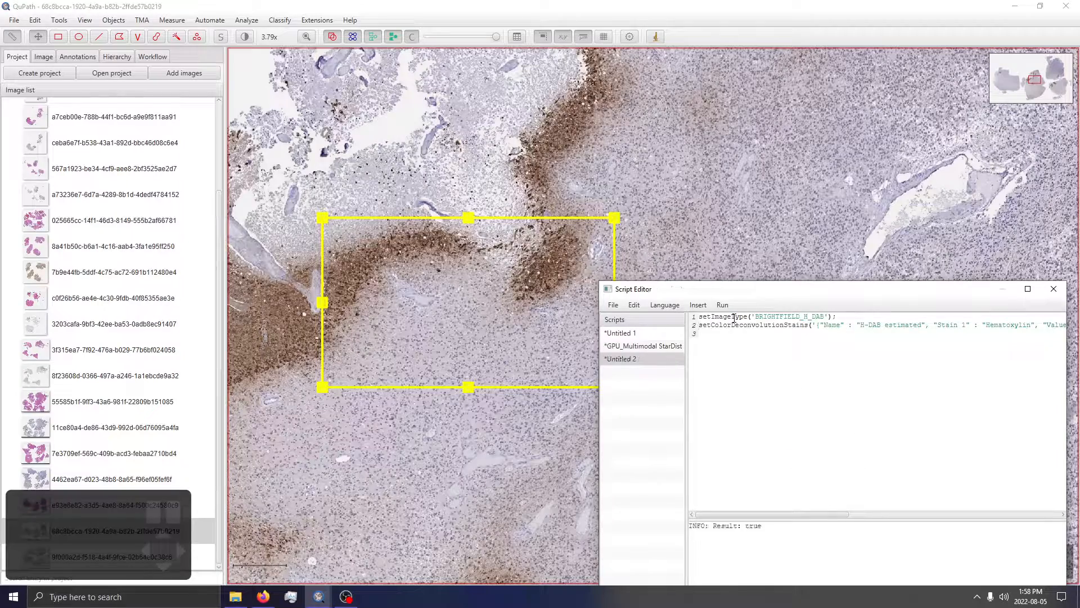
Step: Run the GPU_Multimodal StarDist script on the rectangle annotation to detect its nuclei
{"action": "left_click", "coordinate": [644, 347]}
{"action": "left_click", "coordinate": [729, 305]}
{"action": "left_click", "coordinate": [730, 322]}
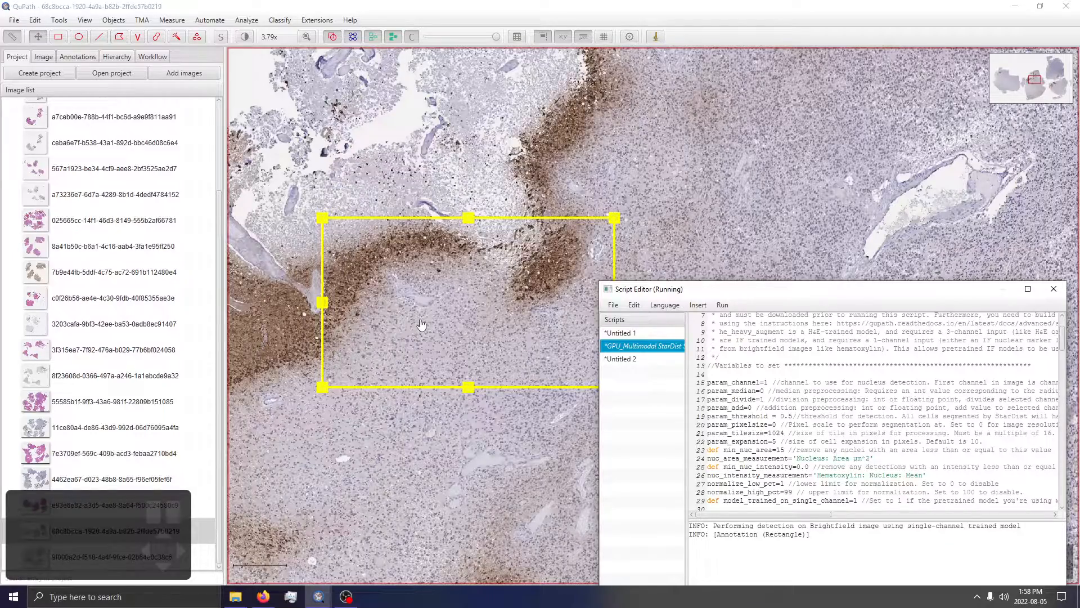
Step: Inspect the detections at high magnification inside the dark brown-stained patch near the annotation's upper-right corner
{"action": "scroll", "coordinate": [433, 253], "scroll_direction": "up", "scroll_amount": 2}
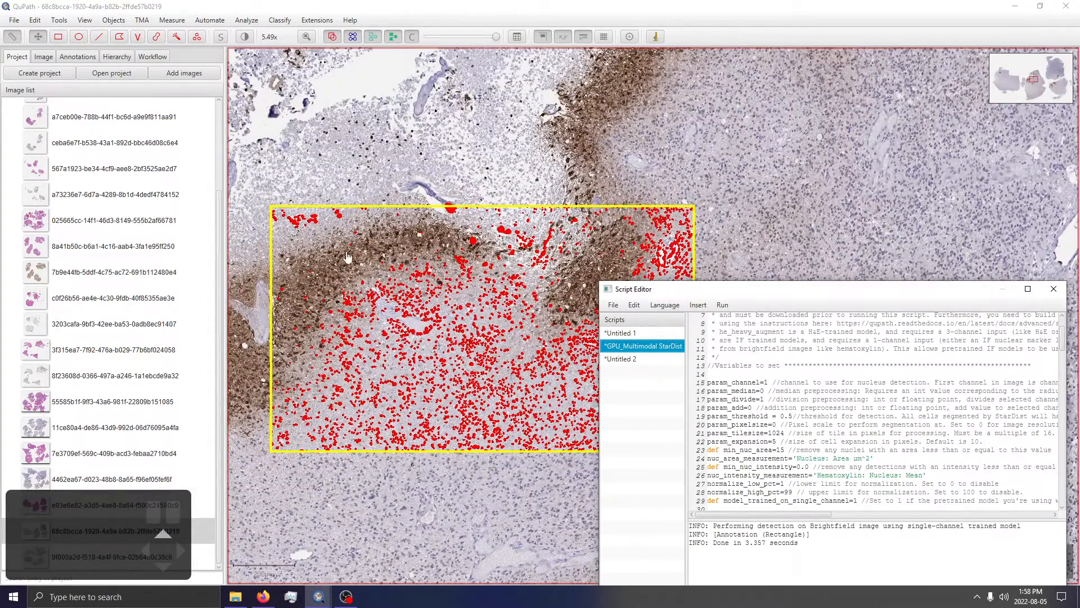
{"action": "scroll", "coordinate": [346, 257], "scroll_direction": "up", "scroll_amount": 5}
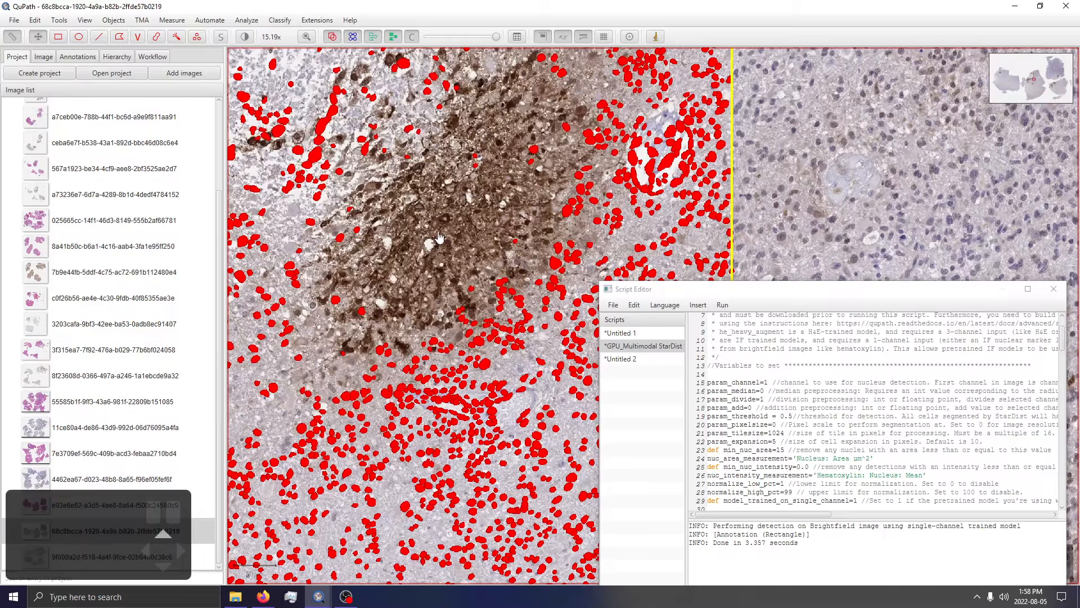
{"action": "scroll", "coordinate": [463, 217], "scroll_direction": "up", "scroll_amount": 1}
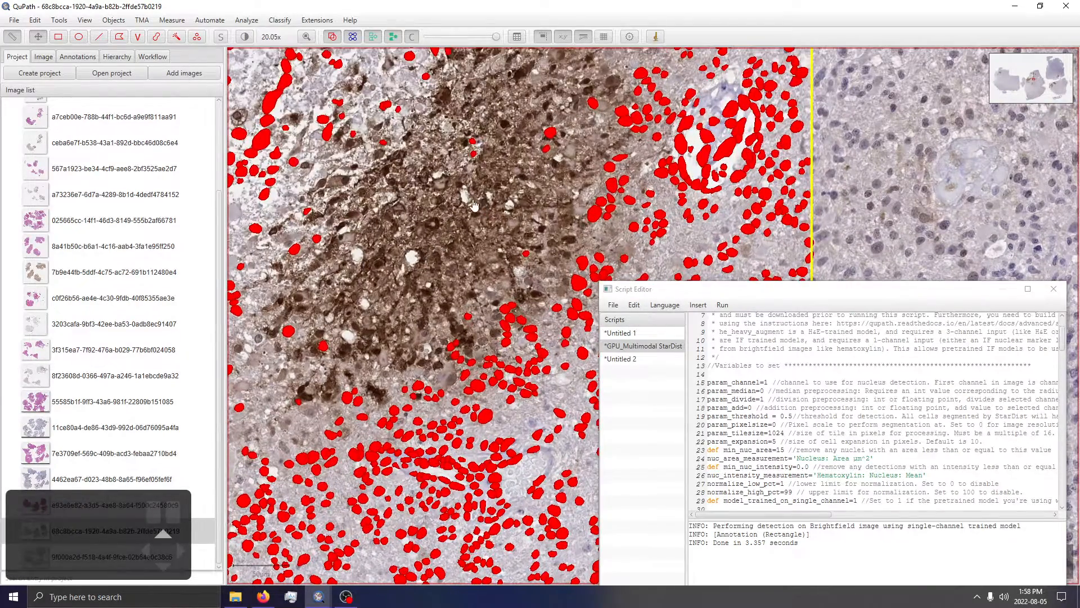
{"action": "scroll", "coordinate": [474, 219], "scroll_direction": "up", "scroll_amount": 5}
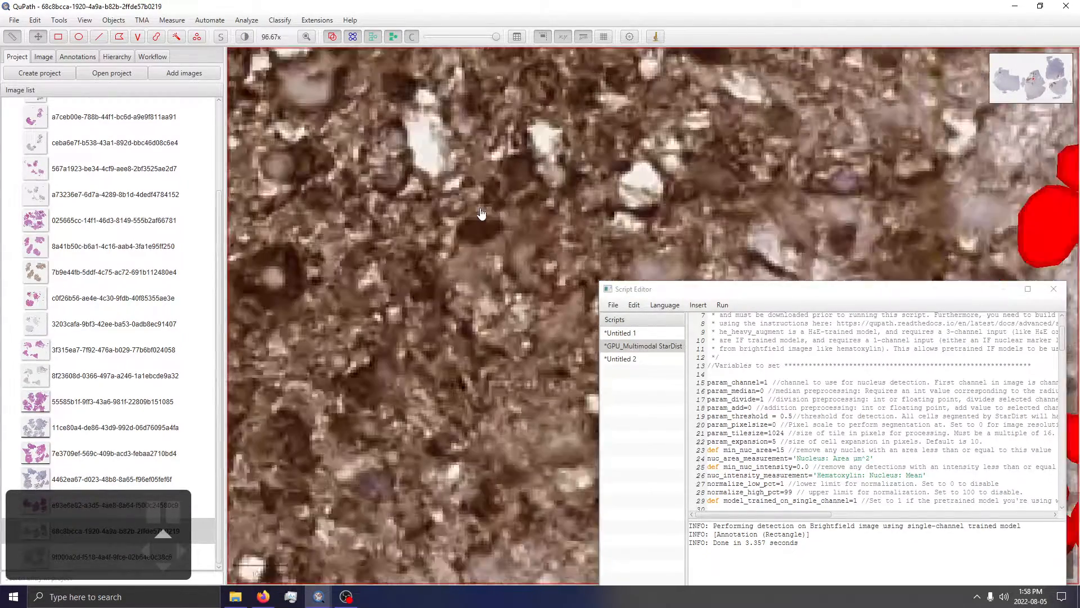
{"action": "scroll", "coordinate": [468, 239], "scroll_direction": "down", "scroll_amount": 1}
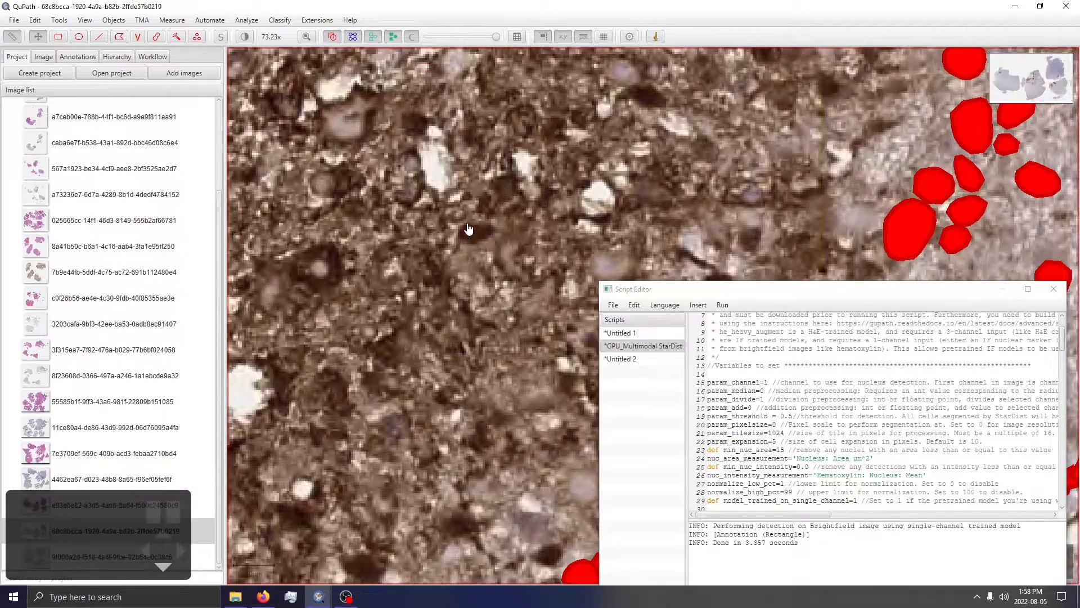
{"action": "scroll", "coordinate": [468, 229], "scroll_direction": "down", "scroll_amount": 4}
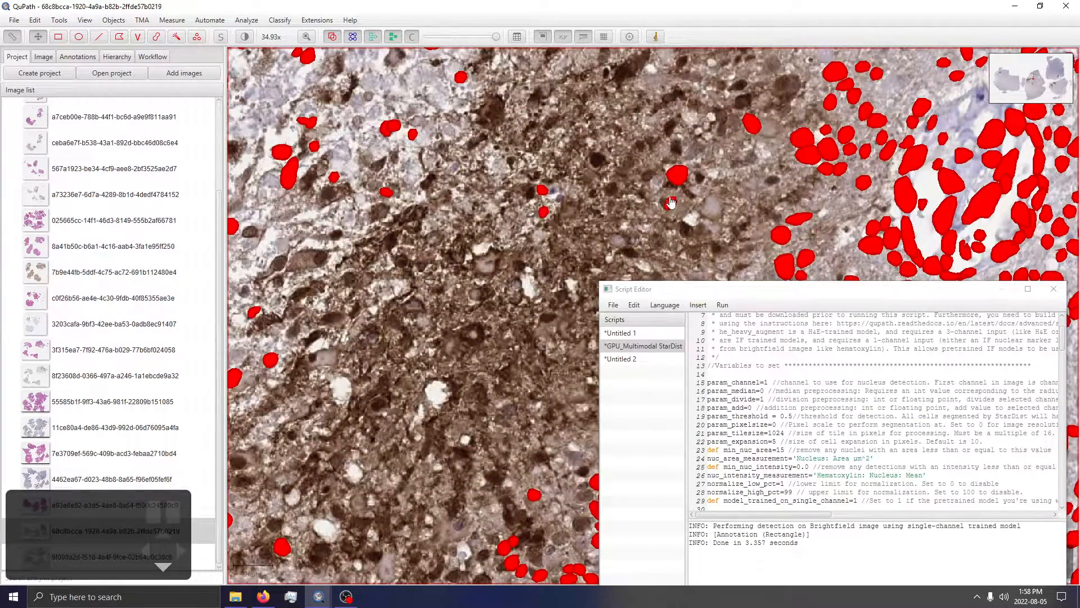
{"action": "scroll", "coordinate": [487, 269], "scroll_direction": "down", "scroll_amount": 3}
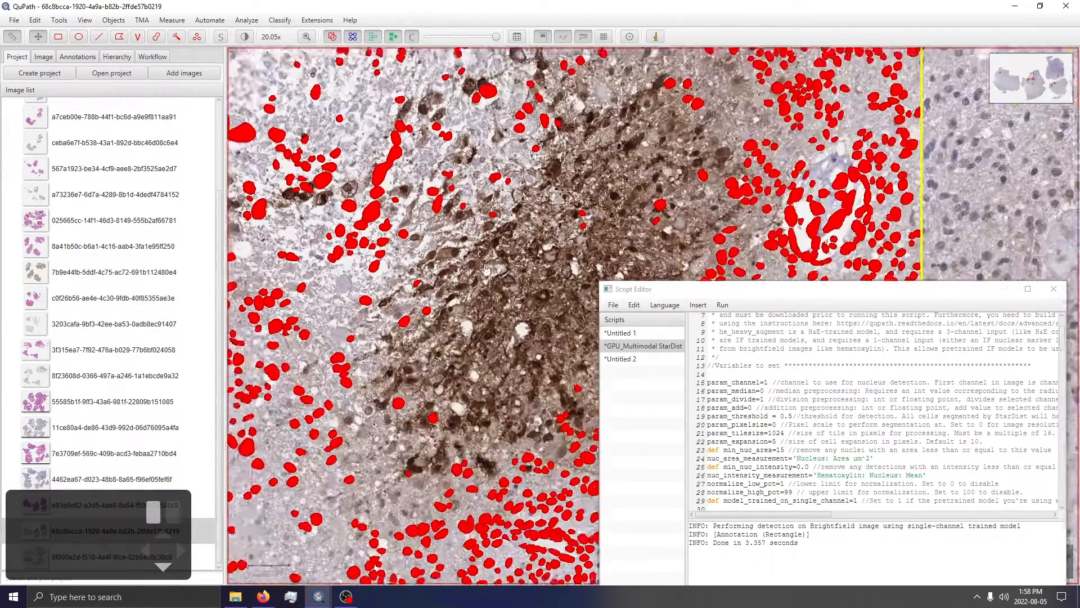
Step: Compare the detections in the paler surrounding tissue with those in the dark brown patch, moving the script editor as needed
{"action": "left_click_drag", "start_coordinate": [487, 269], "coordinate": [555, 249]}
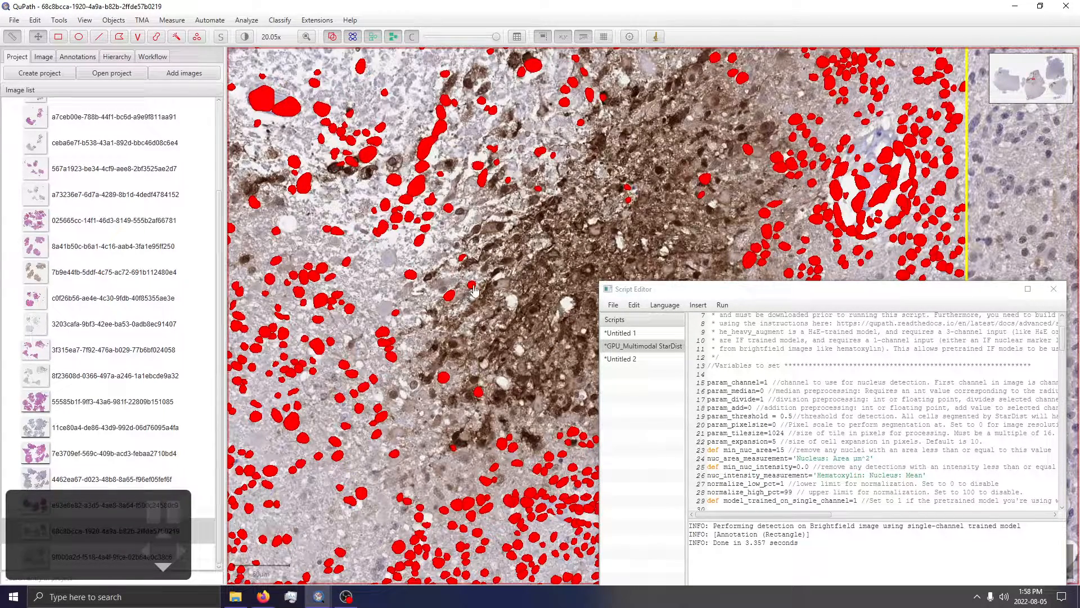
{"action": "left_click_drag", "start_coordinate": [403, 192], "coordinate": [617, 165]}
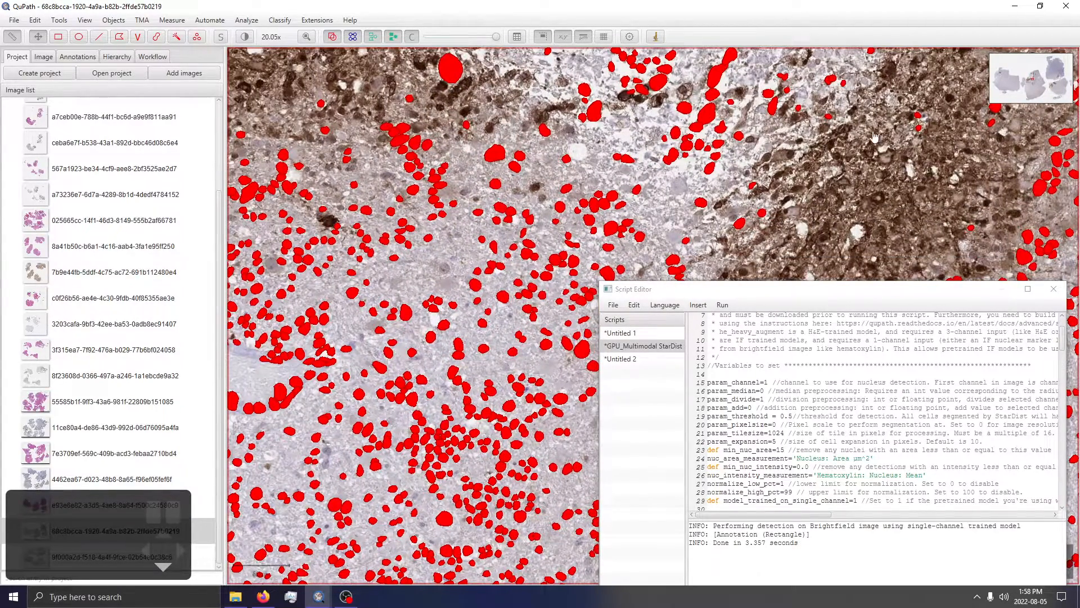
{"action": "scroll", "coordinate": [376, 283], "scroll_direction": "down", "scroll_amount": 2}
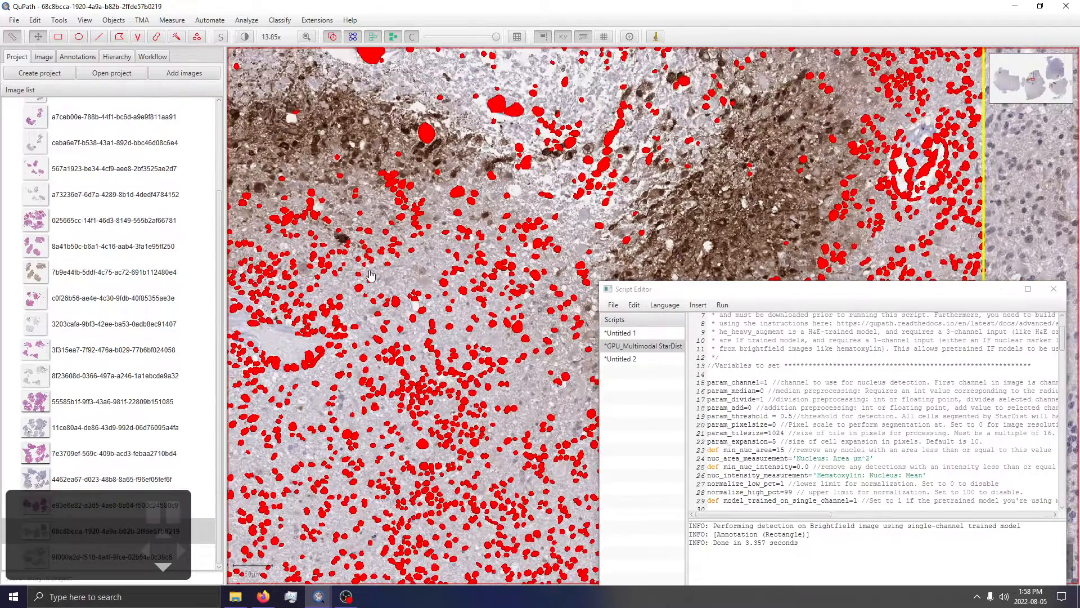
{"action": "left_click_drag", "start_coordinate": [638, 211], "coordinate": [342, 284]}
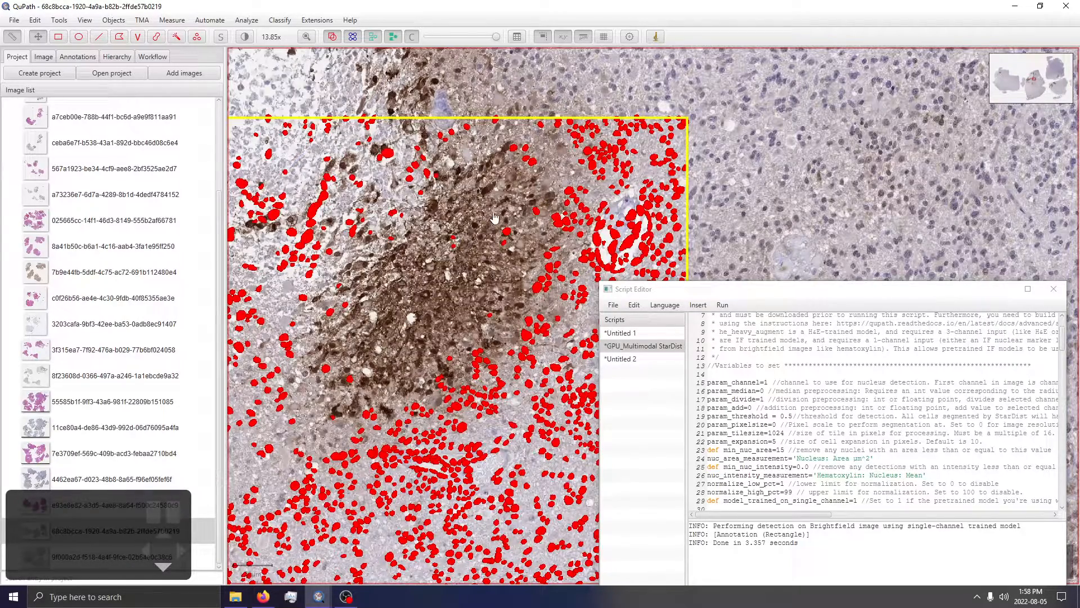
{"action": "scroll", "coordinate": [485, 209], "scroll_direction": "up", "scroll_amount": 2}
{"action": "scroll", "coordinate": [448, 199], "scroll_direction": "up", "scroll_amount": 2}
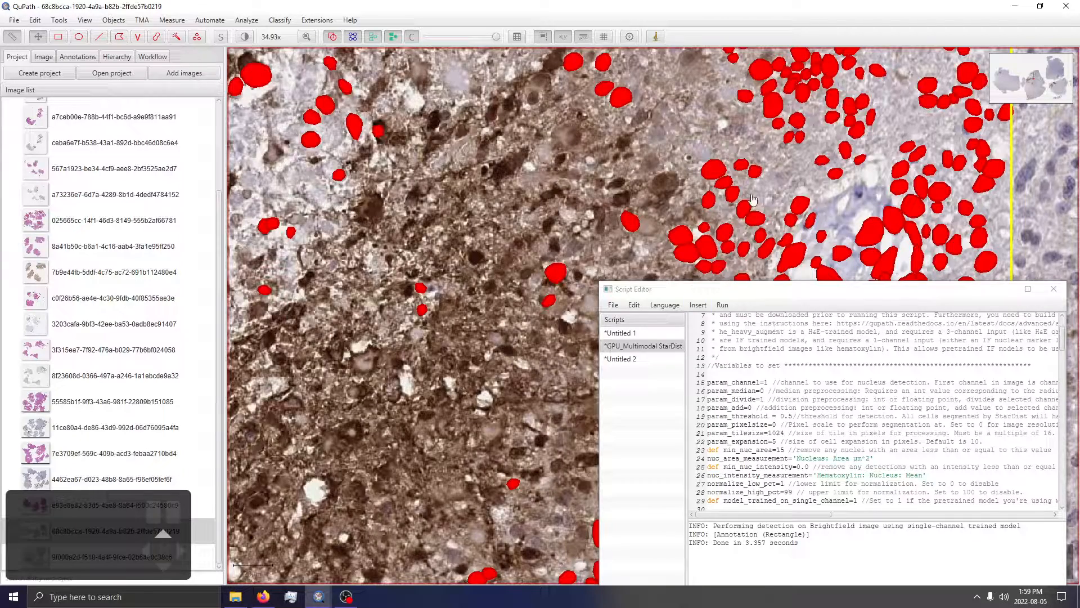
{"action": "left_click_drag", "start_coordinate": [487, 297], "coordinate": [653, 153]}
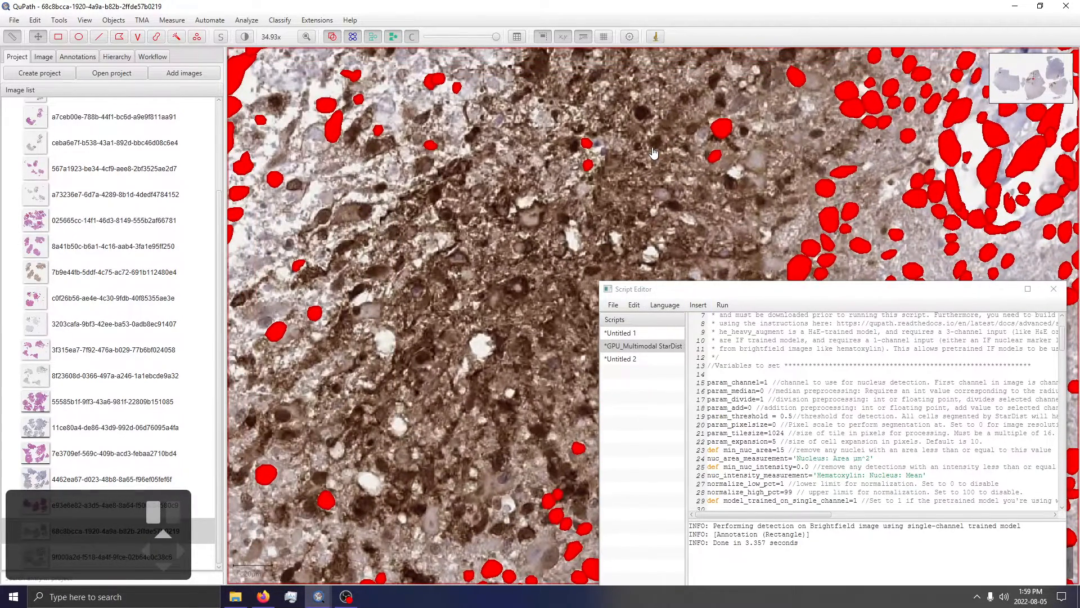
{"action": "left_click_drag", "start_coordinate": [627, 236], "coordinate": [493, 325]}
{"action": "left_click_drag", "start_coordinate": [860, 290], "coordinate": [876, 230]}
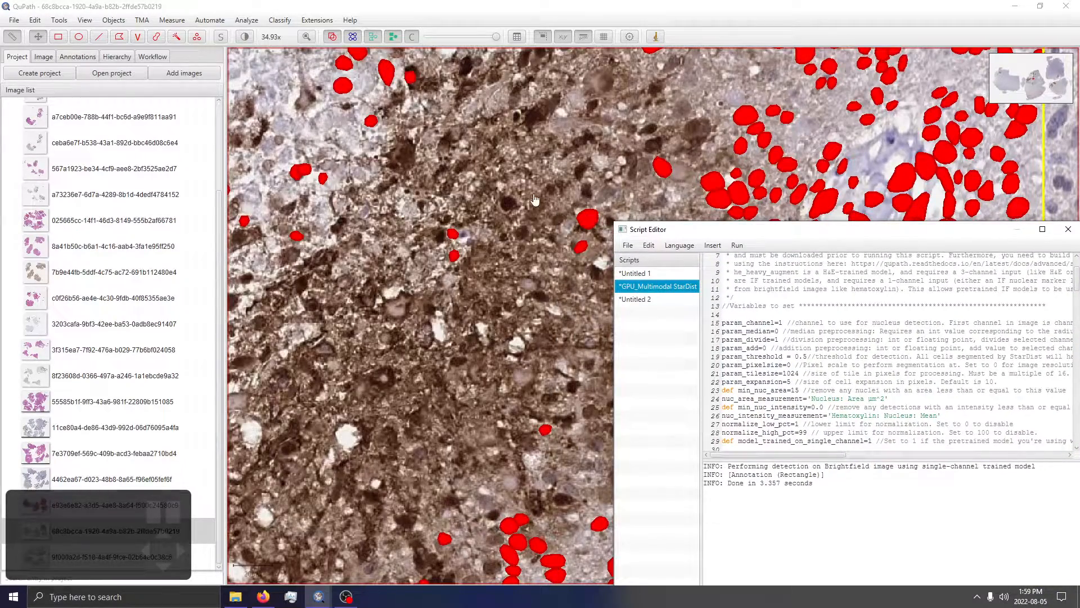
Step: Set param_channel to 2 in the GPU_Multimodal StarDist script and run it on the rectangle annotation
{"action": "scroll", "coordinate": [535, 200], "scroll_direction": "down", "scroll_amount": 2}
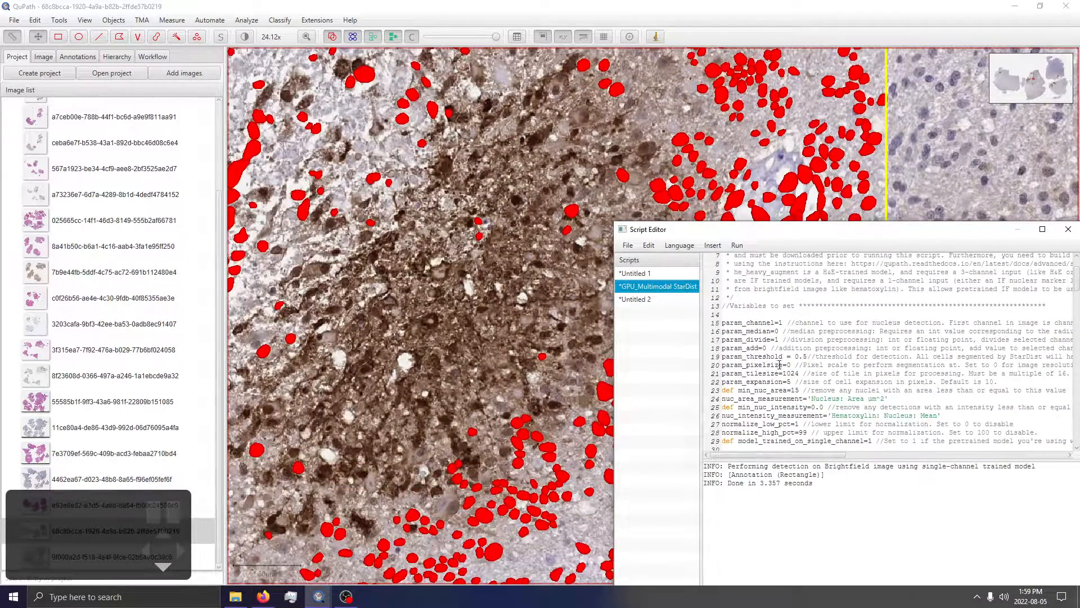
{"action": "left_click", "coordinate": [783, 326]}
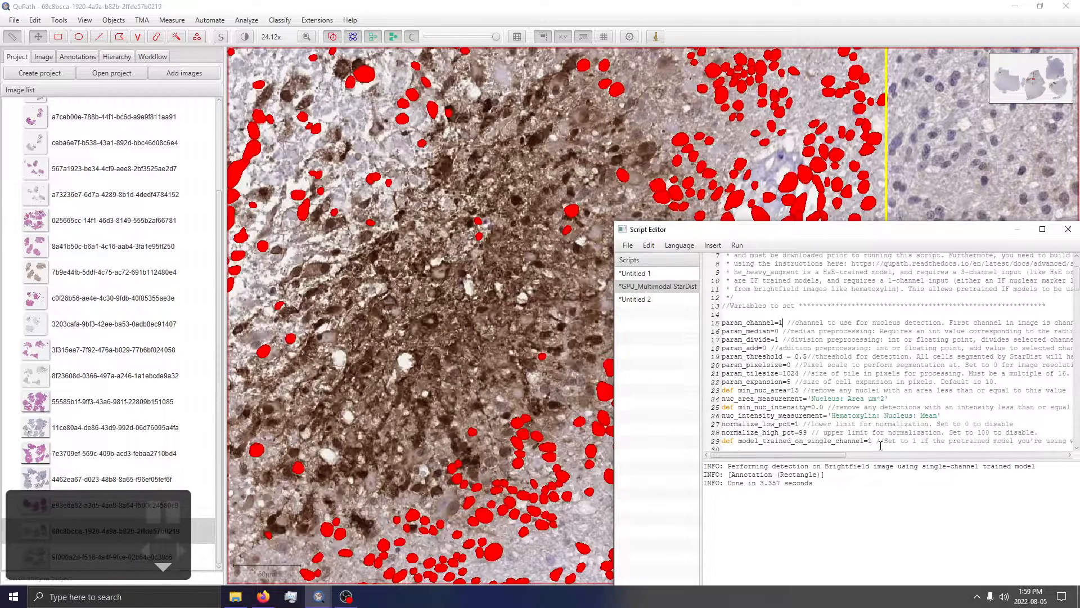
{"action": "left_click", "coordinate": [738, 246]}
{"action": "left_click", "coordinate": [754, 267]}
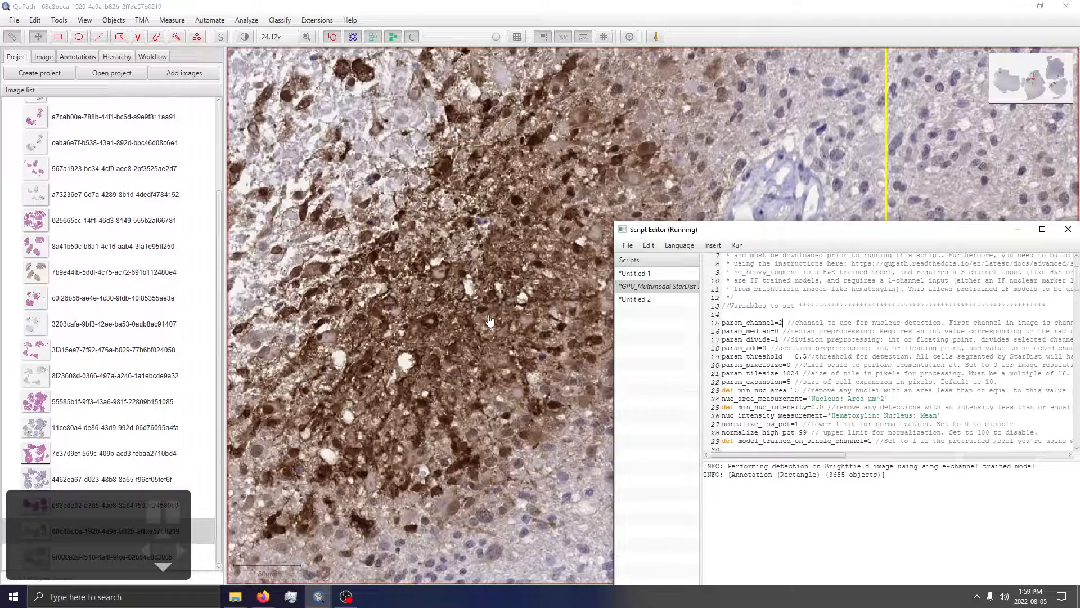
Step: Examine the channel 2 detections across the brown-stained band and the paler tissue of the rectangle annotation
{"action": "scroll", "coordinate": [417, 413], "scroll_direction": "down", "scroll_amount": 4}
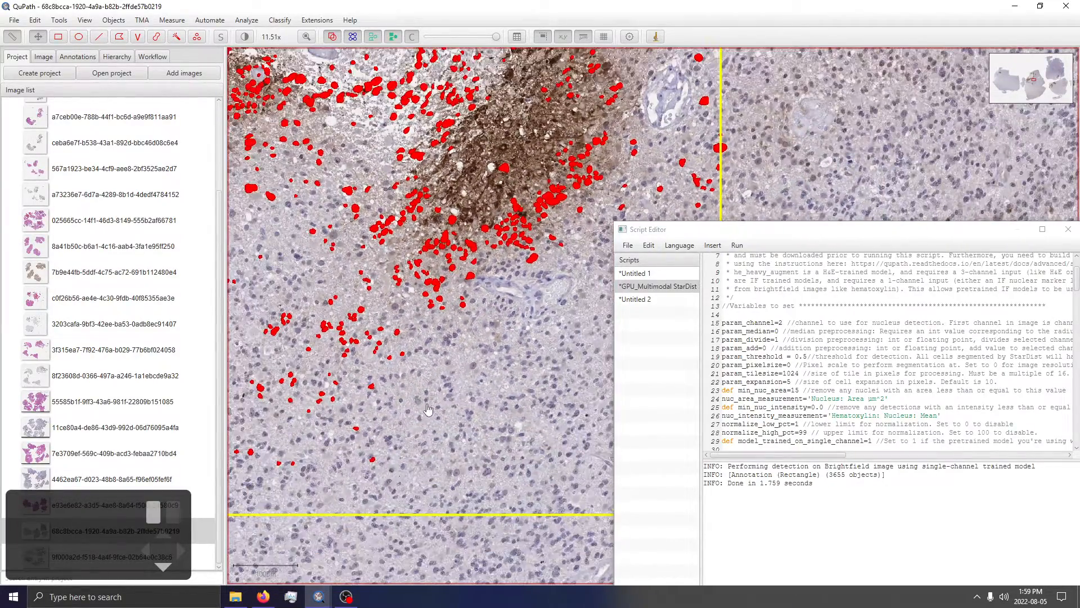
{"action": "left_click_drag", "start_coordinate": [429, 409], "coordinate": [652, 341]}
{"action": "mouse_move", "coordinate": [321, 264]}
{"action": "left_mouse_down"}
{"action": "mouse_move", "coordinate": [376, 287]}
{"action": "mouse_move", "coordinate": [479, 381]}
{"action": "mouse_move", "coordinate": [565, 359]}
{"action": "mouse_move", "coordinate": [428, 336]}
{"action": "left_mouse_up"}
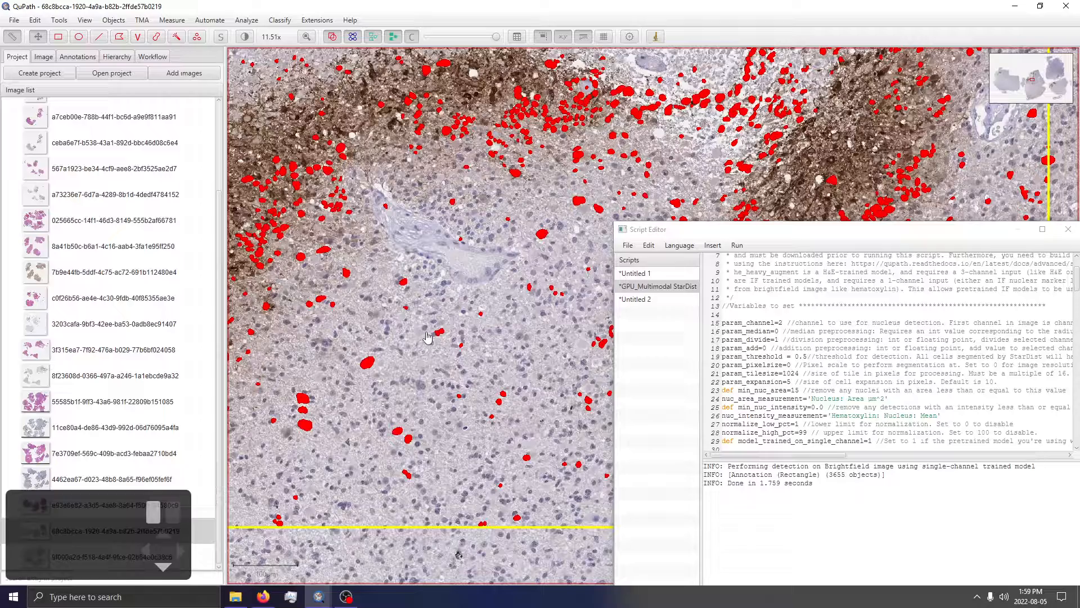
{"action": "left_click_drag", "start_coordinate": [428, 337], "coordinate": [417, 356]}
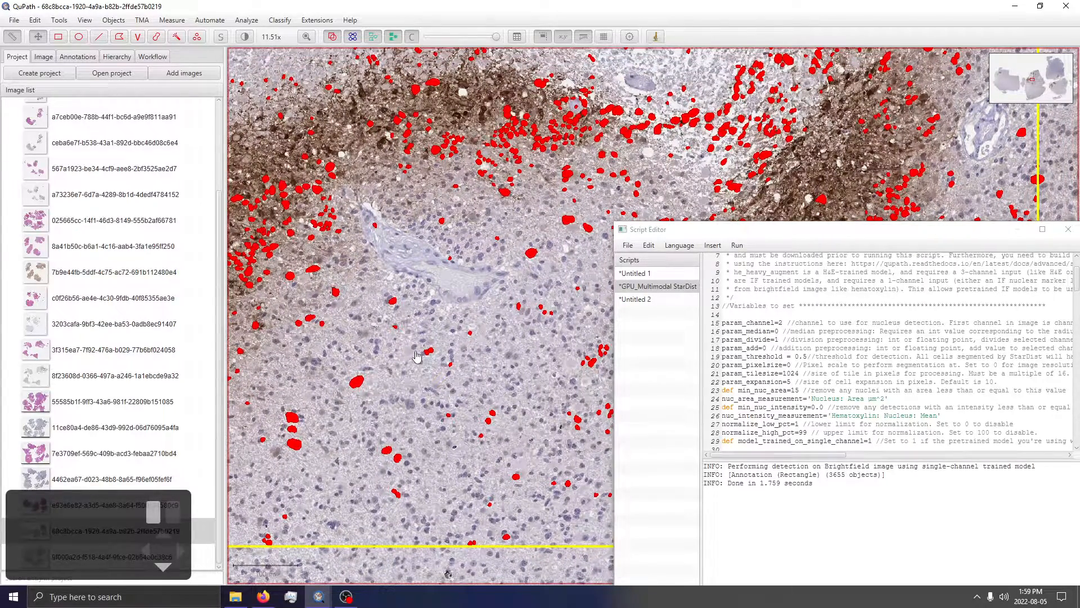
{"action": "mouse_move", "coordinate": [417, 355]}
{"action": "left_mouse_down"}
{"action": "mouse_move", "coordinate": [431, 364]}
{"action": "mouse_move", "coordinate": [369, 453]}
{"action": "mouse_move", "coordinate": [361, 438]}
{"action": "left_mouse_up"}
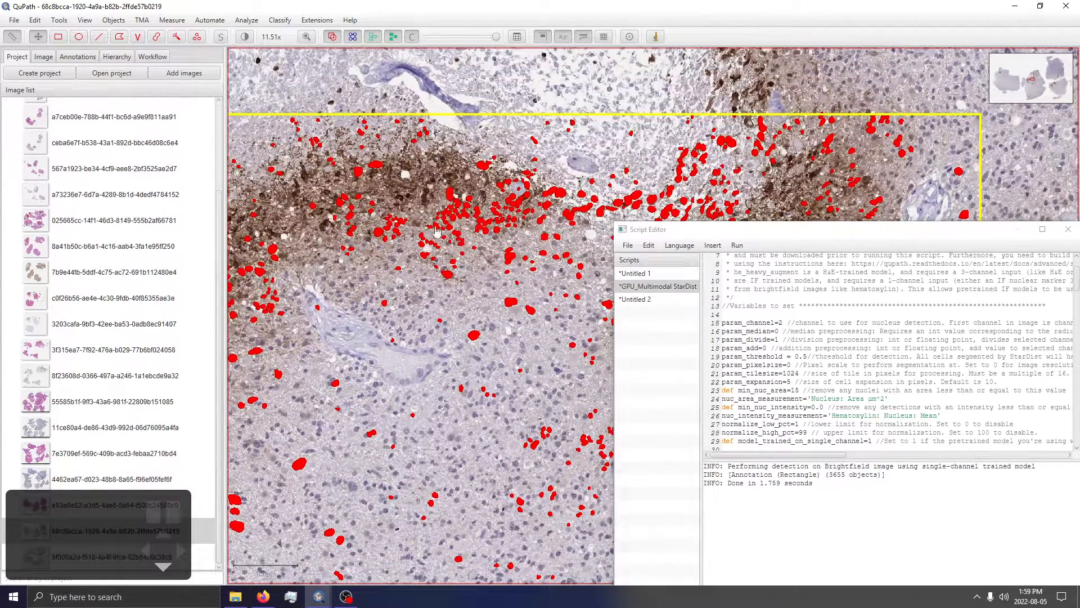
Step: Try param_channel 0 in the GPU_Multimodal StarDist script by running it on the rectangle annotation
{"action": "left_click", "coordinate": [784, 323]}
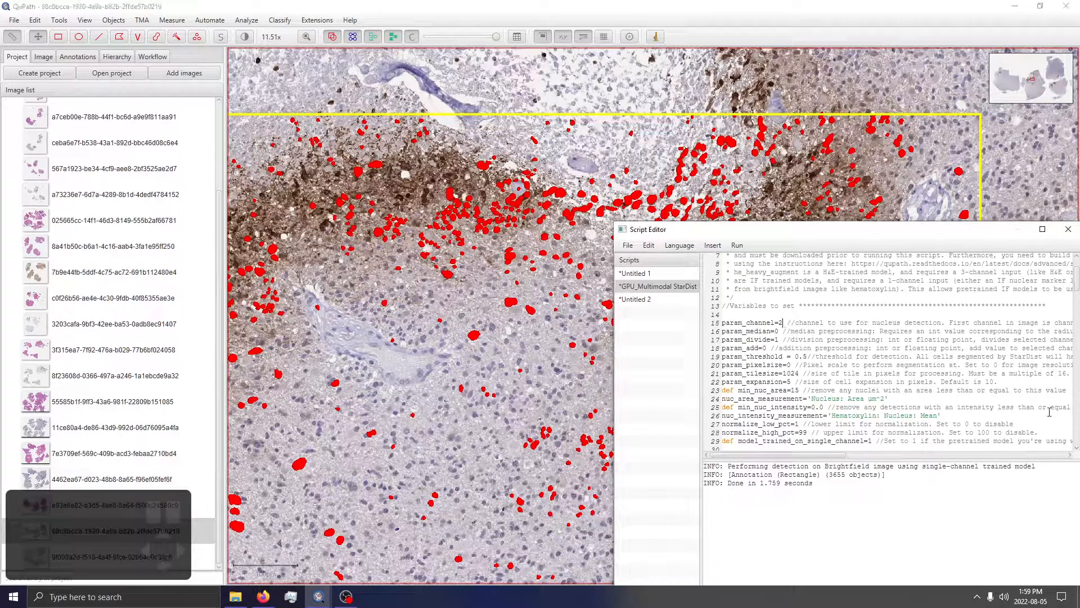
{"action": "key", "text": "BackSpace"}
{"action": "type", "text": "0"}
{"action": "left_click", "coordinate": [738, 246]}
{"action": "left_click", "coordinate": [759, 260]}
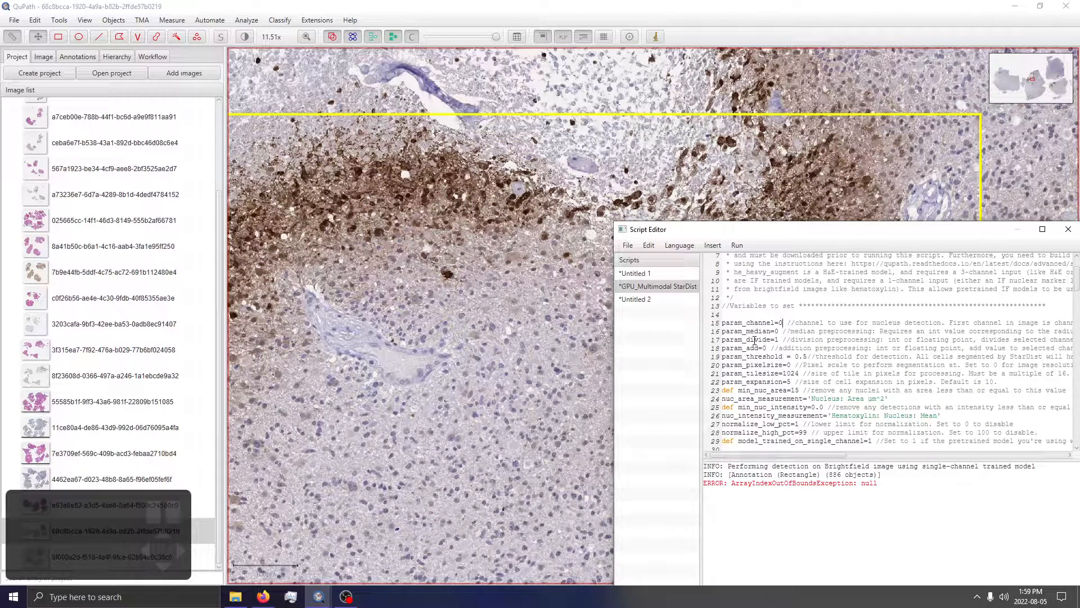
Step: Restore param_channel to 1 and rerun the GPU_Multimodal StarDist script on the rectangle annotation
{"action": "left_click", "coordinate": [738, 245]}
{"action": "left_click", "coordinate": [757, 260]}
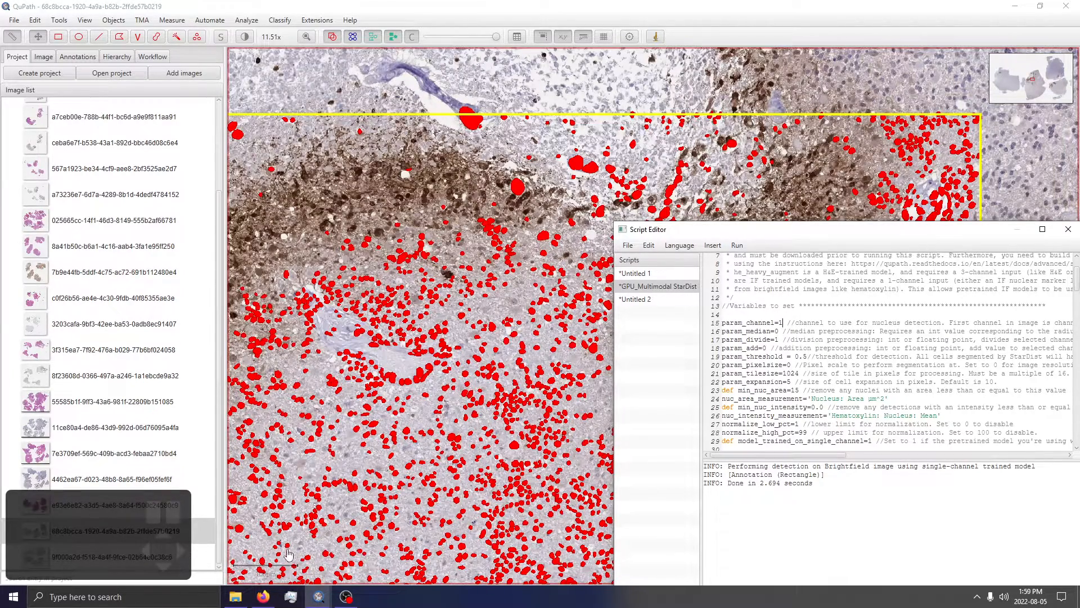
Step: Bring up the empty Untitled 1 script, then switch to the StarDist documentation in Firefox and read its examples through the preprocessing section
{"action": "left_click", "coordinate": [655, 300]}
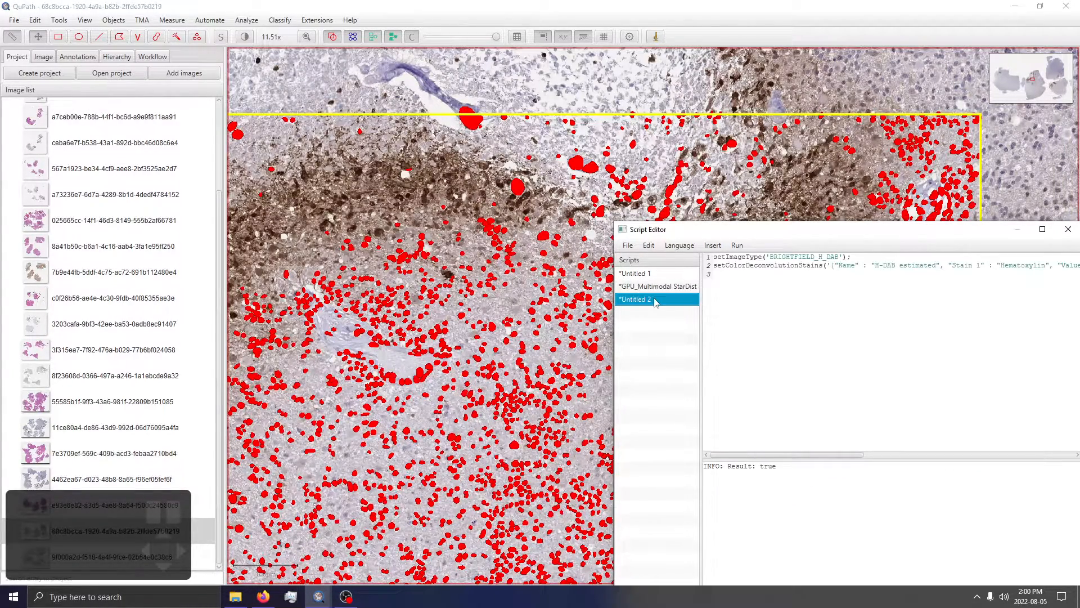
{"action": "left_click", "coordinate": [635, 274]}
{"action": "left_click", "coordinate": [264, 596]}
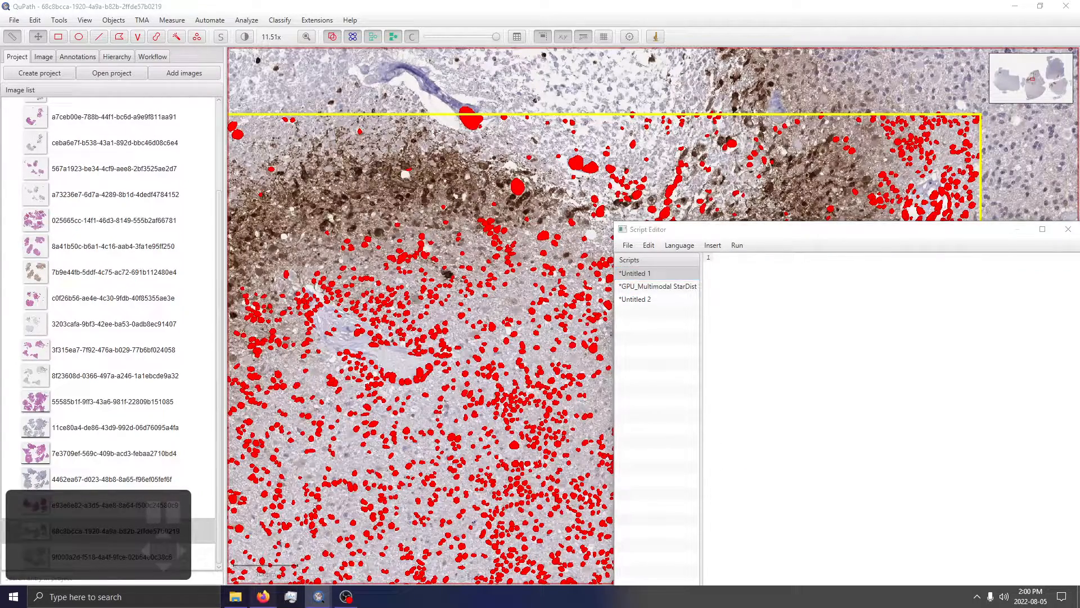
{"action": "left_click", "coordinate": [276, 6]}
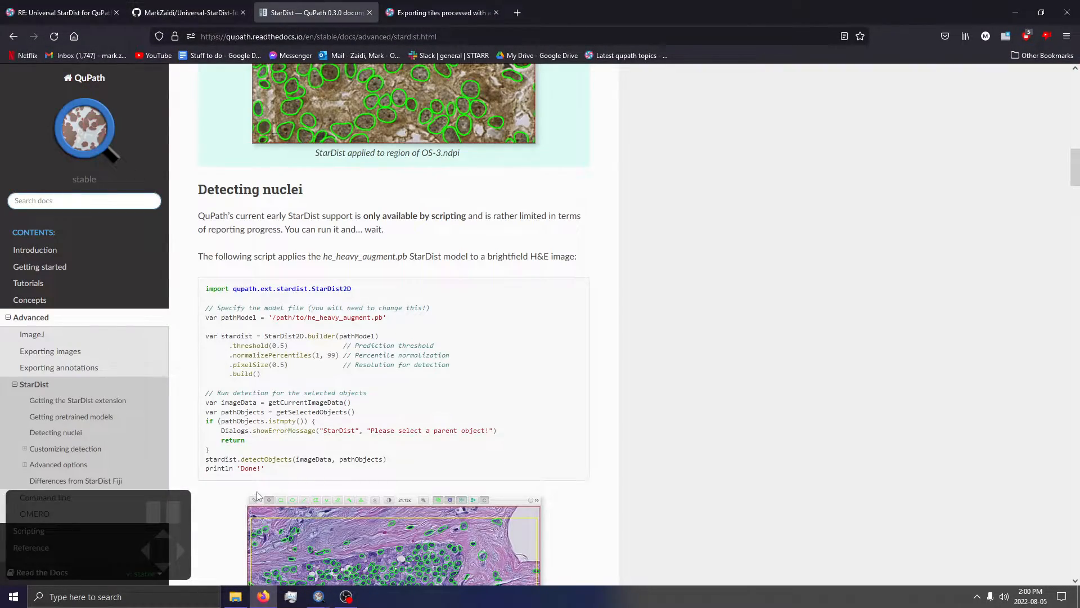
{"action": "scroll", "coordinate": [262, 497], "scroll_direction": "down", "scroll_amount": 10}
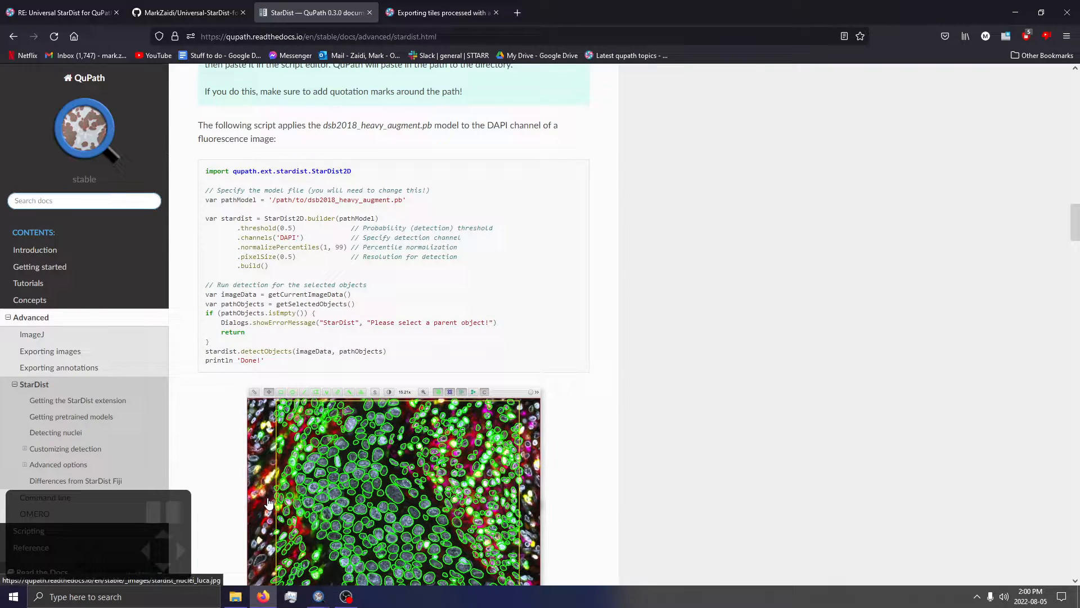
{"action": "scroll", "coordinate": [269, 502], "scroll_direction": "down", "scroll_amount": 12}
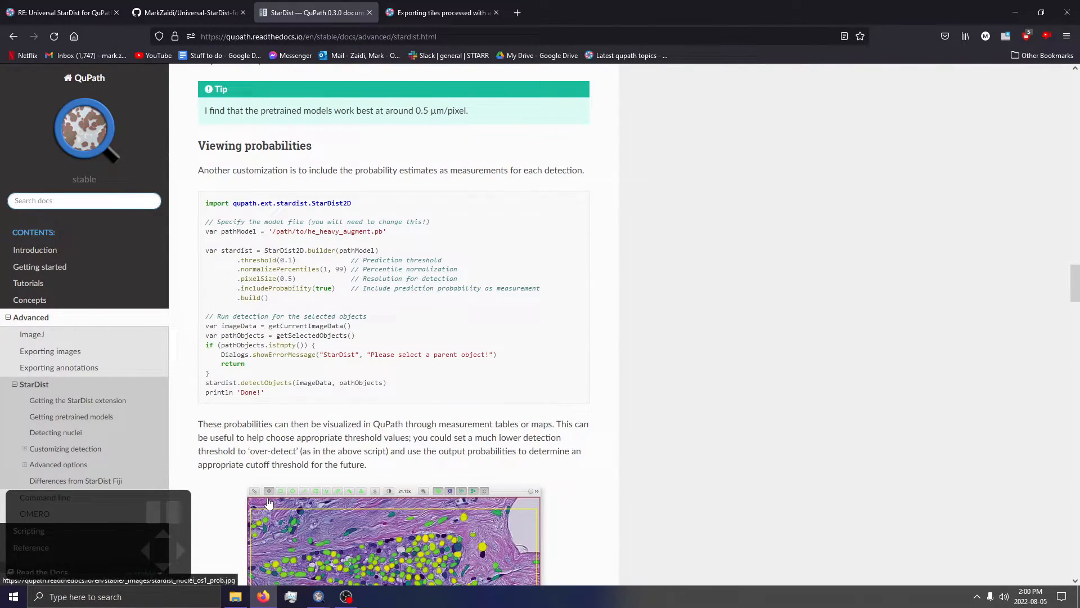
{"action": "scroll", "coordinate": [269, 503], "scroll_direction": "down", "scroll_amount": 10}
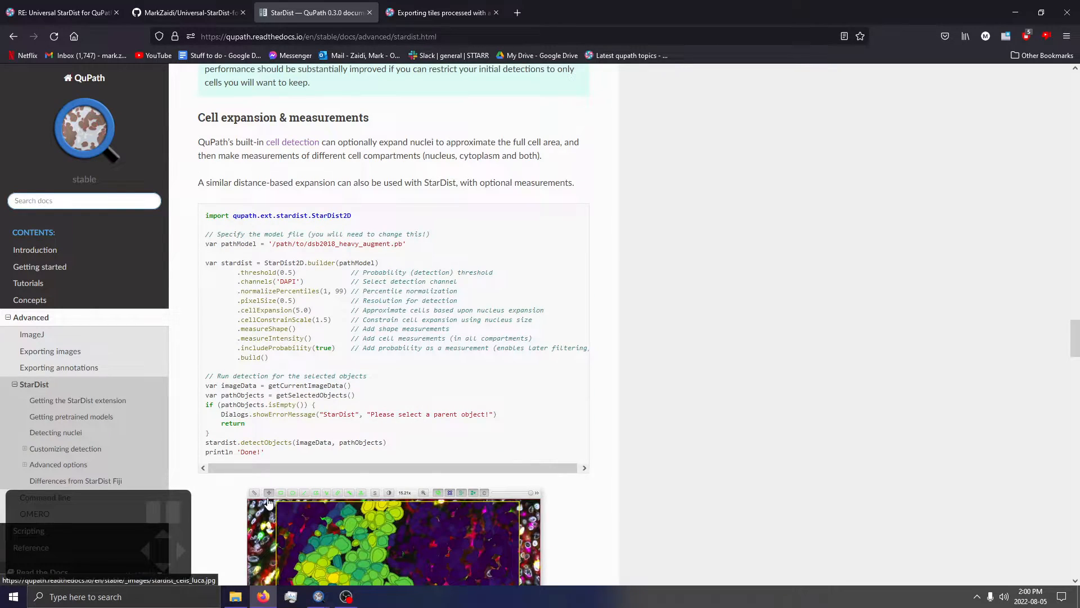
{"action": "scroll", "coordinate": [269, 503], "scroll_direction": "down", "scroll_amount": 15}
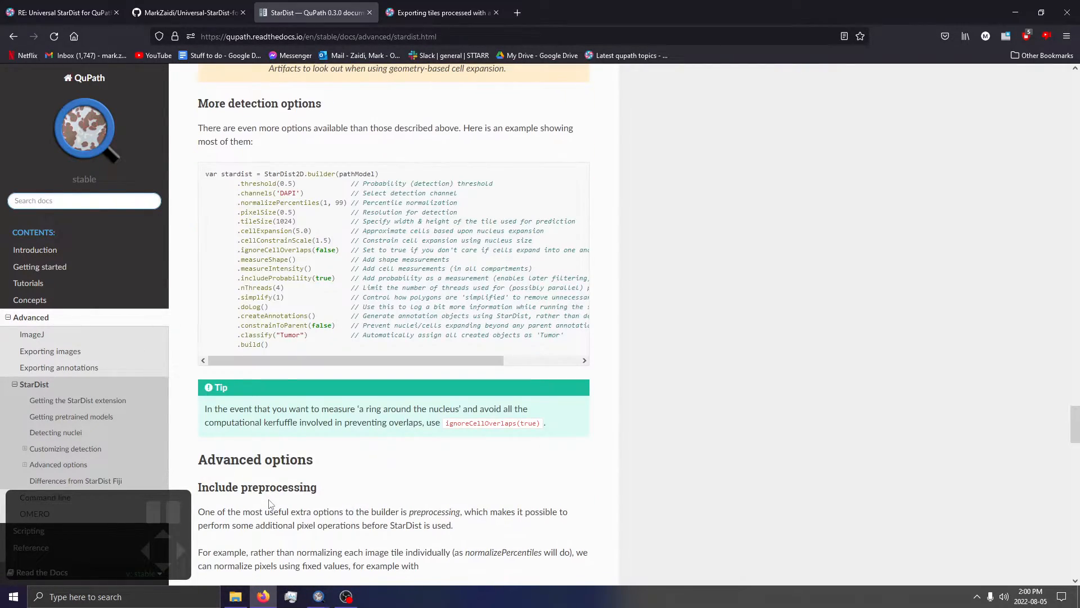
{"action": "scroll", "coordinate": [268, 503], "scroll_direction": "down", "scroll_amount": 10}
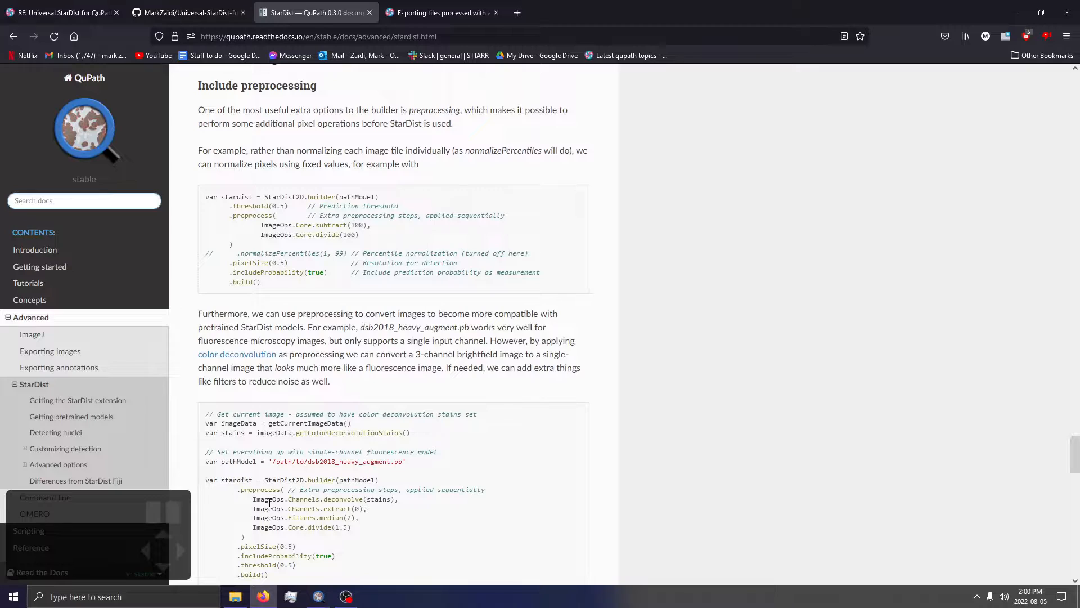
{"action": "left_click_drag", "start_coordinate": [229, 216], "coordinate": [387, 244]}
Step: Copy the documentation's dsb2018_heavy_augment.pb example script for the DAPI channel and paste it into QuPath's Untitled 1 script
{"action": "scroll", "coordinate": [391, 313], "scroll_direction": "up", "scroll_amount": 20}
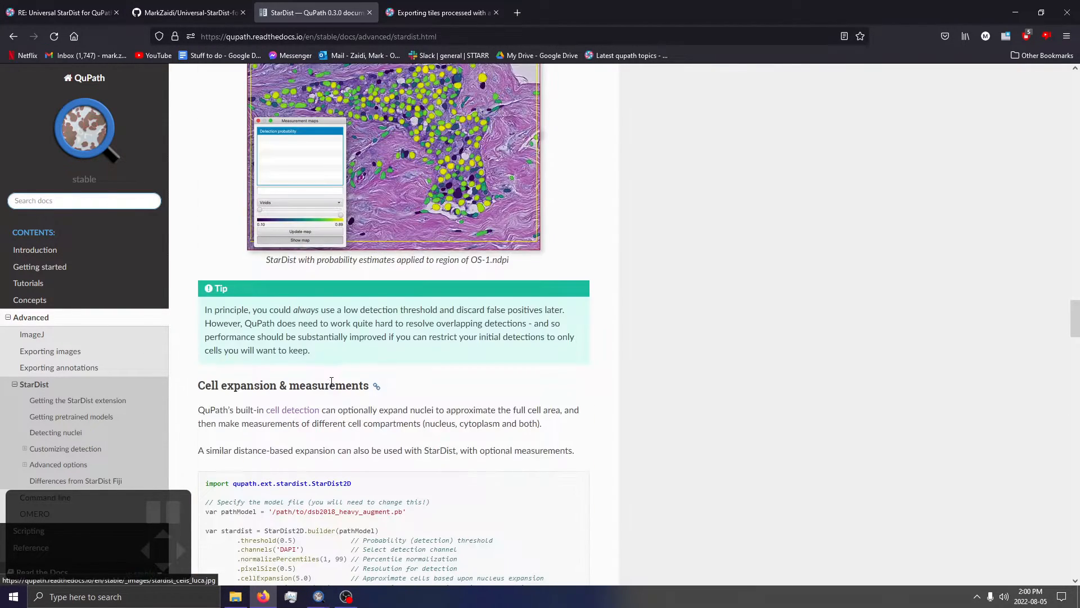
{"action": "left_click_drag", "start_coordinate": [281, 464], "coordinate": [192, 276]}
{"action": "scroll", "coordinate": [191, 277], "scroll_direction": "up", "scroll_amount": 20}
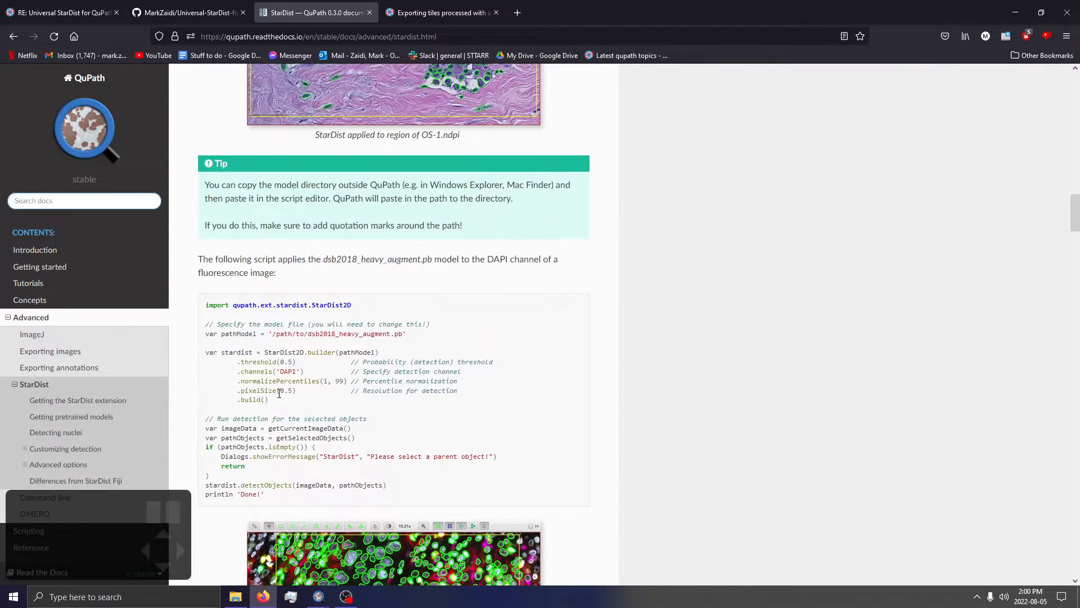
{"action": "left_click_drag", "start_coordinate": [270, 489], "coordinate": [198, 295]}
{"action": "key", "text": "ctrl+c"}
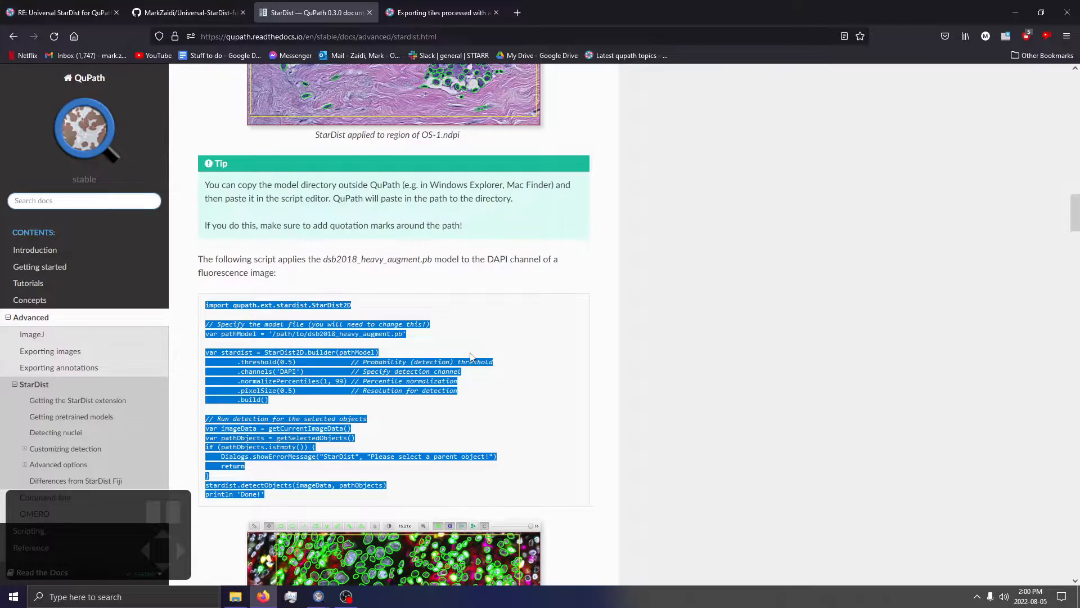
{"action": "key", "text": "alt+Tab"}
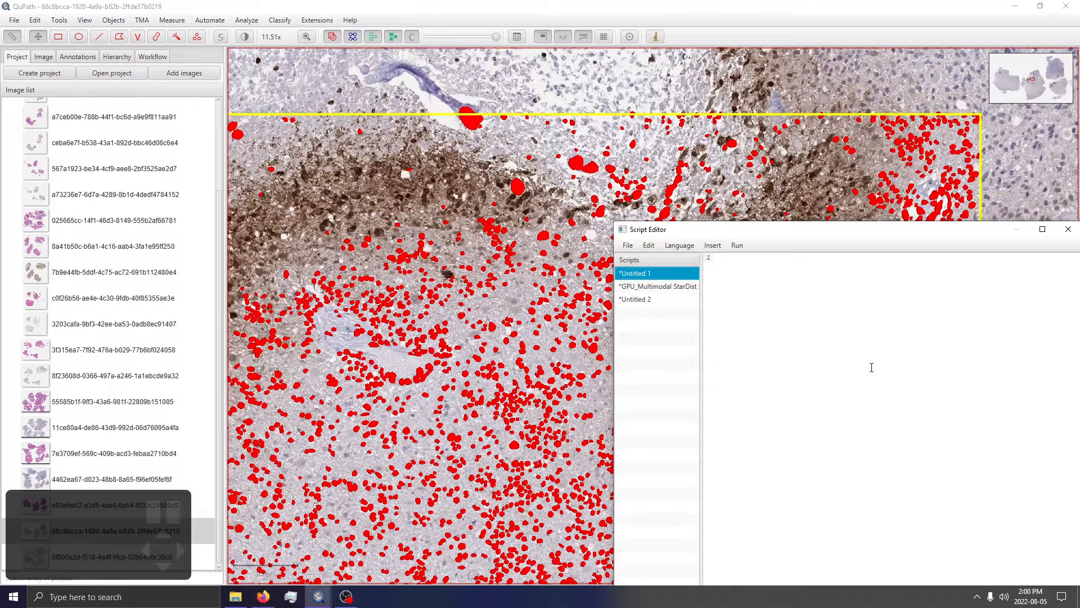
{"action": "key", "text": "ctrl+v"}
Step: Replace the pathModel line in Untitled 1 with the dsb2018_heavy_augment.pb path line copied from the GPU_Multimodal StarDist script
{"action": "left_click_drag", "start_coordinate": [866, 229], "coordinate": [696, 170]}
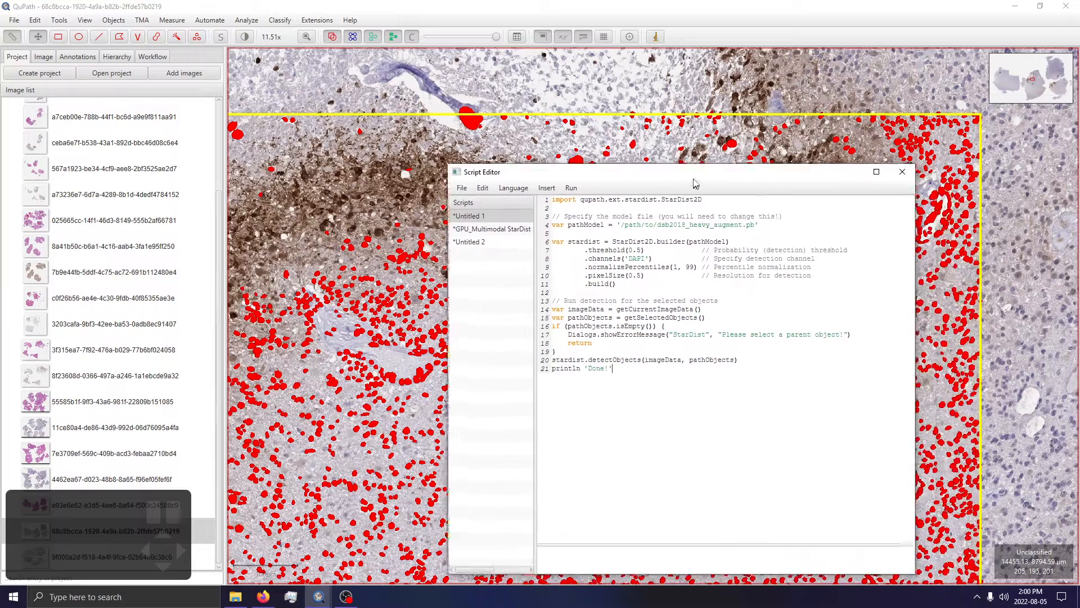
{"action": "left_click", "coordinate": [487, 228]}
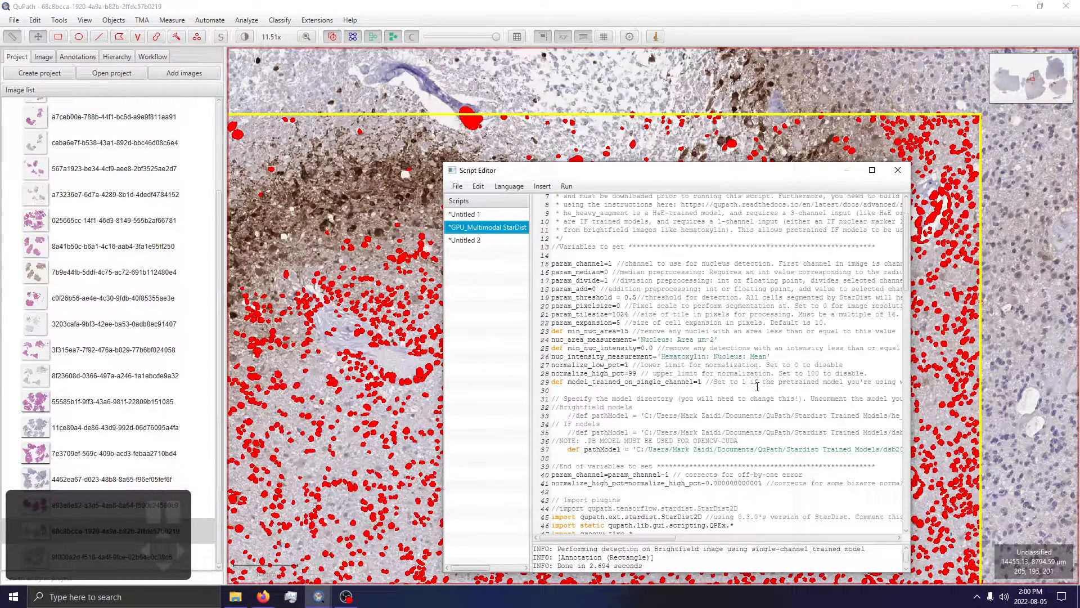
{"action": "triple_click", "coordinate": [614, 449]}
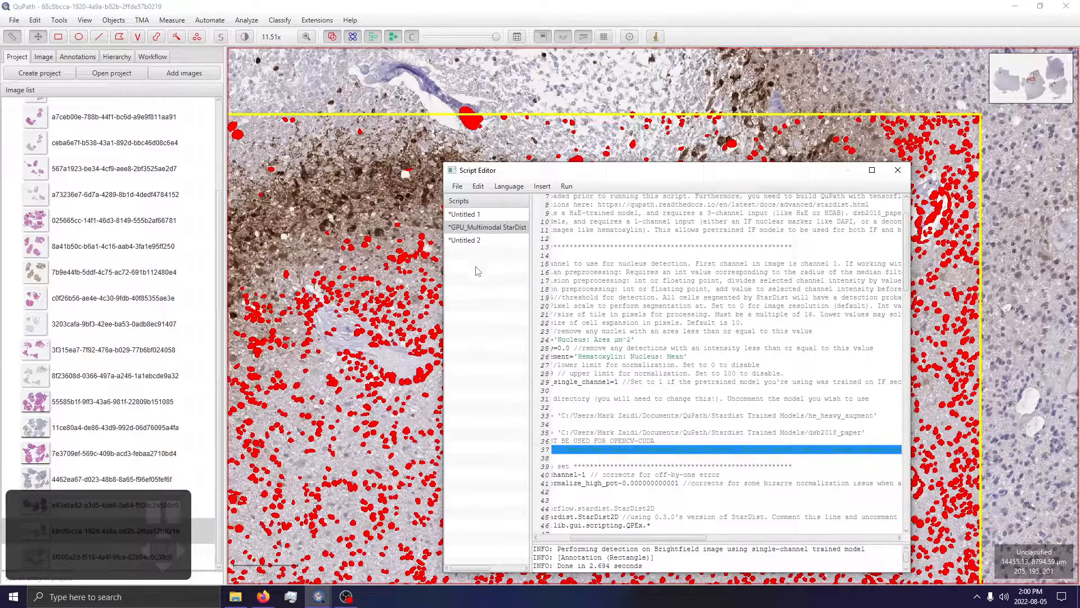
{"action": "left_click_drag", "start_coordinate": [686, 537], "coordinate": [647, 537]}
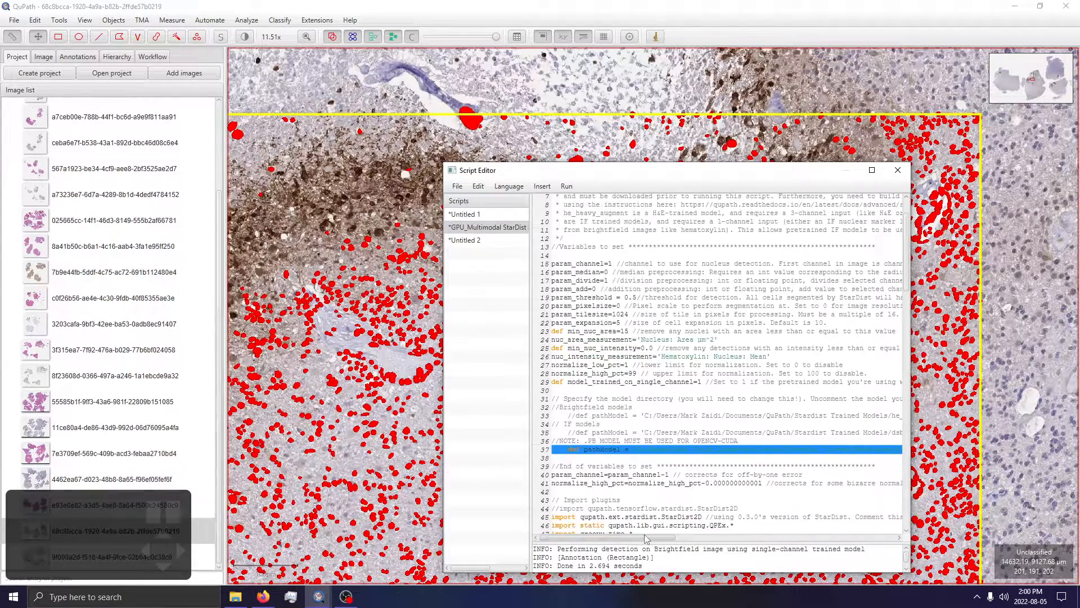
{"action": "left_click", "coordinate": [653, 508]}
{"action": "left_click", "coordinate": [479, 240]}
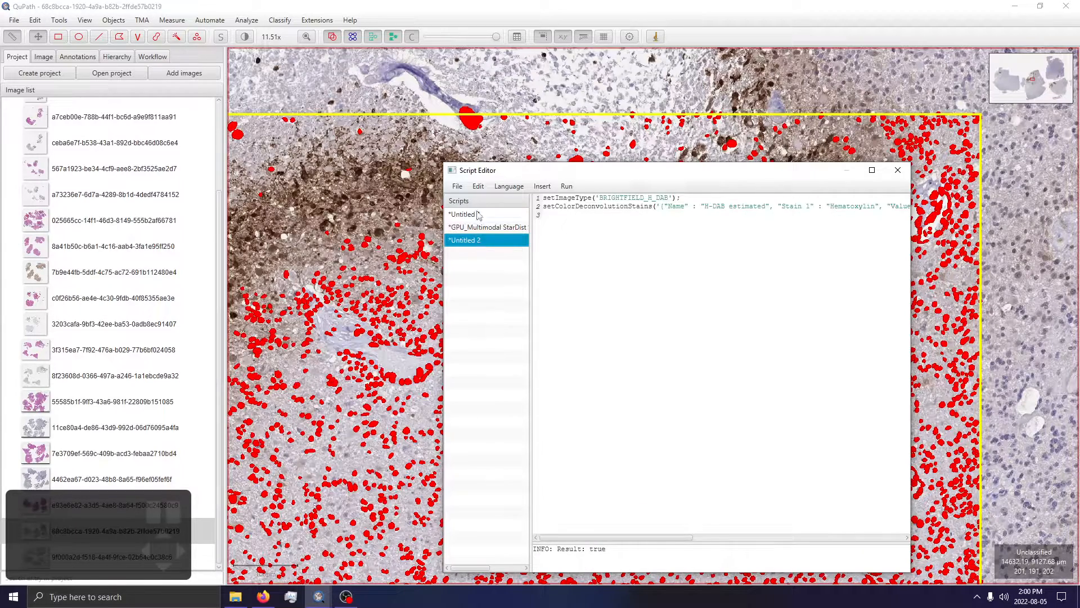
{"action": "left_click", "coordinate": [476, 215]}
{"action": "triple_click", "coordinate": [645, 223]}
{"action": "type", "text": "def pathModel = 'C:/Users/Mark Zaidi/Documents/QuPath/Stardist Trained Models/dsb2018_heavy_augment.pb'"}
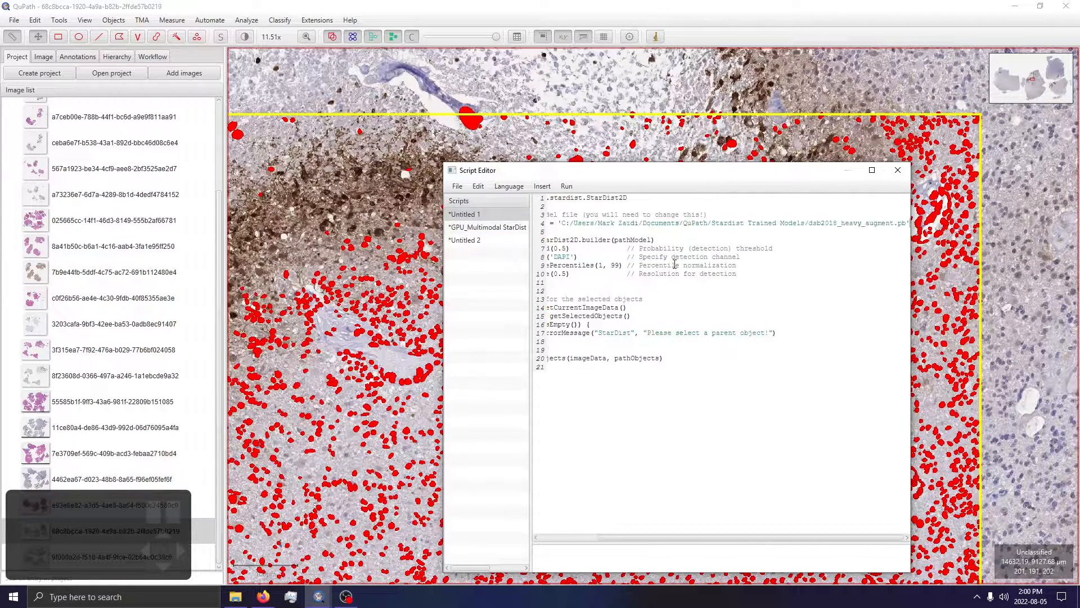
Step: Remove the leading indentation from the pathModel line in the Untitled 1 script
{"action": "left_click_drag", "start_coordinate": [719, 533], "coordinate": [574, 550]}
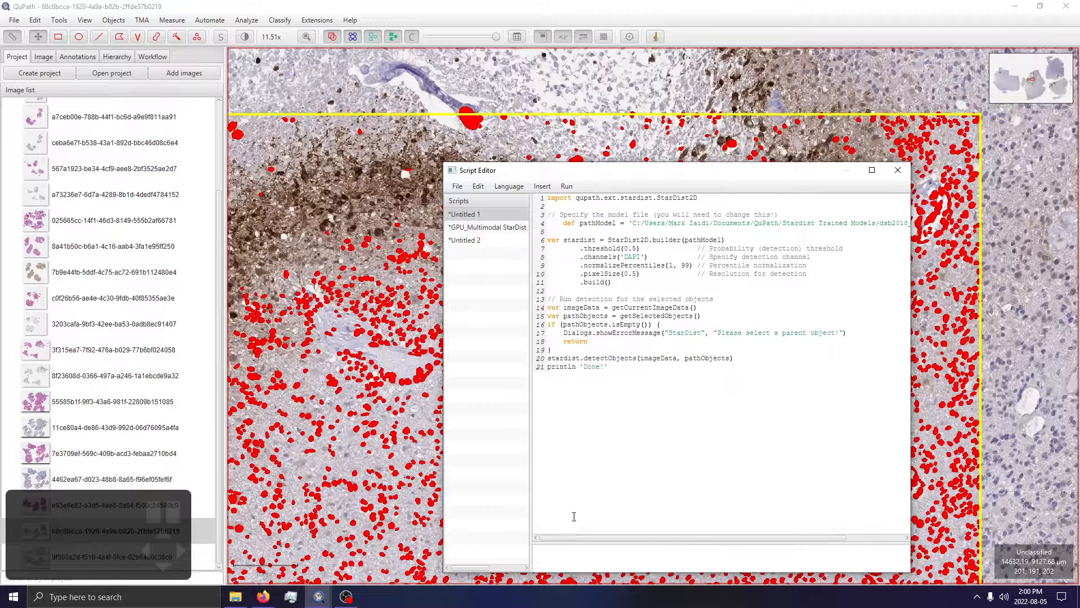
{"action": "left_click_drag", "start_coordinate": [563, 224], "coordinate": [547, 224]}
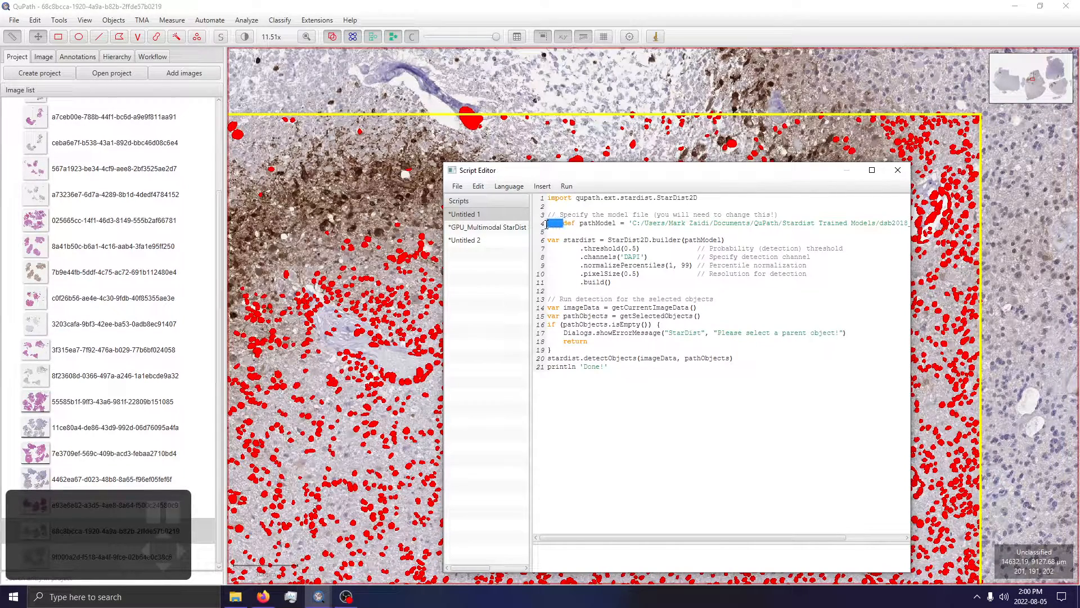
{"action": "key", "text": "BackSpace"}
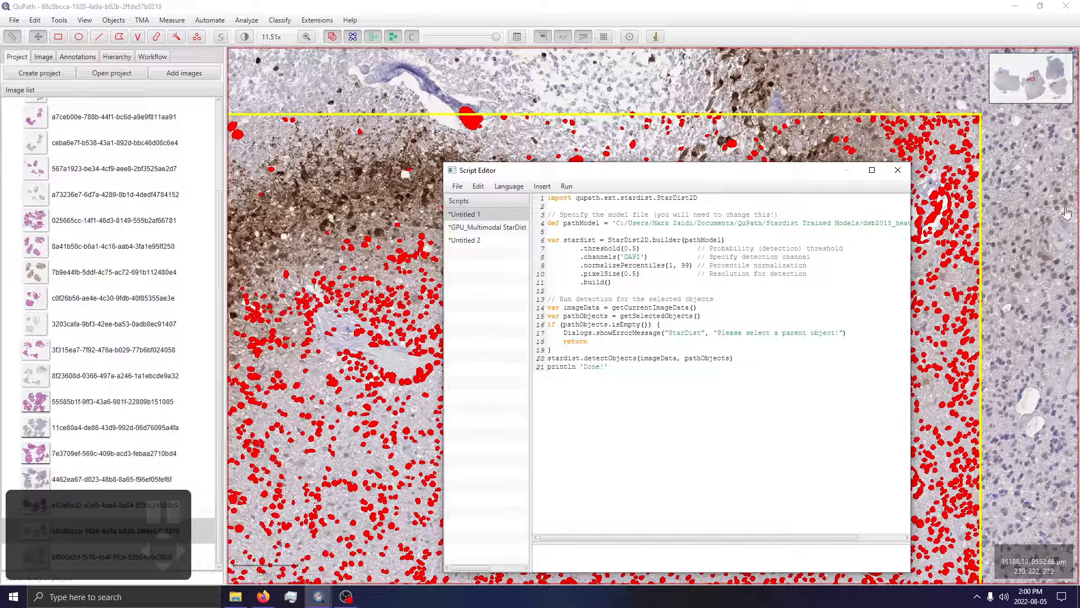
Step: Widen the script editor and review the model path in Untitled 1 against the GPU_Multimodal StarDist script, ending on Untitled 2
{"action": "left_click_drag", "start_coordinate": [561, 223], "coordinate": [547, 224]}
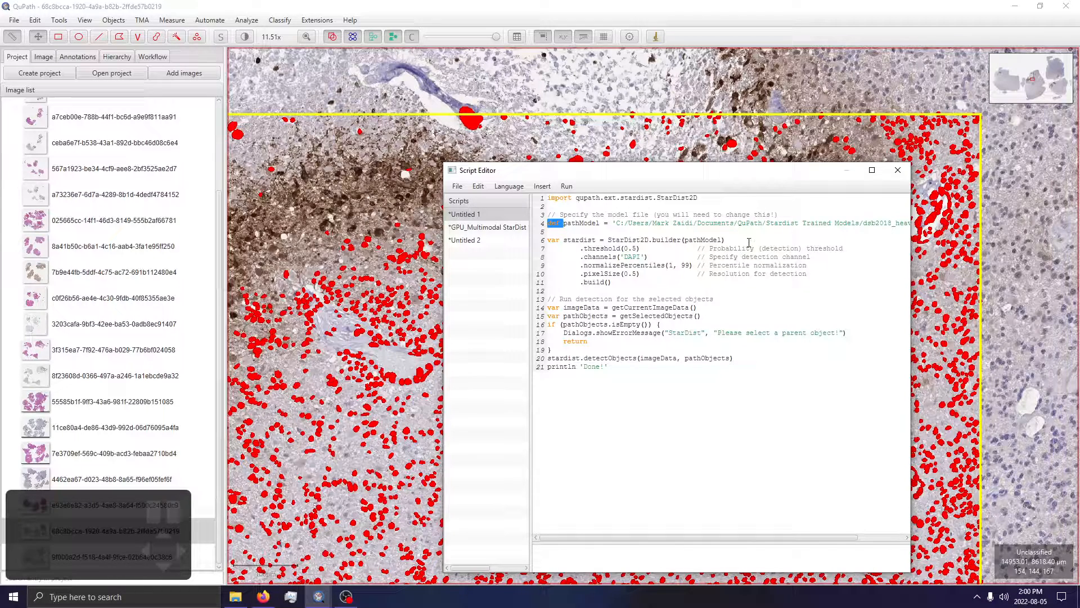
{"action": "left_click_drag", "start_coordinate": [444, 293], "coordinate": [304, 301]}
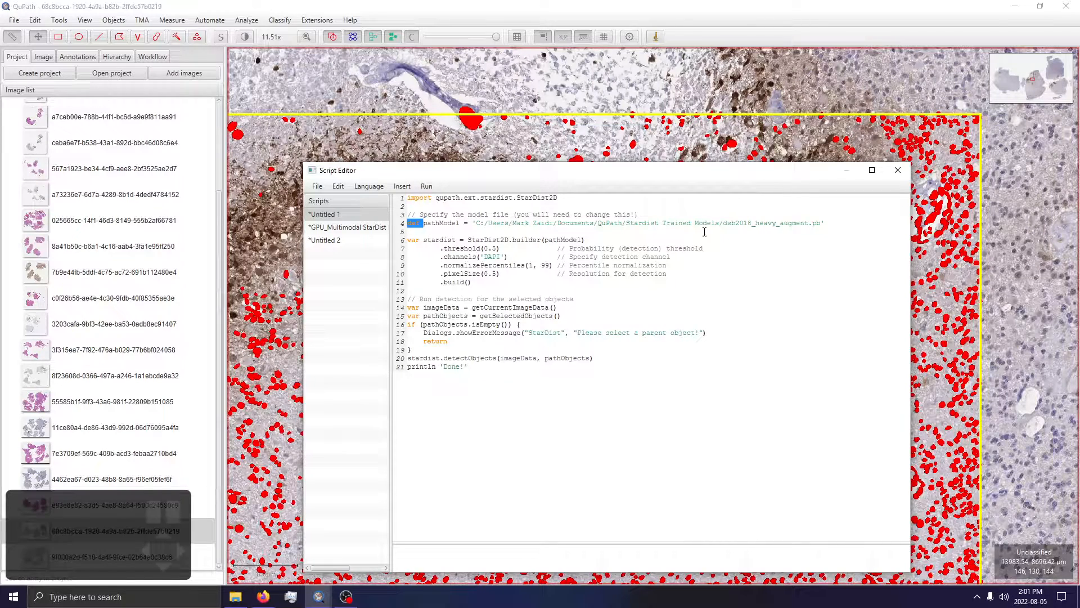
{"action": "double_click", "coordinate": [751, 223]}
{"action": "left_click", "coordinate": [806, 344]}
{"action": "left_click", "coordinate": [357, 231]}
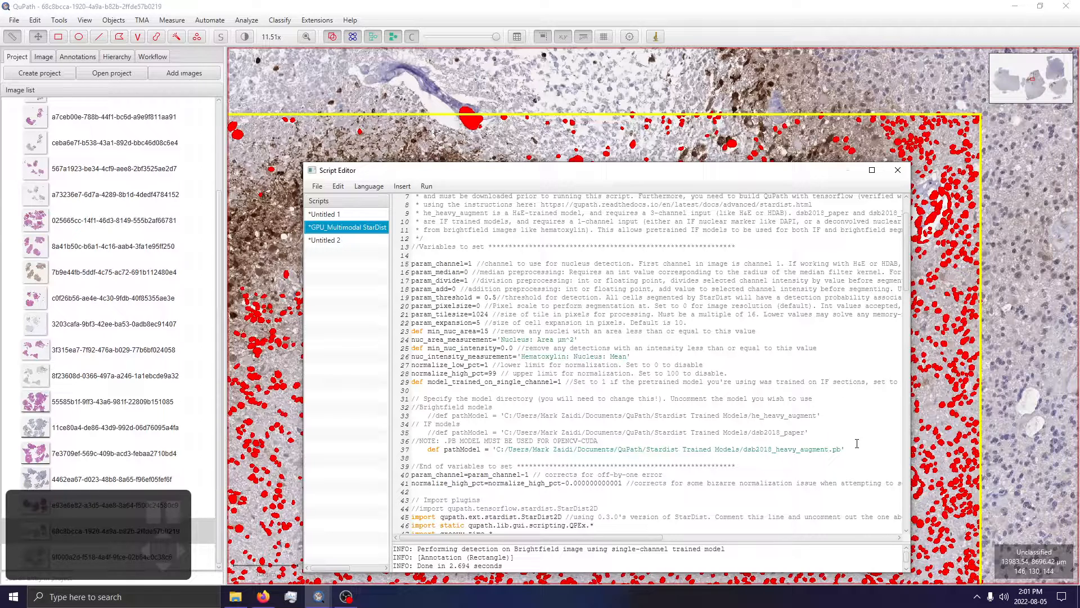
{"action": "left_click", "coordinate": [337, 240]}
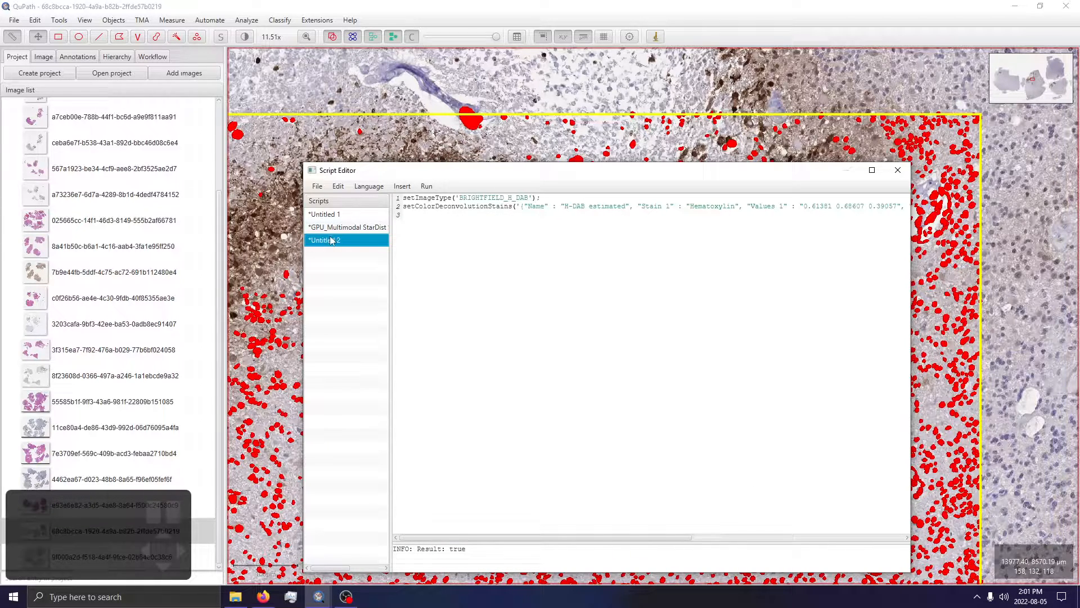
Step: Switch to Firefox and copy the .preprocess block with the ImageOps calls from the "Exporting tiles processed with a list of ImageOps" forum post
{"action": "left_click", "coordinate": [326, 215]}
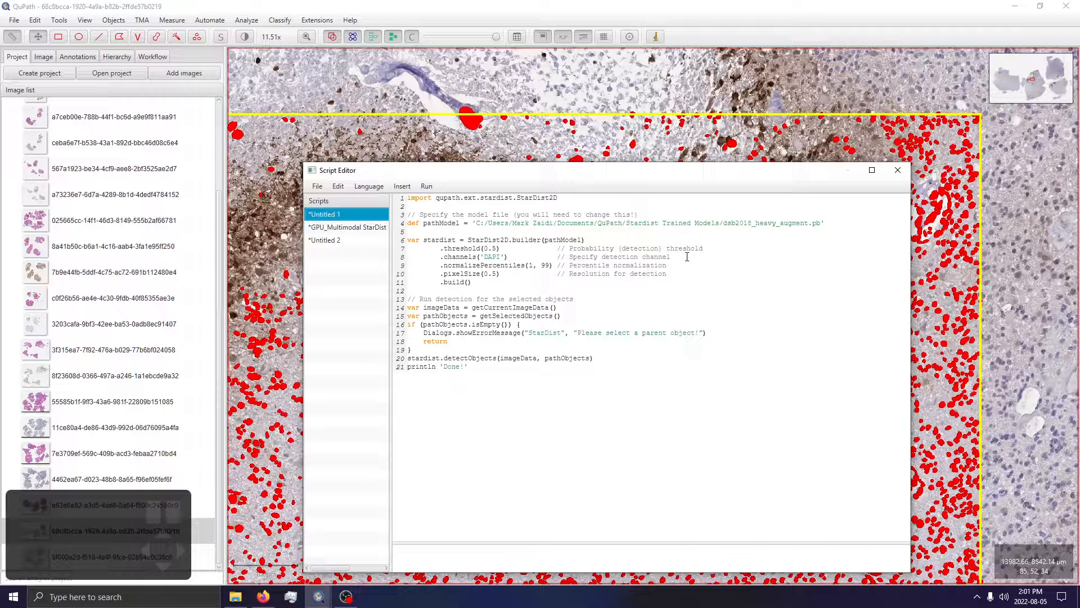
{"action": "left_click", "coordinate": [271, 602]}
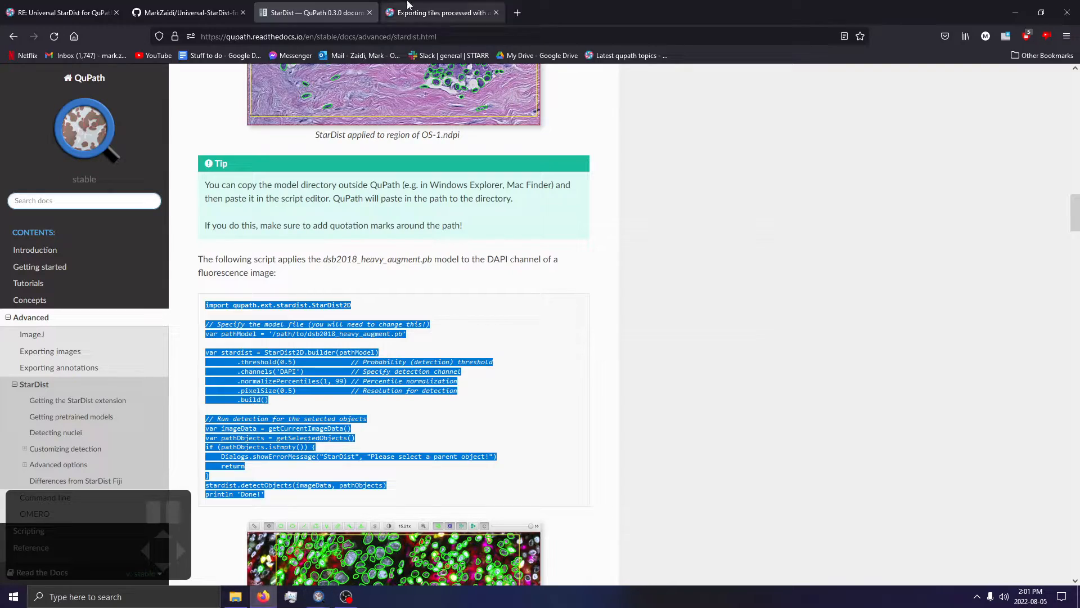
{"action": "left_click", "coordinate": [442, 12]}
{"action": "left_click", "coordinate": [149, 6]}
{"action": "left_click", "coordinate": [93, 12]}
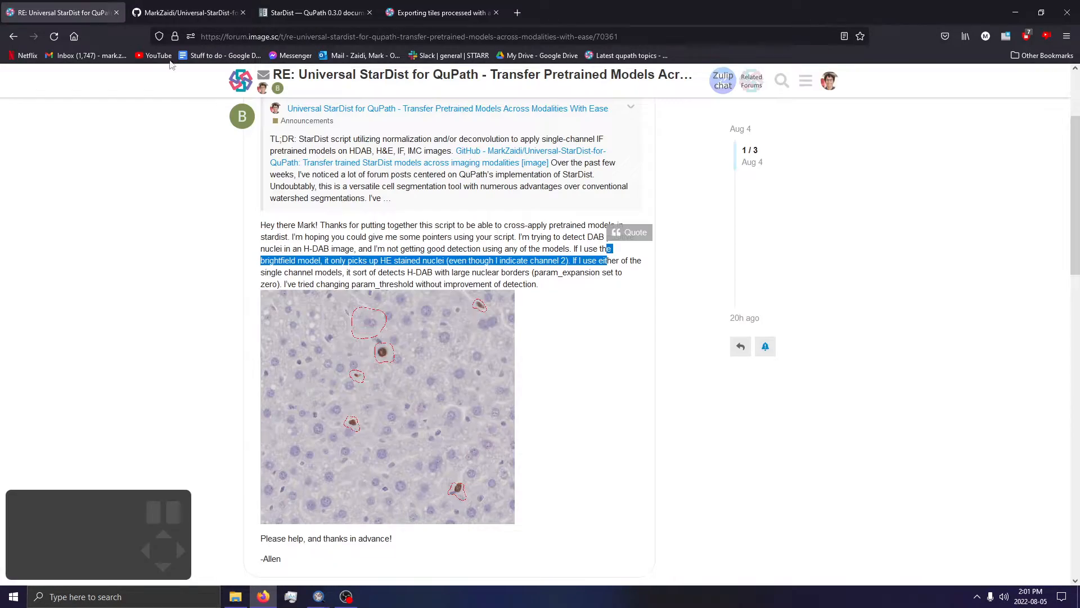
{"action": "scroll", "coordinate": [471, 403], "scroll_direction": "up", "scroll_amount": 3}
{"action": "left_click", "coordinate": [336, 5]}
{"action": "left_click", "coordinate": [491, 5]}
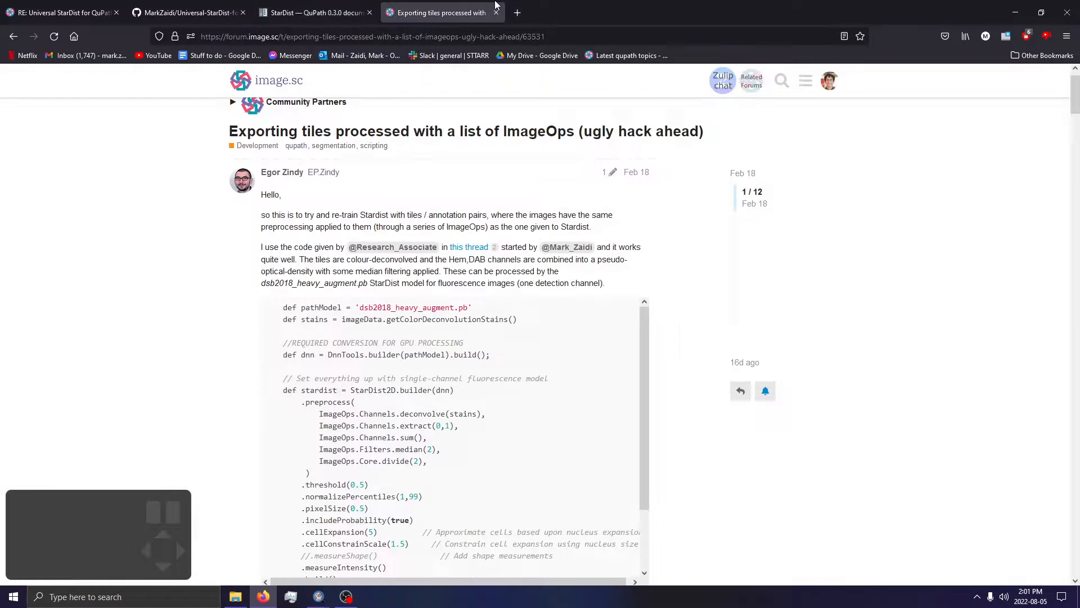
{"action": "scroll", "coordinate": [395, 340], "scroll_direction": "down", "scroll_amount": 2}
{"action": "scroll", "coordinate": [315, 352], "scroll_direction": "up", "scroll_amount": 2}
{"action": "scroll", "coordinate": [198, 362], "scroll_direction": "down", "scroll_amount": 2}
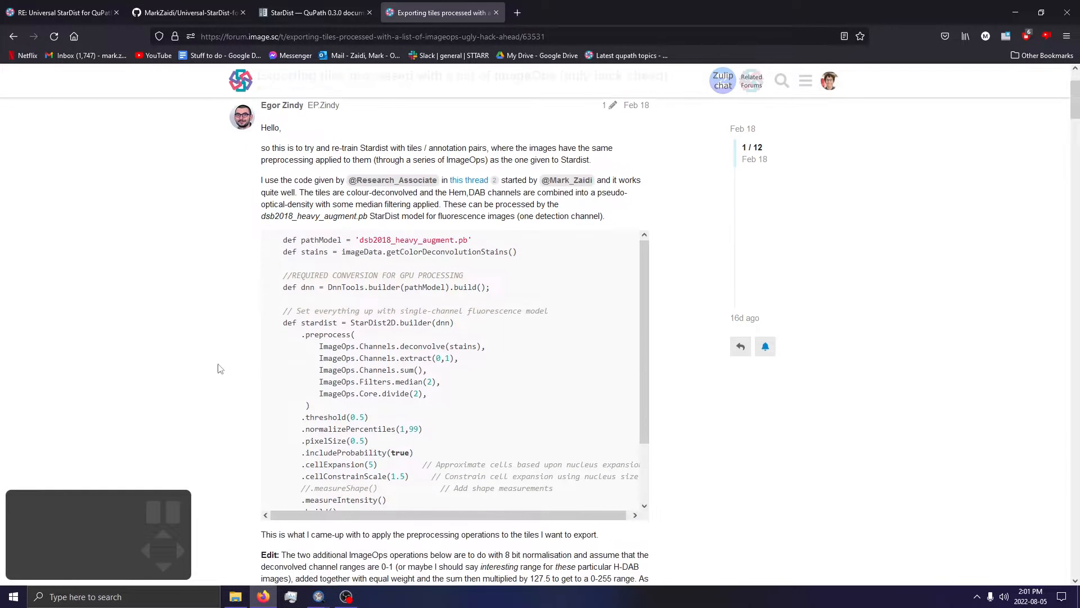
{"action": "left_click_drag", "start_coordinate": [301, 335], "coordinate": [487, 413]}
{"action": "key", "text": "ctrl+c"}
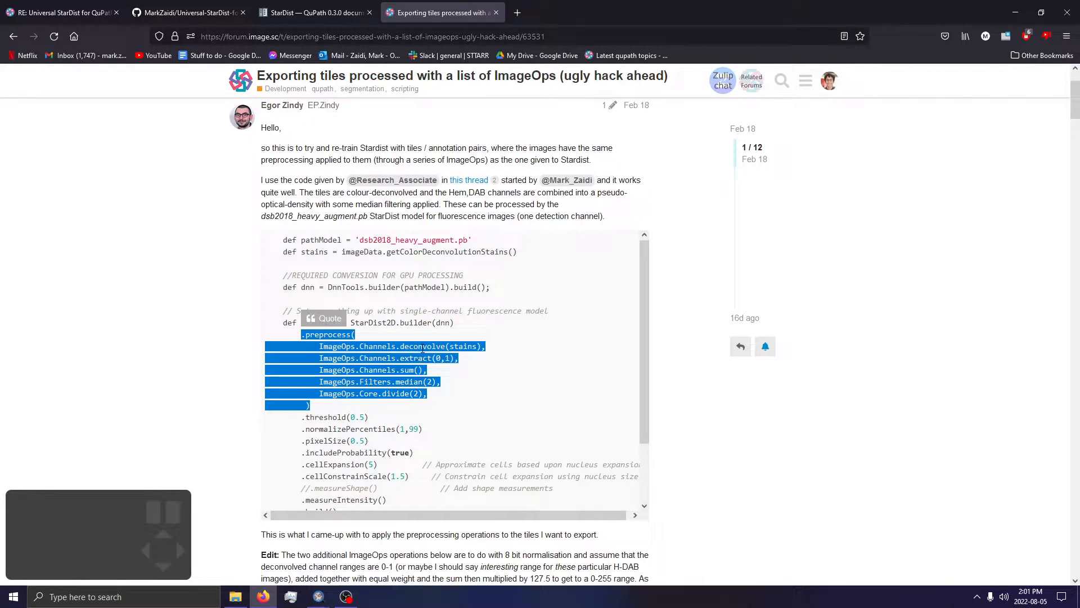
{"action": "left_click_drag", "start_coordinate": [426, 349], "coordinate": [440, 361]}
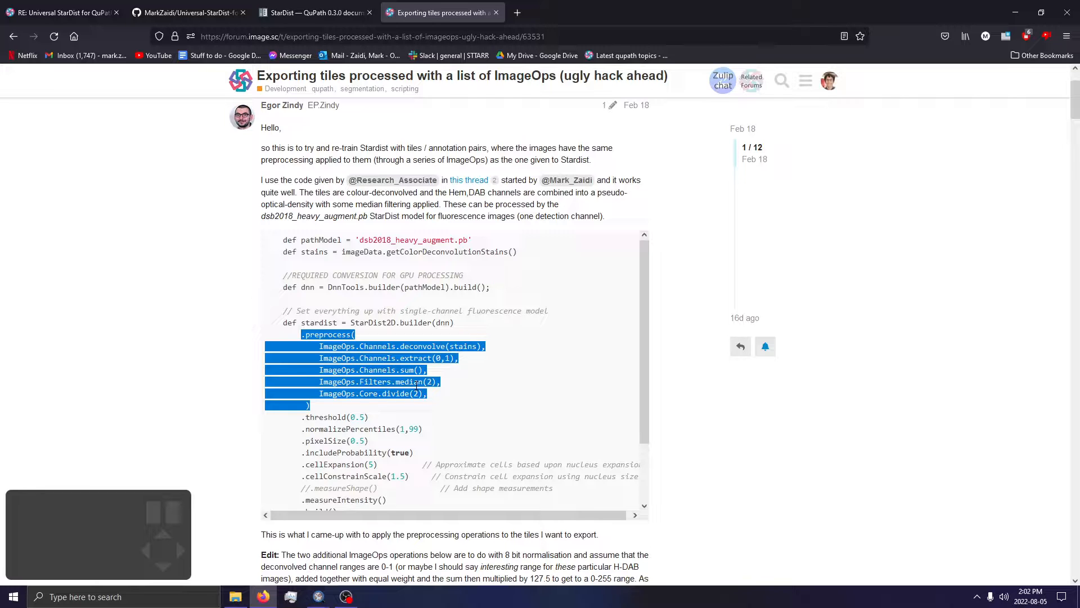
Step: Return to QuPath and paste the copied .preprocess block on a new line above .threshold(0.5) in Untitled 1
{"action": "key", "text": "alt+Tab"}
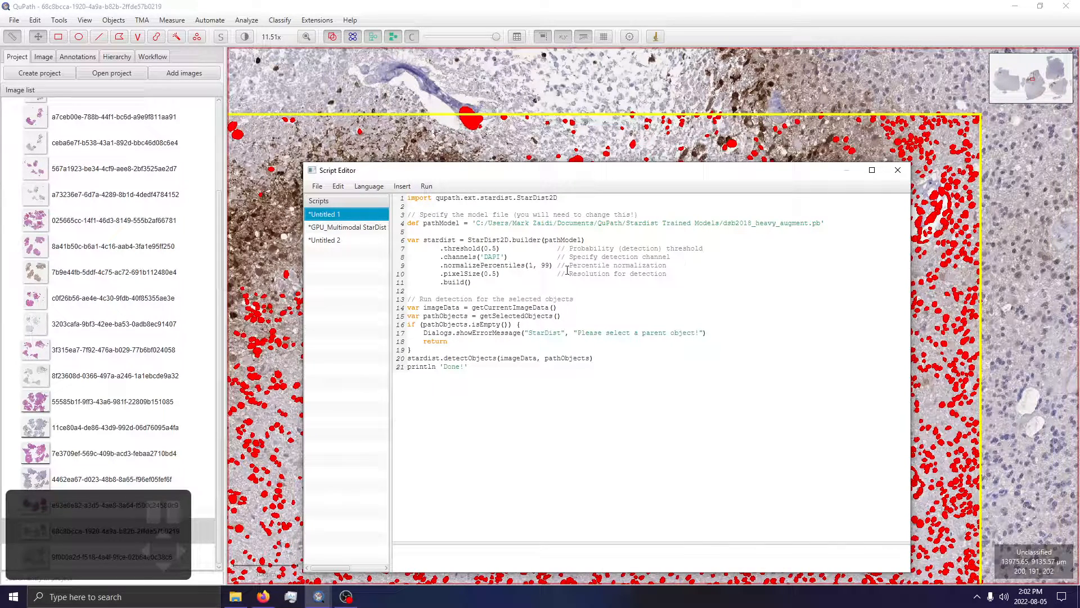
{"action": "left_click", "coordinate": [441, 248]}
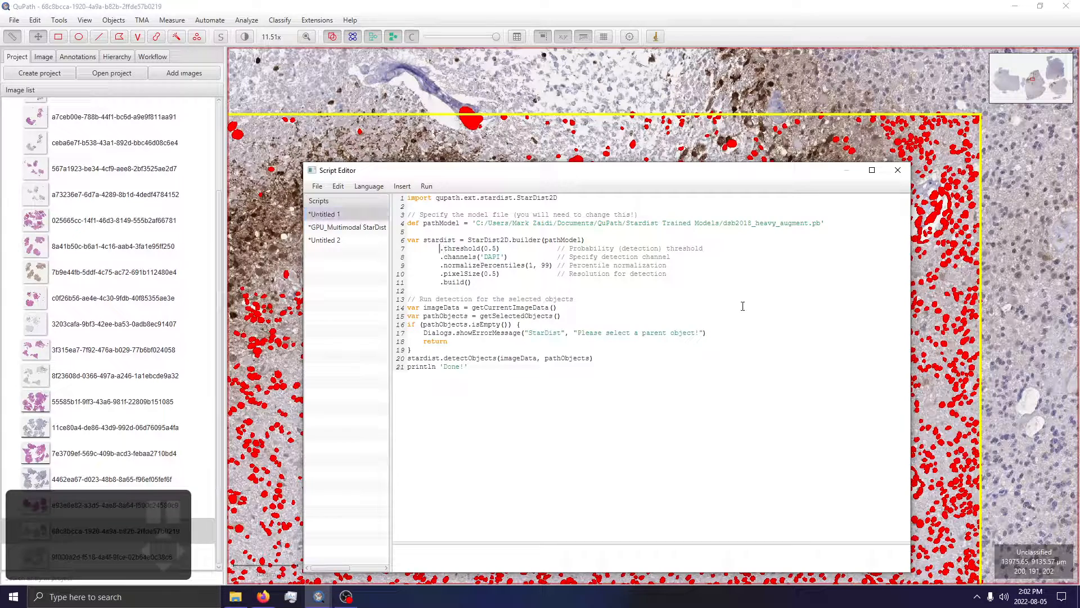
{"action": "key", "text": "Return"}
{"action": "key", "text": "Up"}
{"action": "key", "text": "ctrl+v"}
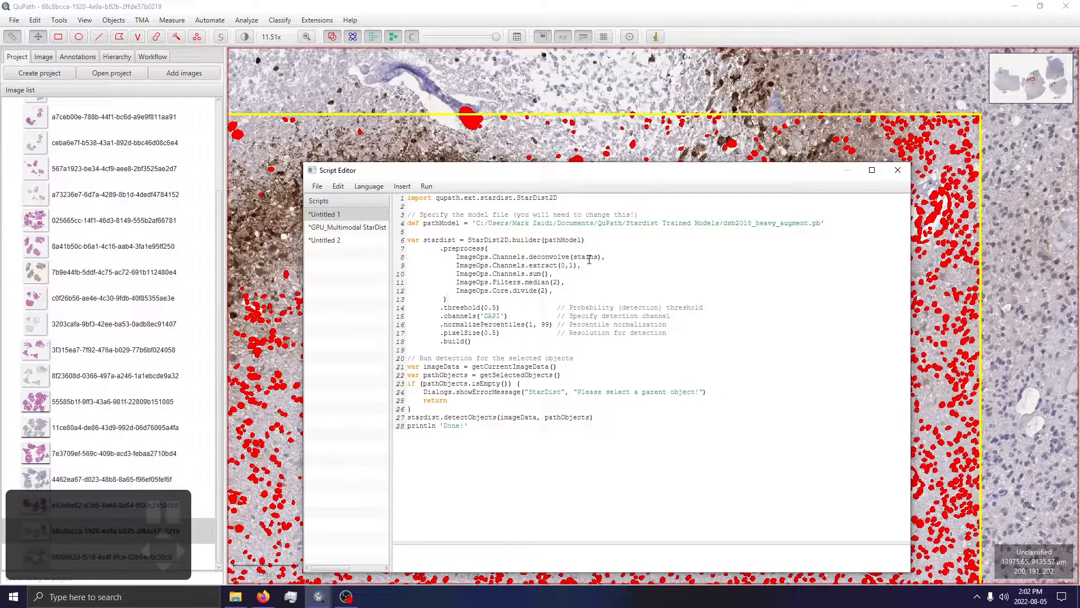
Step: Copy the stains definition using getColorDeconvolutionStains() from the forum post into line 2 of QuPath's Untitled 1 script, without its leading indentation
{"action": "key", "text": "alt+Tab"}
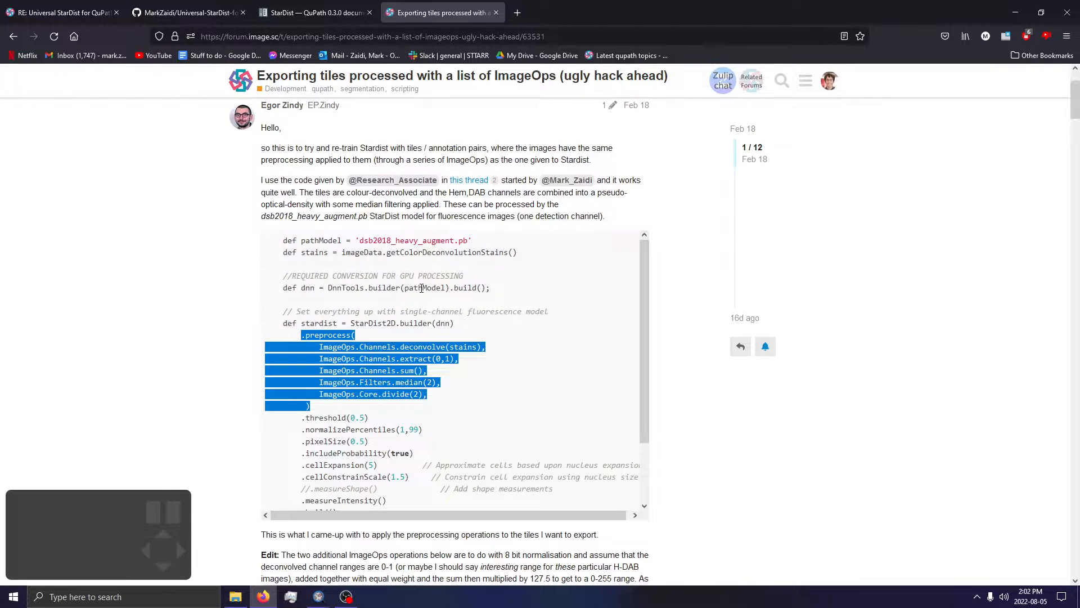
{"action": "triple_click", "coordinate": [401, 252]}
{"action": "key", "text": "ctrl+c"}
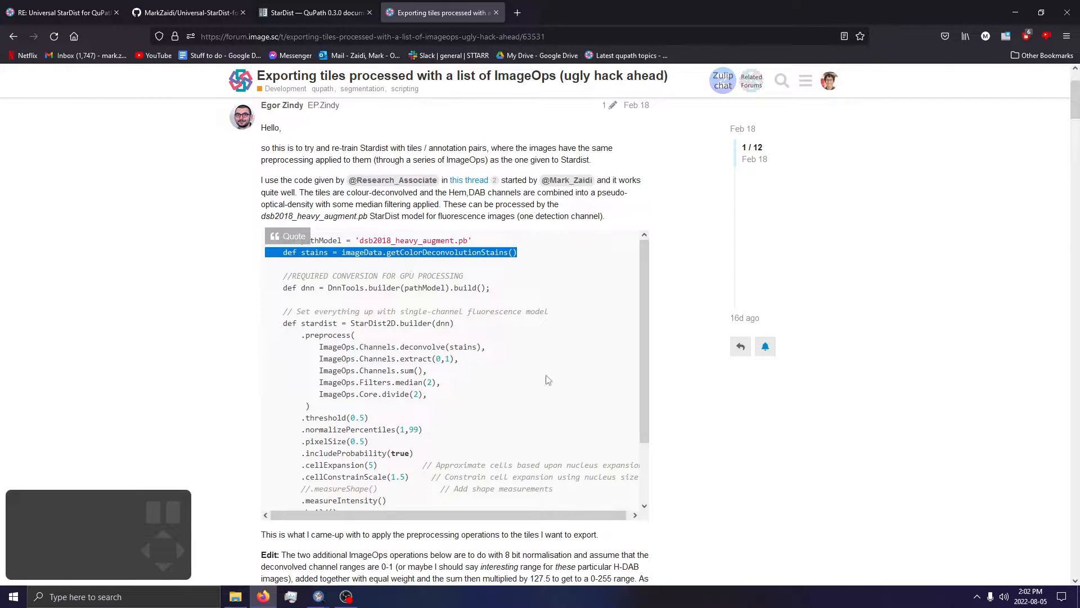
{"action": "key", "text": "alt+Tab"}
{"action": "left_click", "coordinate": [423, 205]}
{"action": "key", "text": "ctrl+v"}
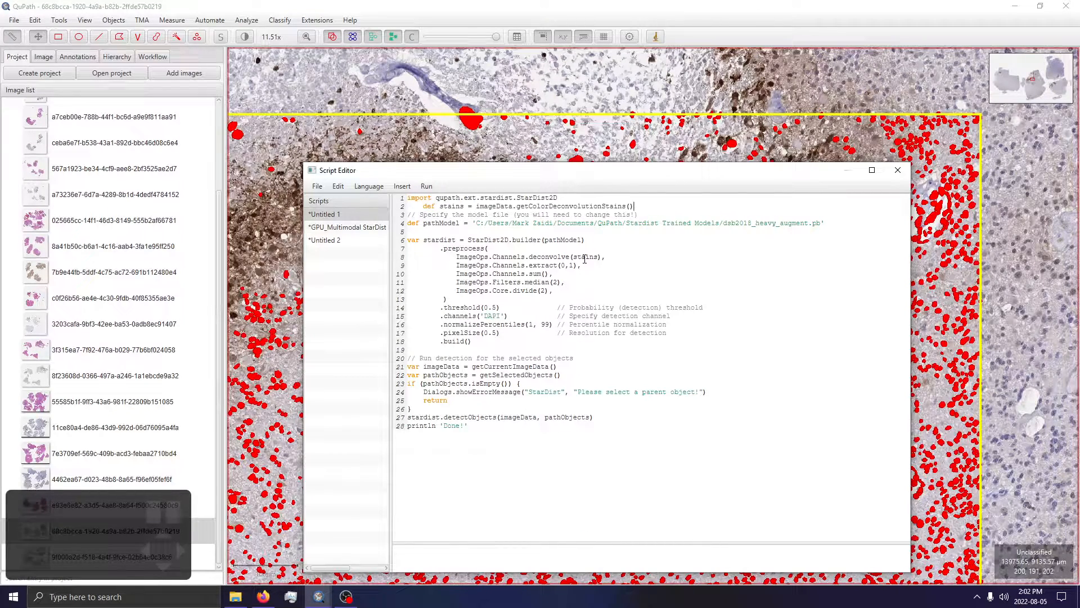
{"action": "left_click_drag", "start_coordinate": [423, 206], "coordinate": [397, 204]}
{"action": "key", "text": "BackSpace"}
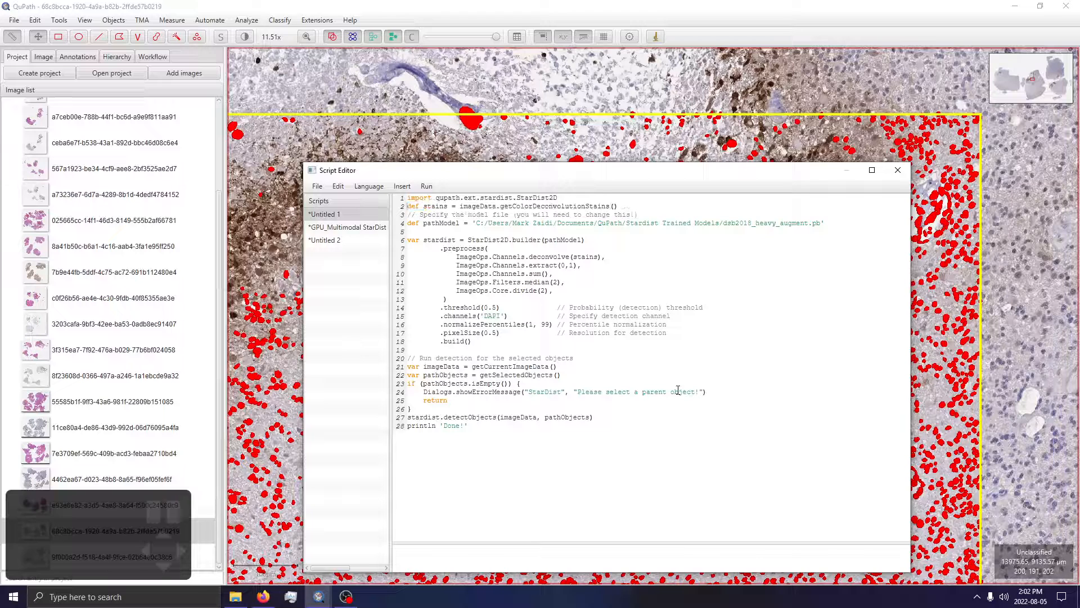
{"action": "double_click", "coordinate": [590, 256]}
{"action": "left_click", "coordinate": [670, 325]}
{"action": "left_click", "coordinate": [456, 274]}
{"action": "type", "text": "//"}
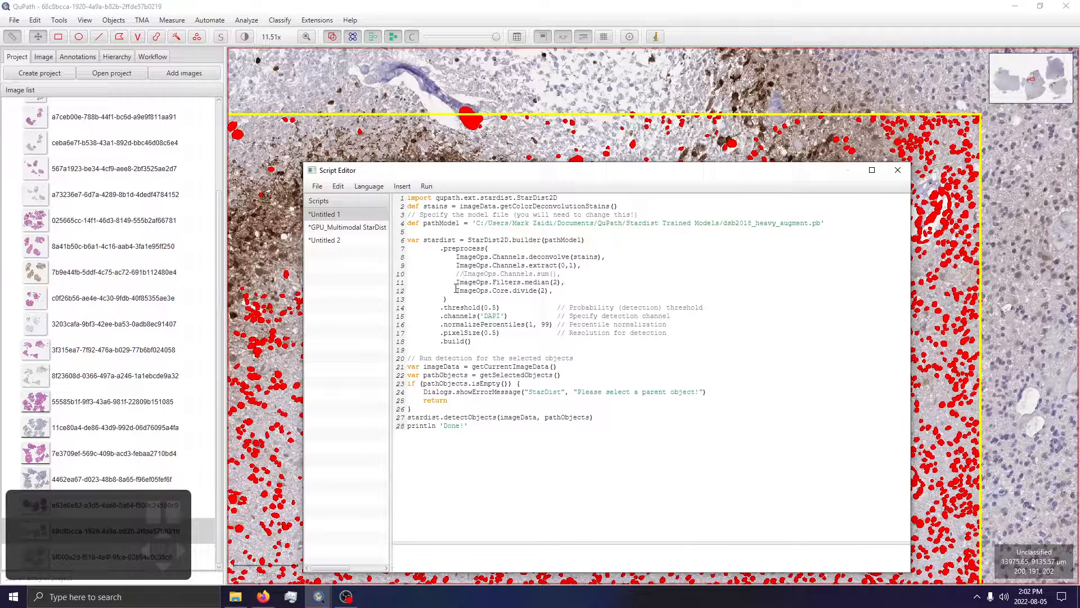
{"action": "key", "text": "BackSpace"}
{"action": "key", "text": "BackSpace"}
Step: Comment out the ImageOps.Filters.median(2) and ImageOps.Core.divide(2) lines in the preprocess block
{"action": "key", "text": "Down"}
{"action": "type", "text": "//"}
{"action": "key", "text": "Down"}
{"action": "key", "text": "Left"}
{"action": "key", "text": "Left"}
{"action": "type", "text": "//"}
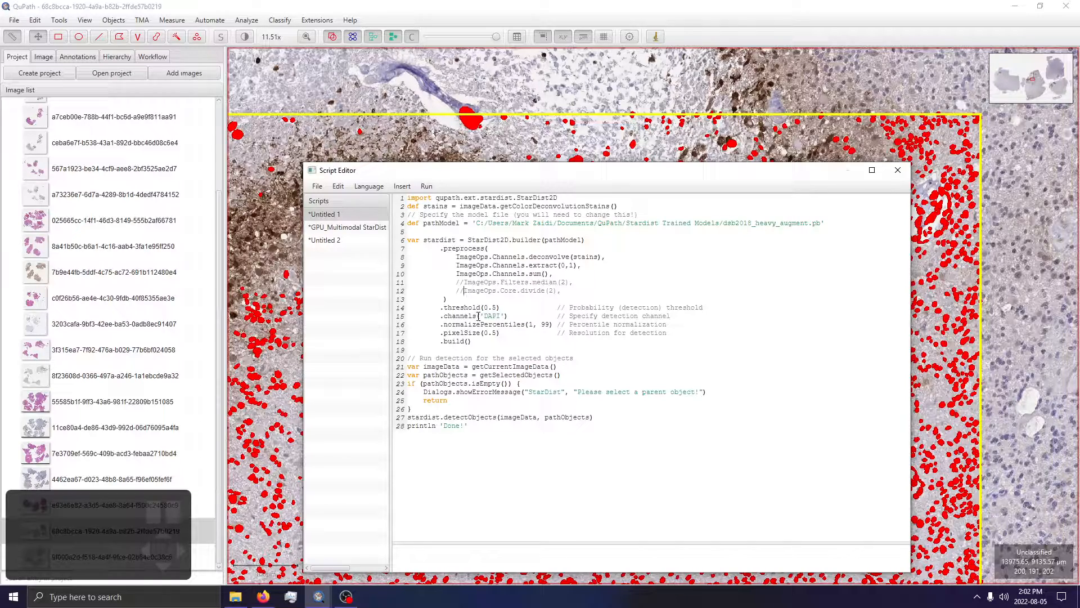
Step: Check the builder options against the forum post and comment out the .channels('DAPI') line in Untitled 1
{"action": "key", "text": "alt+Tab"}
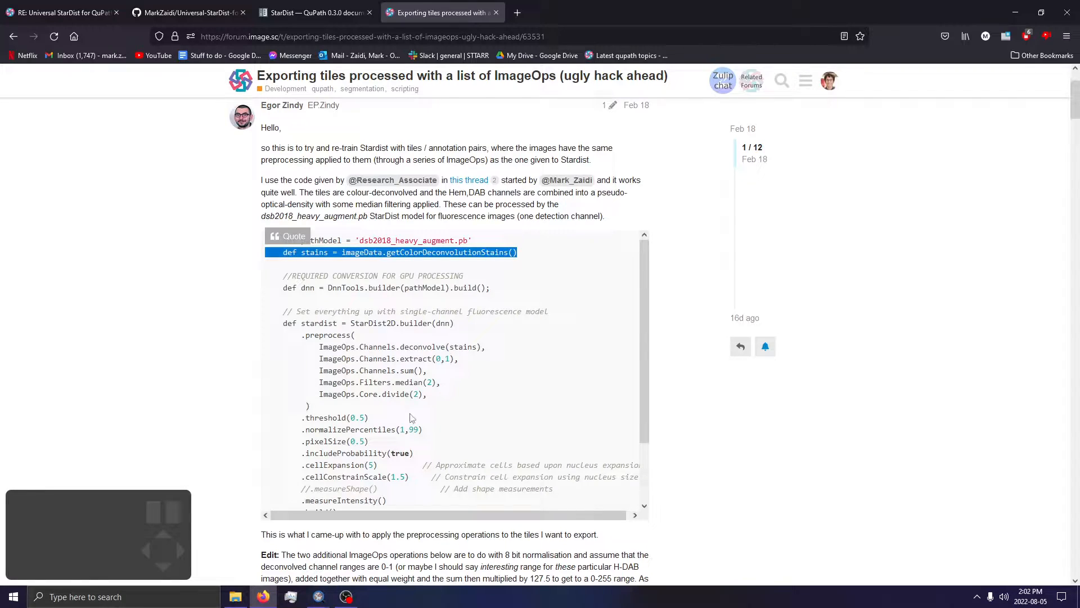
{"action": "key", "text": "alt+Tab"}
{"action": "left_click", "coordinate": [441, 316]}
{"action": "type", "text": "//"}
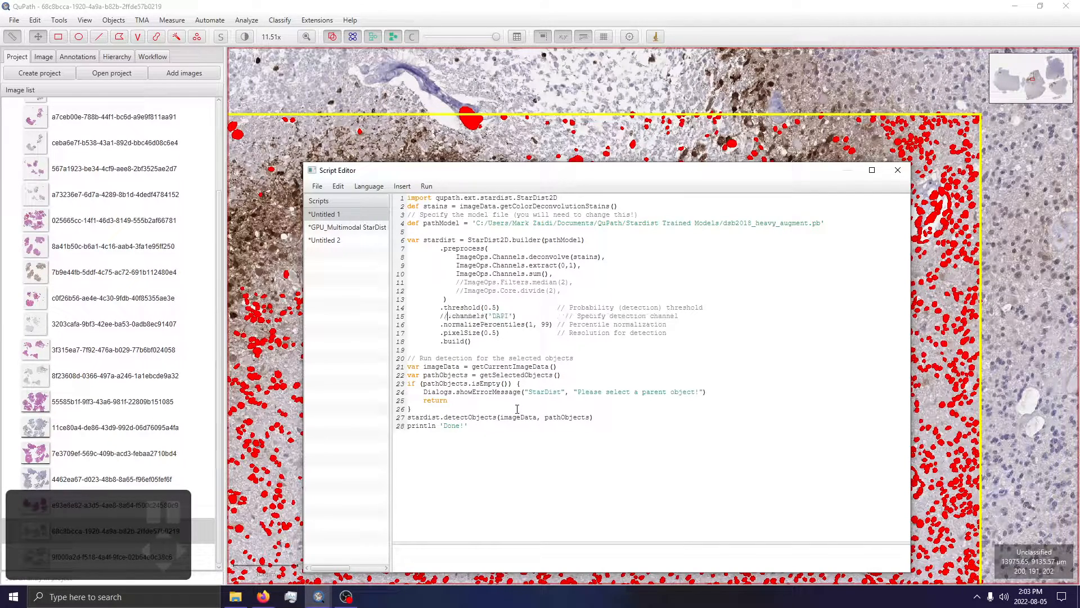
{"action": "triple_click", "coordinate": [510, 326]}
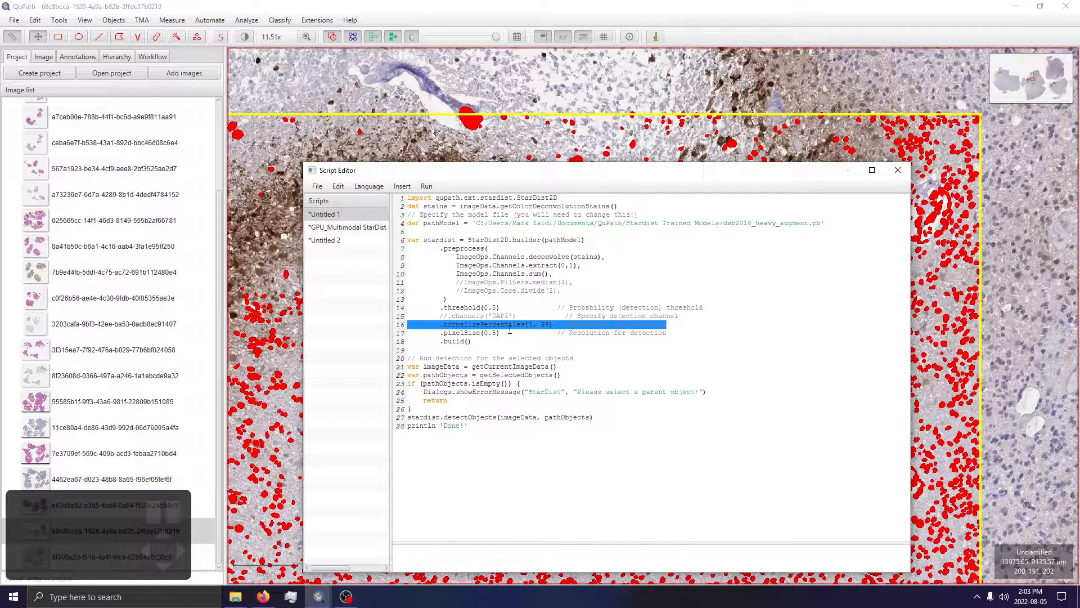
{"action": "left_click", "coordinate": [562, 325]}
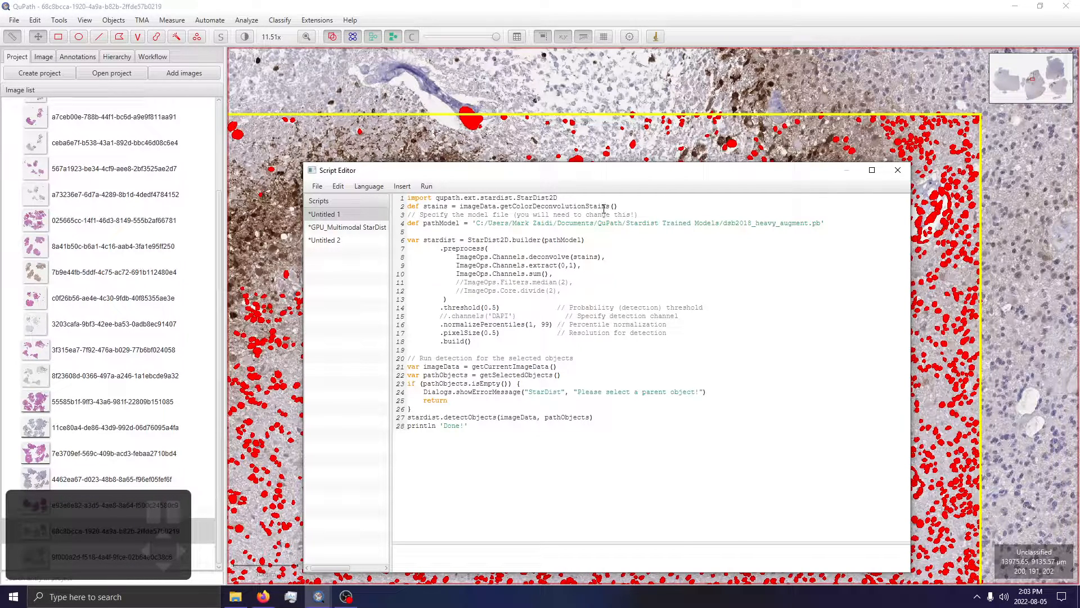
Step: Move the script editor aside to uncover the annotated region and run the Untitled 1 script
{"action": "triple_click", "coordinate": [494, 376]}
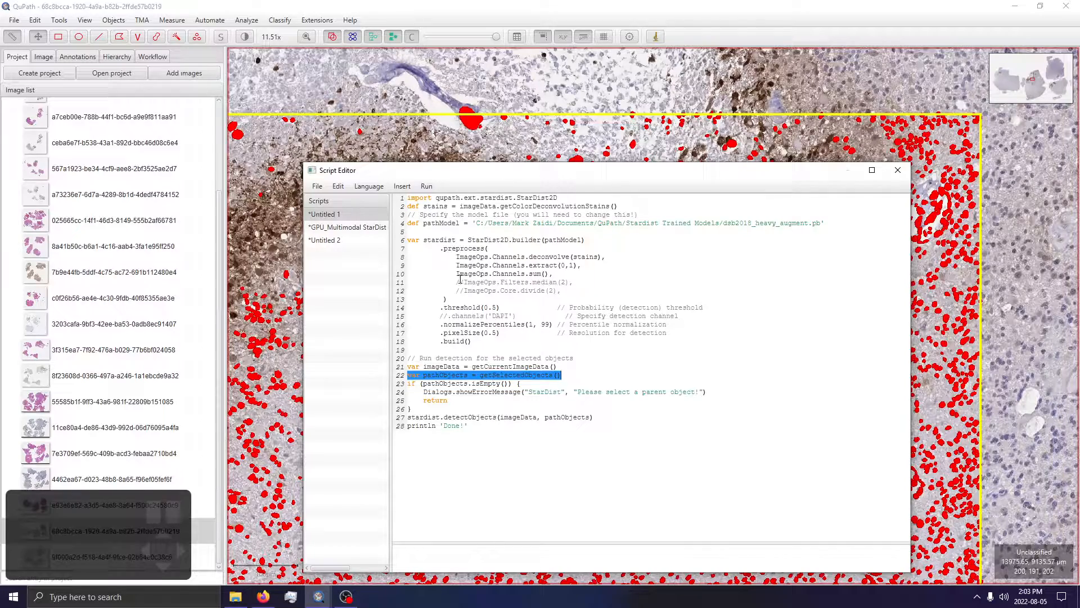
{"action": "left_click_drag", "start_coordinate": [566, 171], "coordinate": [802, 163]}
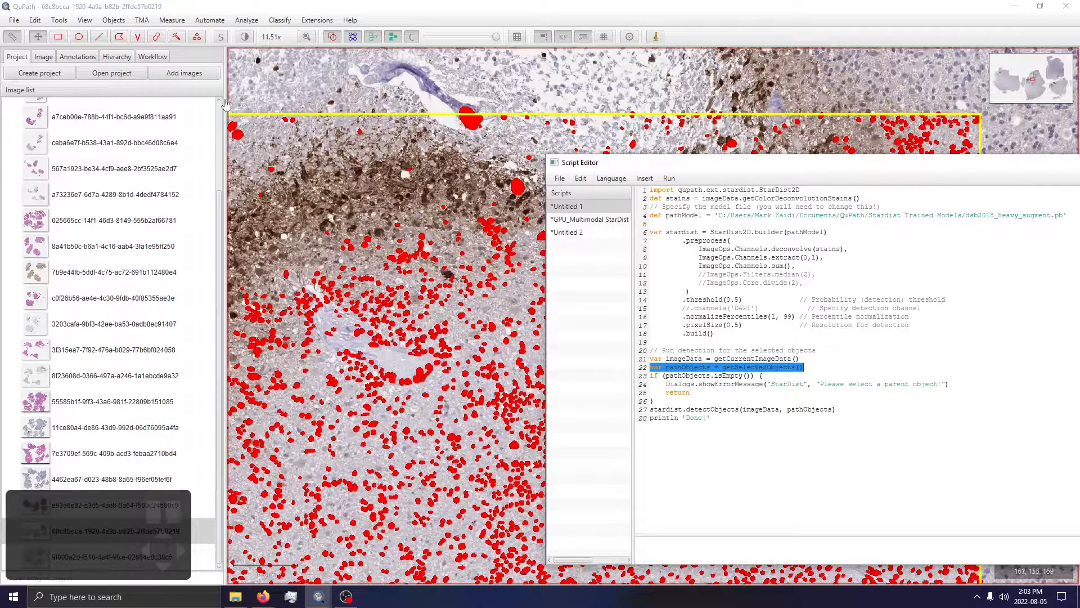
{"action": "left_click", "coordinate": [123, 23]}
{"action": "left_click", "coordinate": [123, 23]}
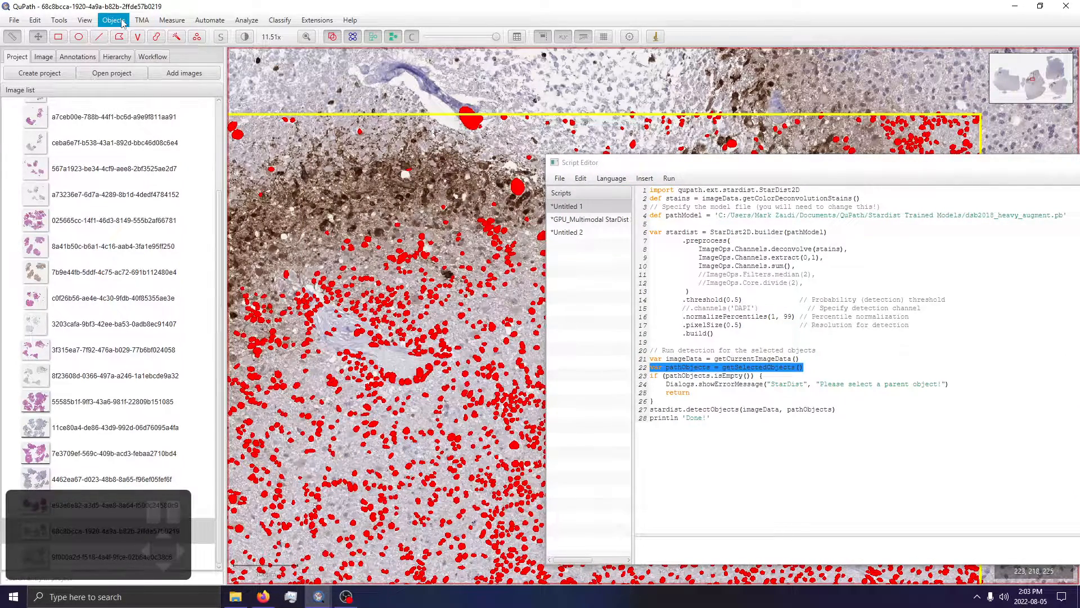
{"action": "left_click", "coordinate": [123, 23]}
{"action": "left_click", "coordinate": [123, 23]}
{"action": "left_click", "coordinate": [669, 178]}
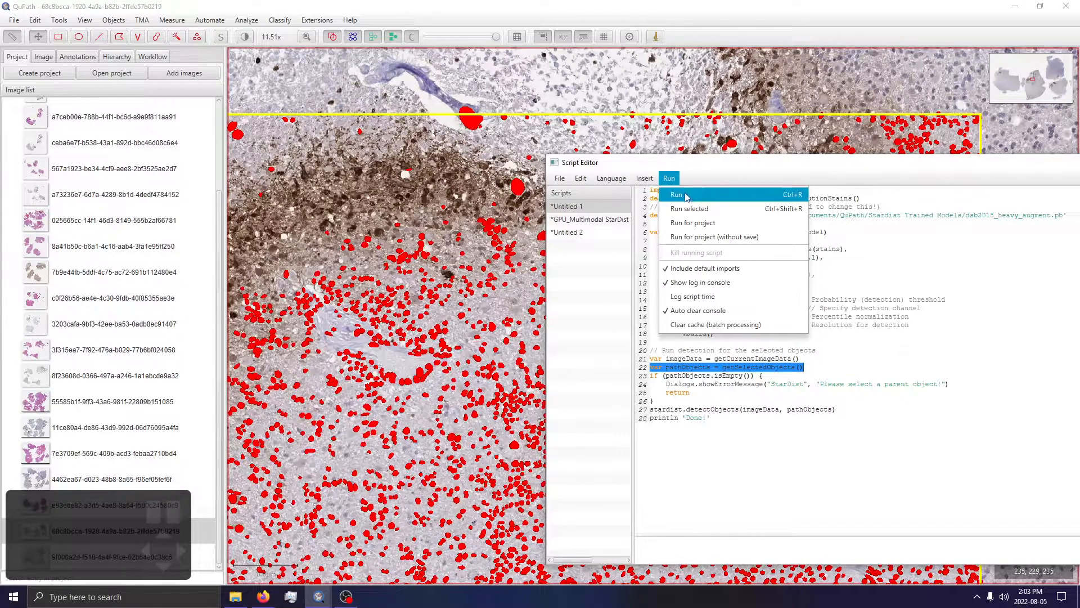
{"action": "left_click", "coordinate": [667, 190]}
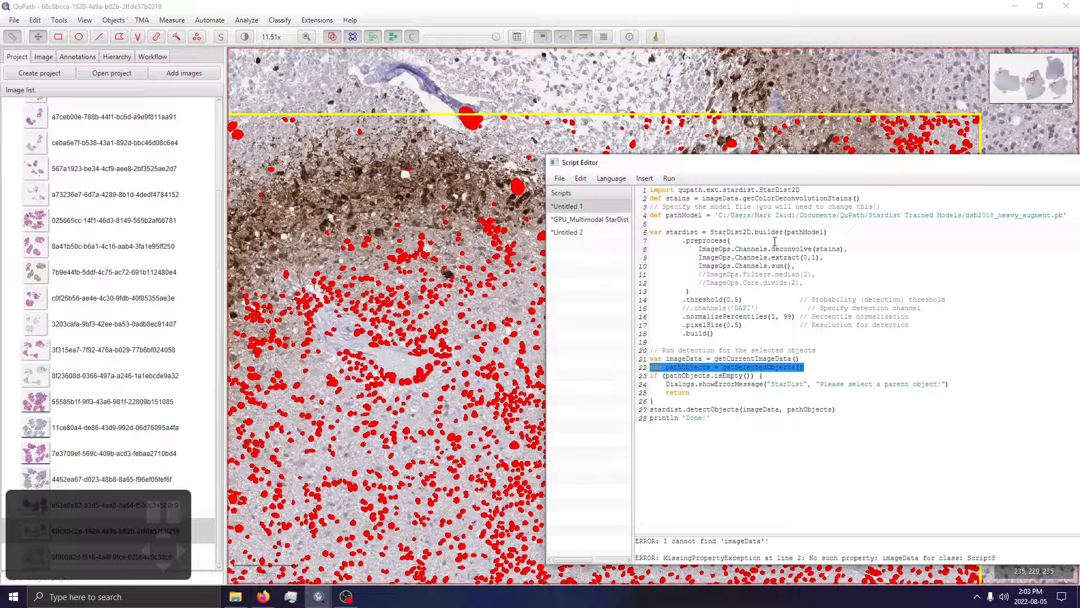
Step: Move the imageData = getCurrentImageData() line from the detection section to a new line directly above the stains definition
{"action": "double_click", "coordinate": [695, 359]}
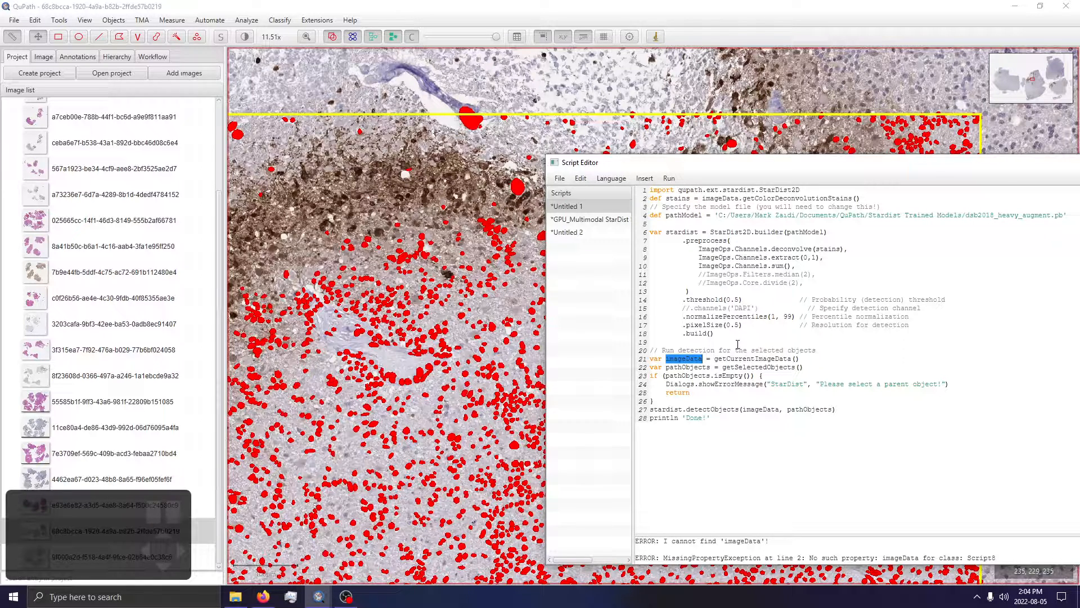
{"action": "left_click_drag", "start_coordinate": [728, 345], "coordinate": [889, 293]}
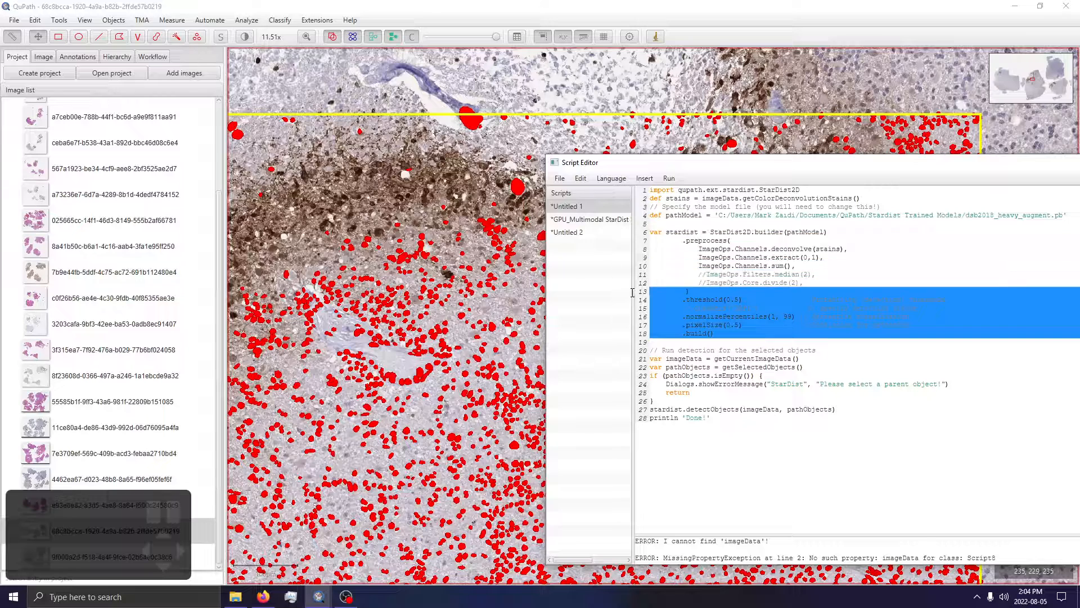
{"action": "left_click", "coordinate": [769, 335]}
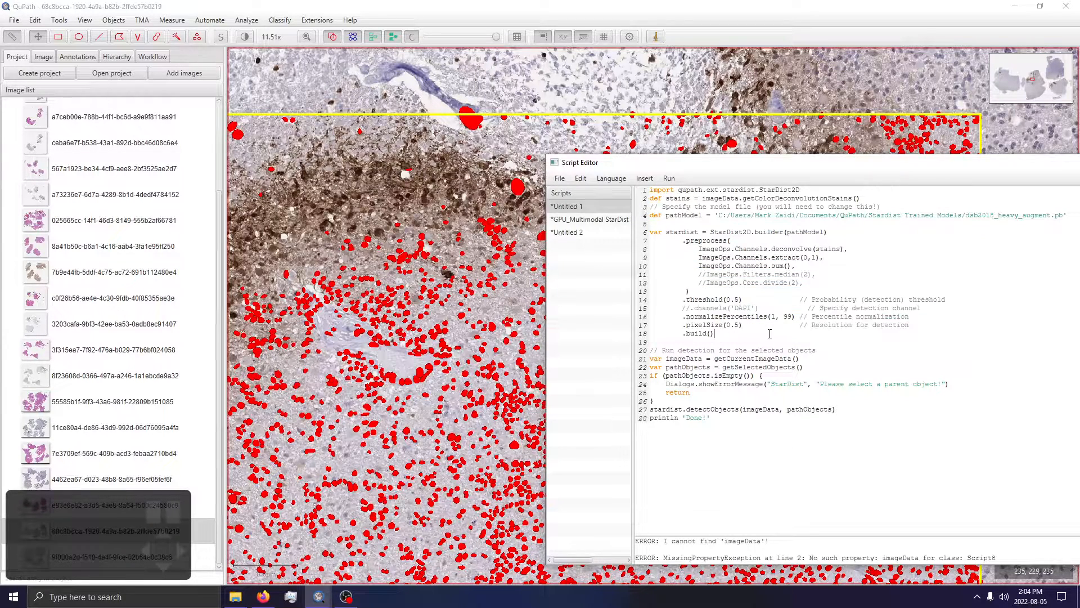
{"action": "triple_click", "coordinate": [721, 201]}
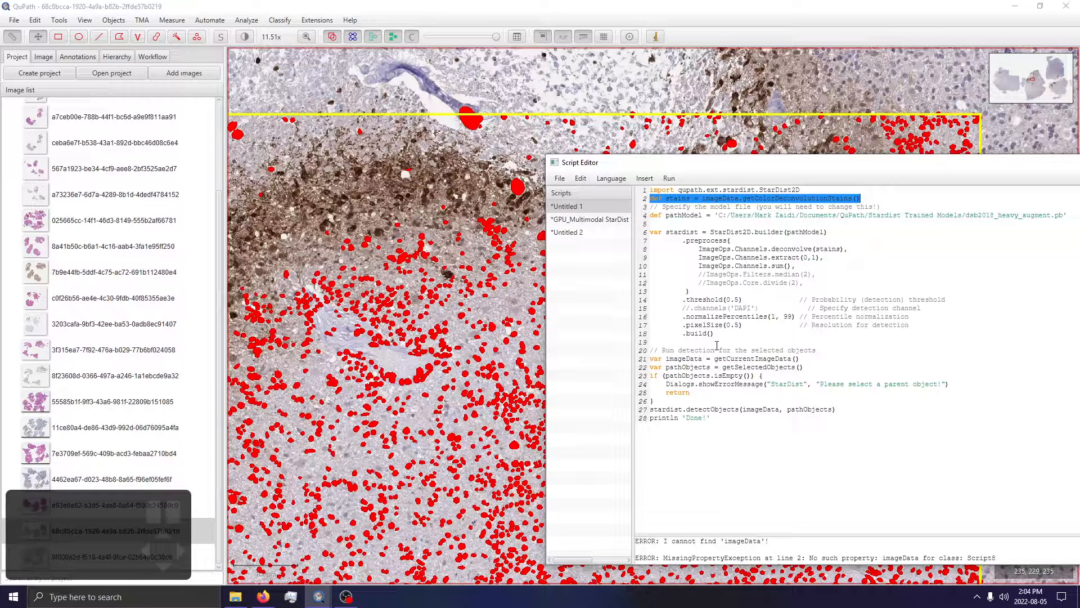
{"action": "triple_click", "coordinate": [751, 358]}
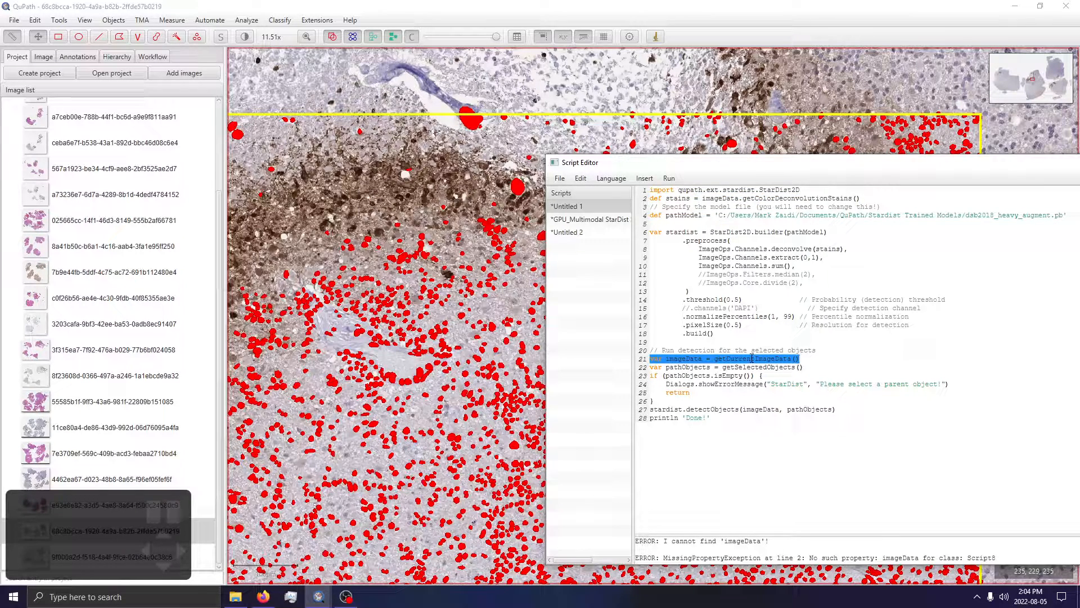
{"action": "key", "text": "ctrl+x"}
{"action": "left_click", "coordinate": [825, 192]}
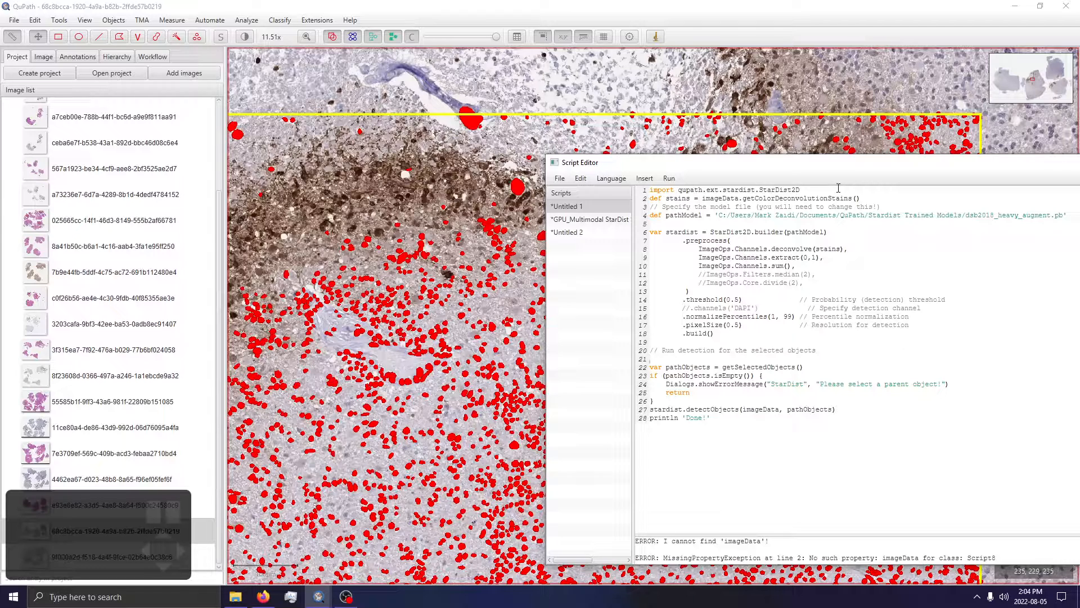
{"action": "key", "text": "Return"}
{"action": "key", "text": "ctrl+v"}
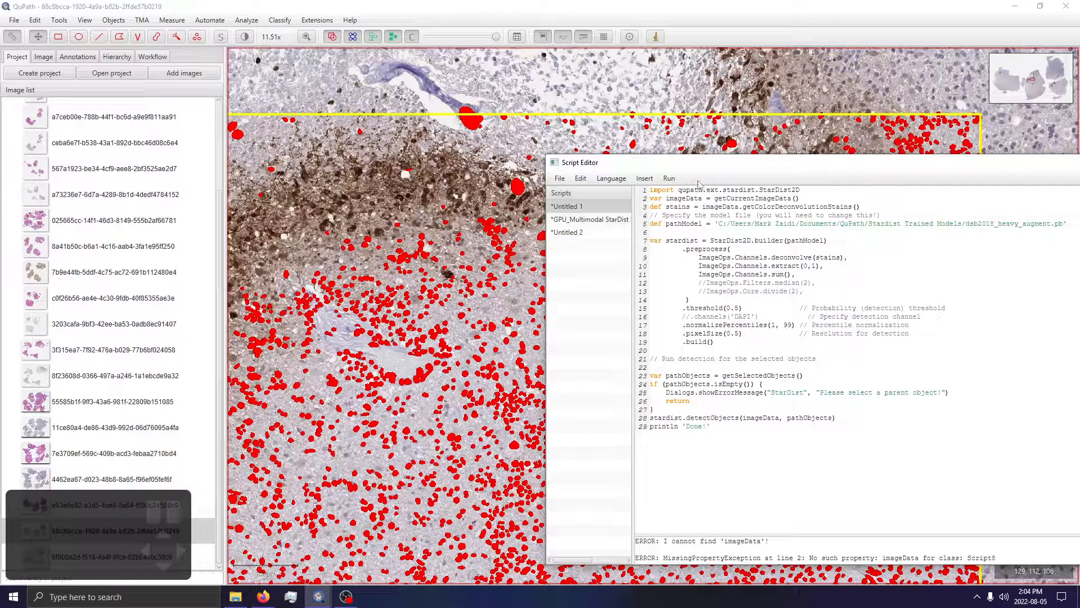
Step: Rerun the Untitled 1 script and move the script editor lower to inspect the detections in the annotation
{"action": "left_click", "coordinate": [669, 178]}
{"action": "left_click", "coordinate": [679, 193]}
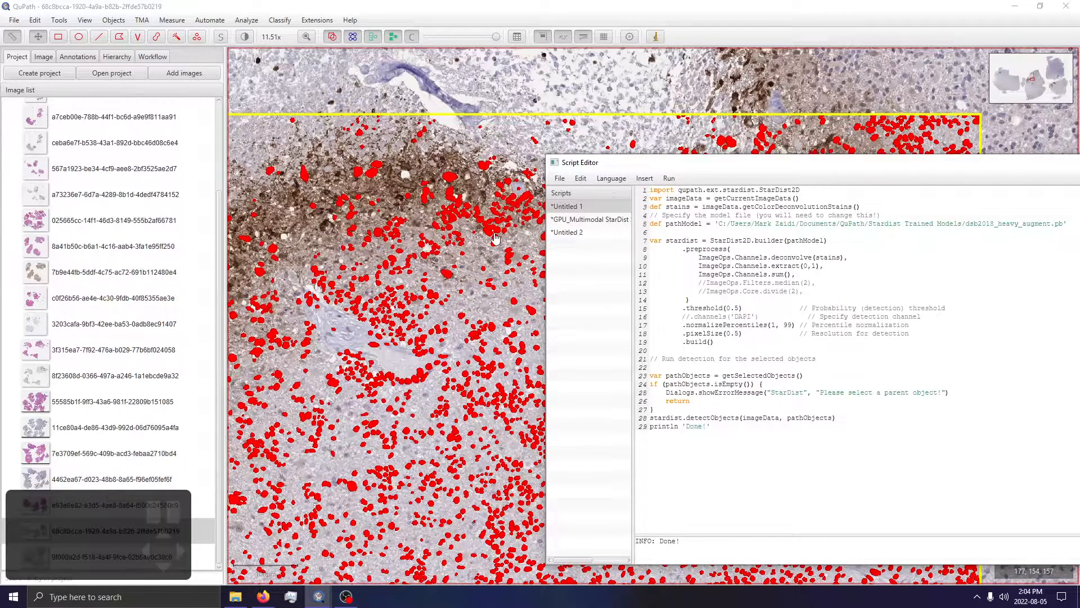
{"action": "left_click_drag", "start_coordinate": [901, 167], "coordinate": [847, 206]}
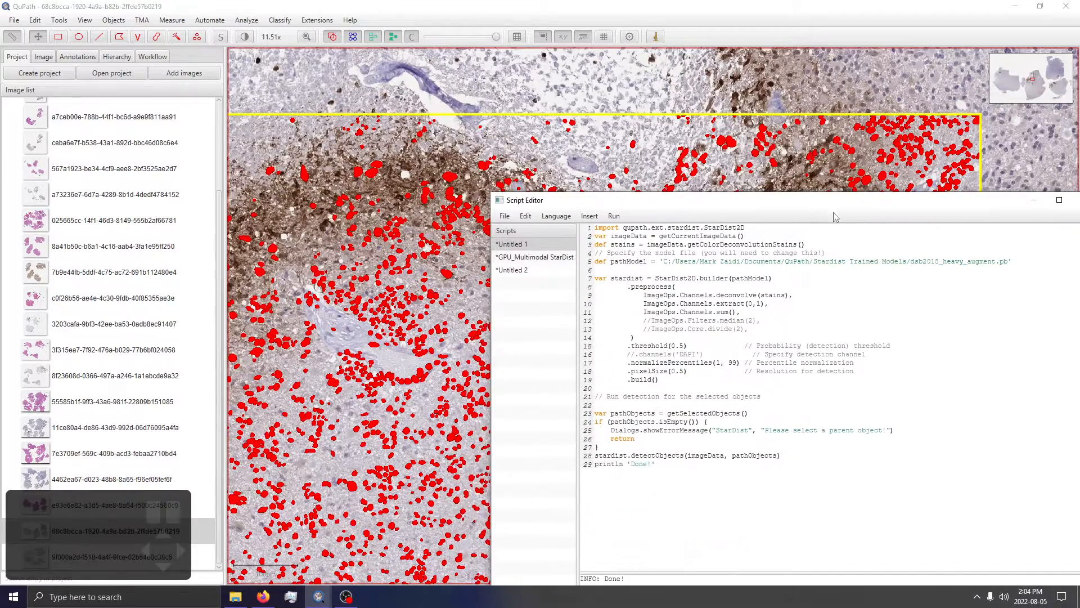
Step: Run the GPU_Multimodal StarDist script and move the script editor lower to inspect its detections in the annotated region
{"action": "left_click", "coordinate": [560, 260]}
{"action": "left_click", "coordinate": [625, 220]}
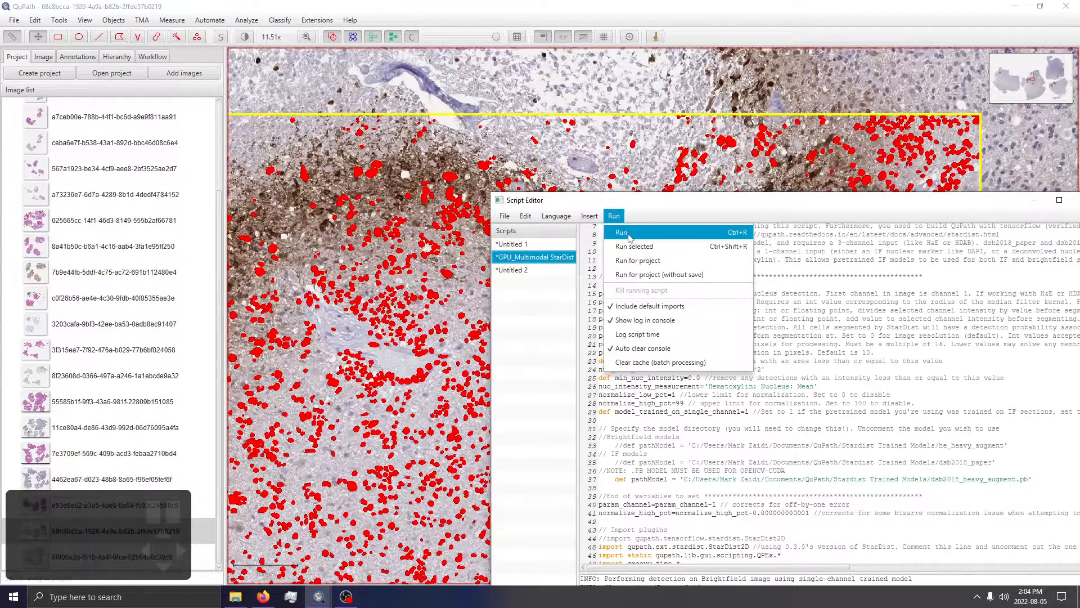
{"action": "left_click", "coordinate": [626, 232]}
{"action": "left_click_drag", "start_coordinate": [711, 207], "coordinate": [825, 348]}
{"action": "left_click_drag", "start_coordinate": [828, 263], "coordinate": [667, 191]}
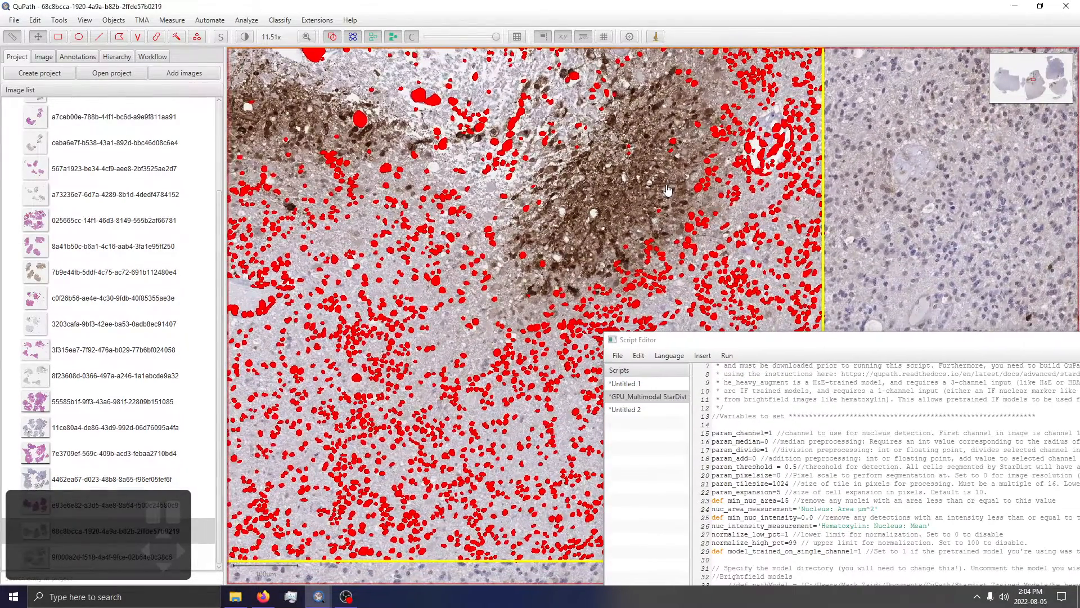
Step: Rerun the Untitled 1 script and inspect its detections around the dark brown DAB-stained area for comparison
{"action": "left_click", "coordinate": [652, 385]}
{"action": "left_click", "coordinate": [727, 356]}
{"action": "left_click", "coordinate": [731, 369]}
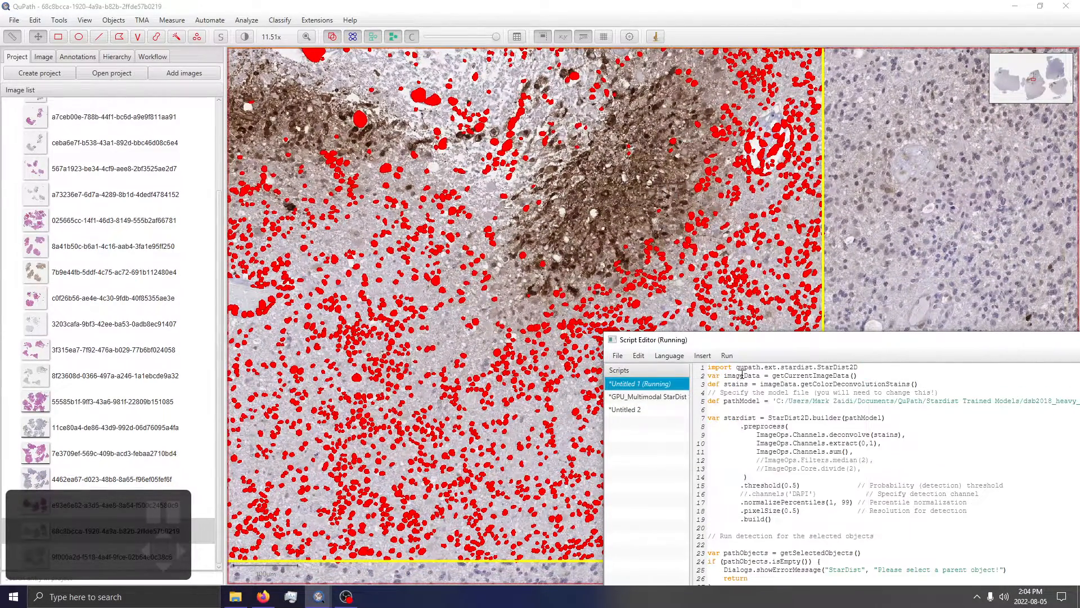
{"action": "scroll", "coordinate": [625, 219], "scroll_direction": "up", "scroll_amount": 2}
{"action": "scroll", "coordinate": [625, 219], "scroll_direction": "up", "scroll_amount": 1}
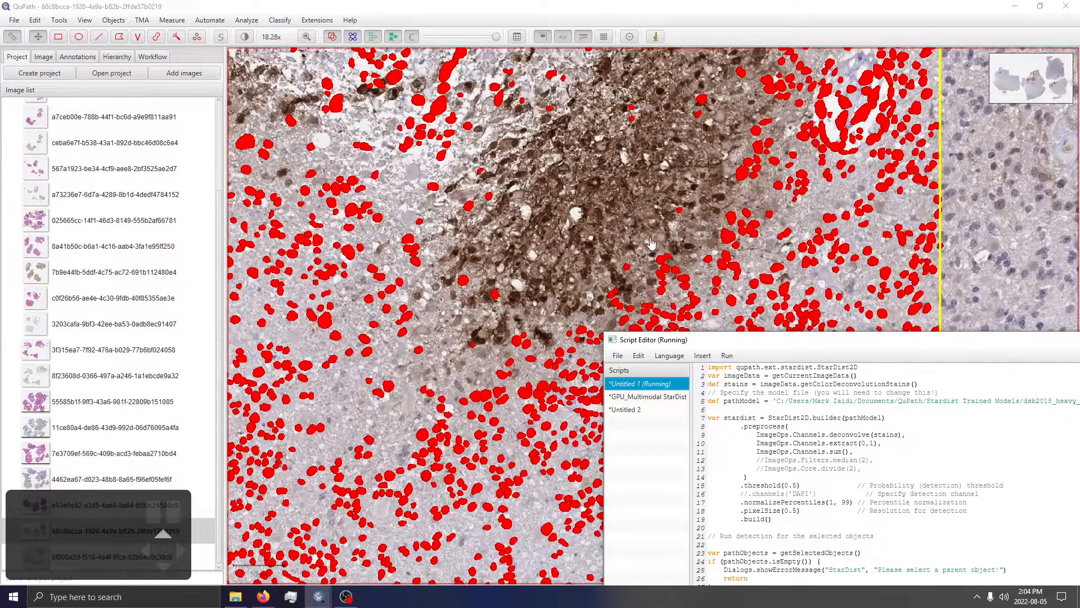
{"action": "scroll", "coordinate": [610, 316], "scroll_direction": "up", "scroll_amount": 2}
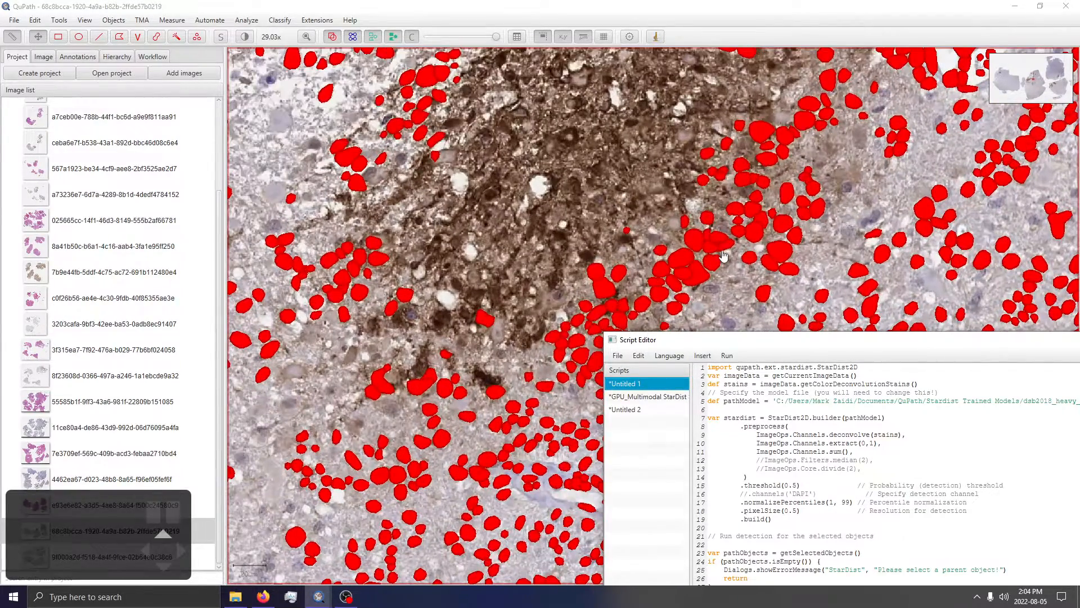
{"action": "scroll", "coordinate": [726, 248], "scroll_direction": "up", "scroll_amount": 1}
{"action": "left_click_drag", "start_coordinate": [674, 360], "coordinate": [566, 294]}
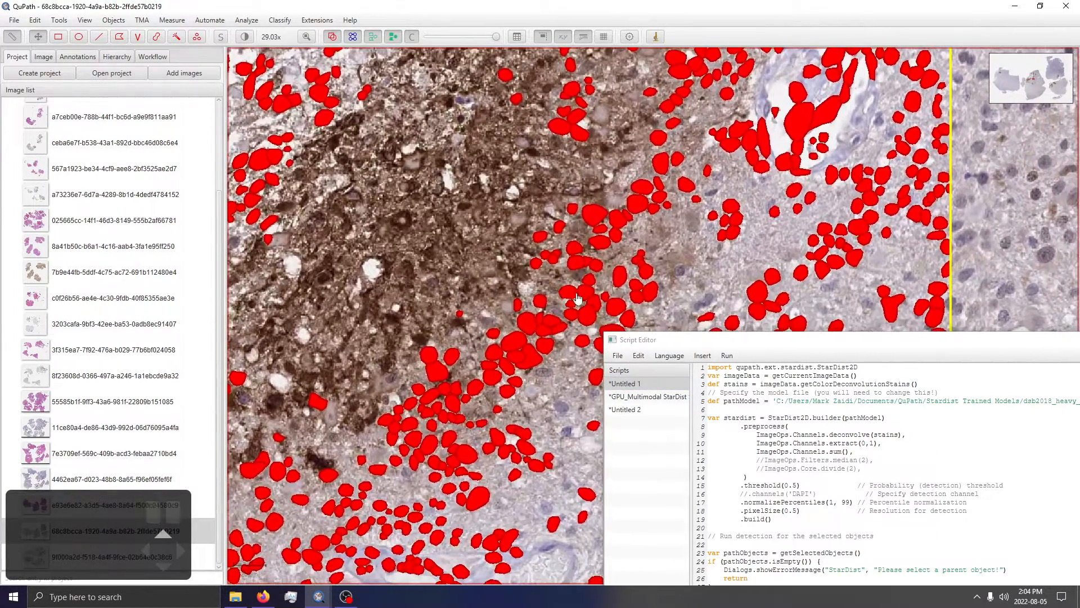
Step: Uncomment the ImageOps.Filters.median(2) and ImageOps.Core.divide(2) preprocessing lines in the Untitled 1 script
{"action": "left_click_drag", "start_coordinate": [893, 344], "coordinate": [756, 266]}
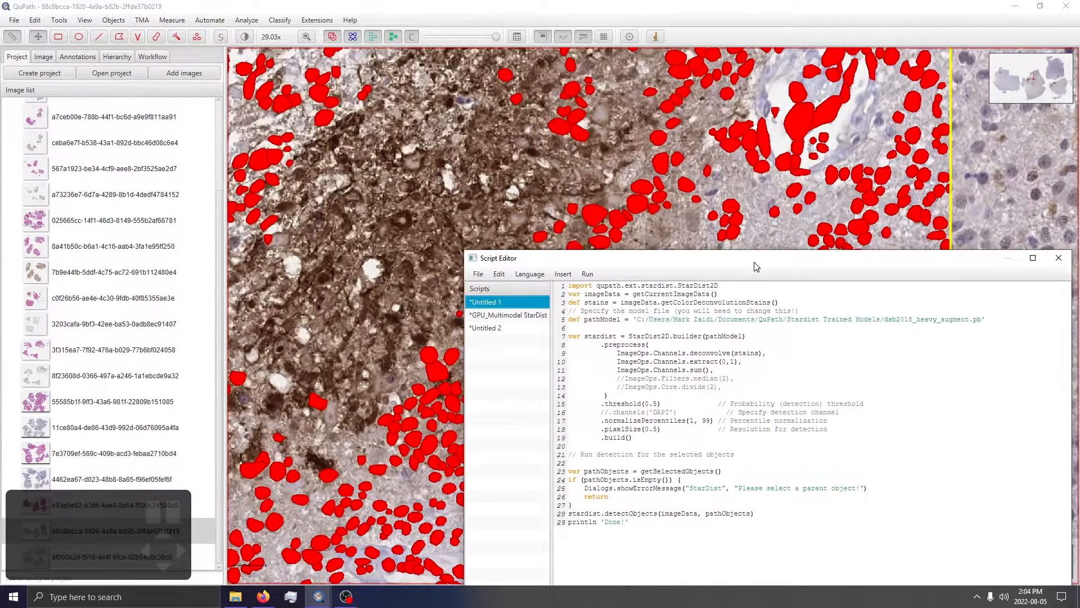
{"action": "left_click", "coordinate": [624, 379]}
{"action": "key", "text": "BackSpace"}
{"action": "key", "text": "BackSpace"}
{"action": "key", "text": "Down"}
{"action": "key", "text": "Delete"}
{"action": "key", "text": "Delete"}
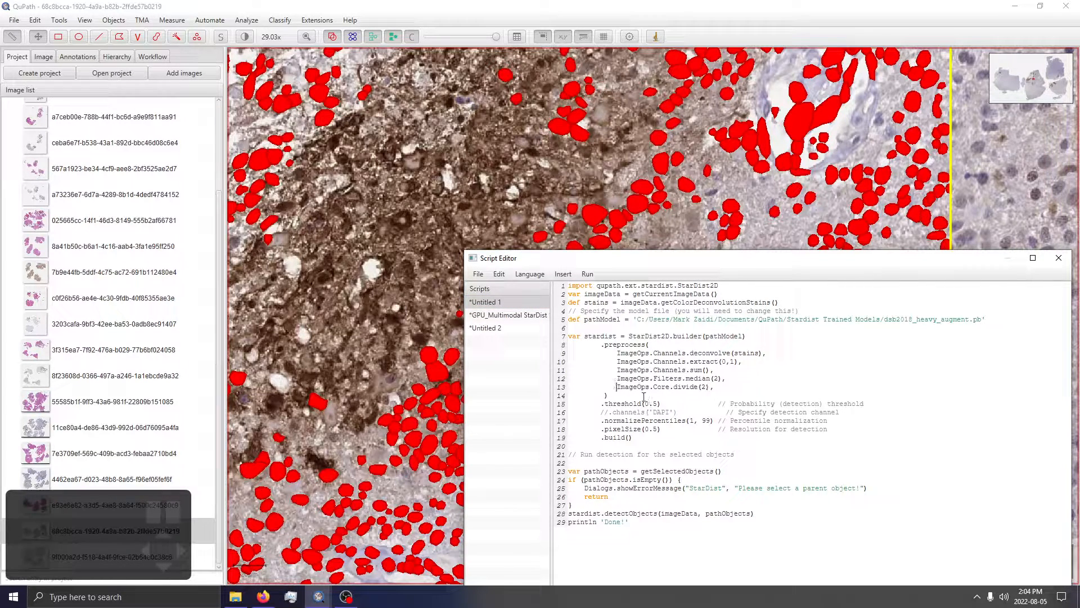
Step: Run the modified Untitled 1 script and move the script editor aside to inspect detections inside the DAB-dense area
{"action": "left_click", "coordinate": [588, 274]}
{"action": "left_click", "coordinate": [598, 290]}
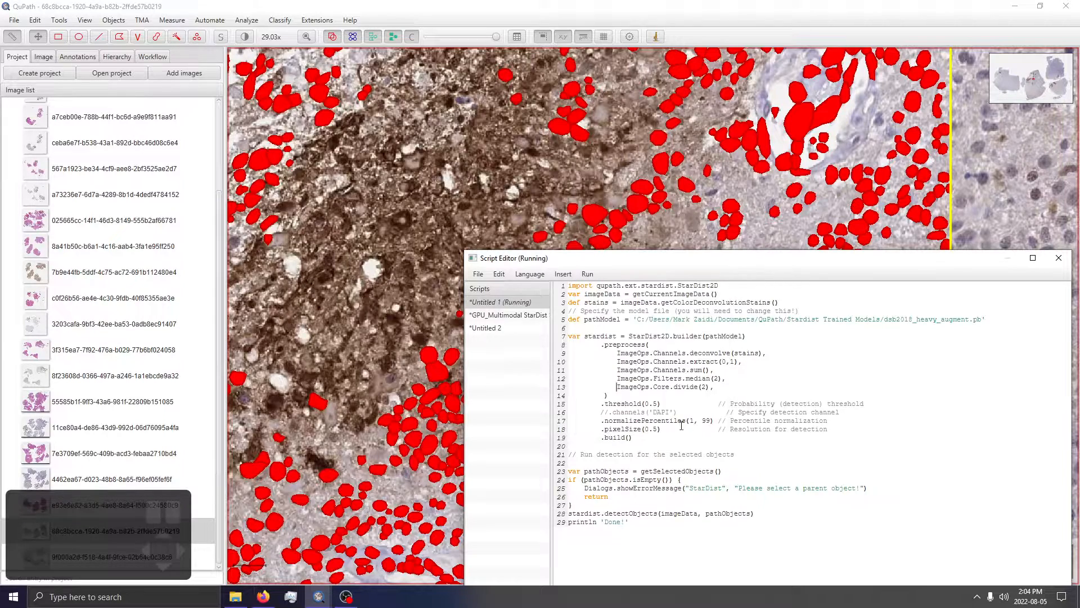
{"action": "left_click_drag", "start_coordinate": [617, 259], "coordinate": [799, 218]}
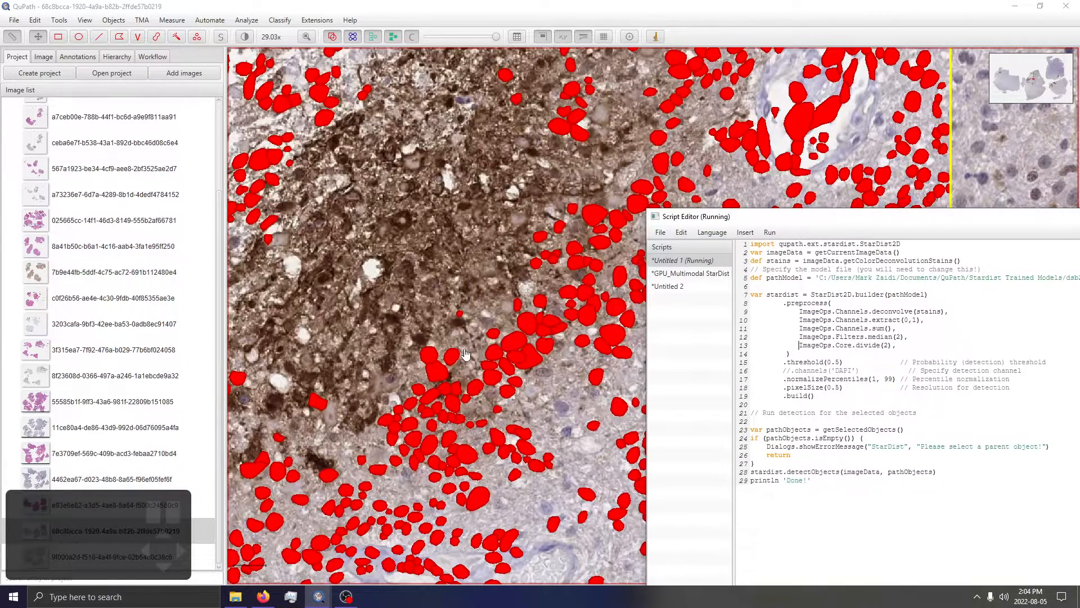
{"action": "left_click_drag", "start_coordinate": [541, 212], "coordinate": [570, 271]}
{"action": "left_click_drag", "start_coordinate": [495, 38], "coordinate": [529, 197]}
{"action": "scroll", "coordinate": [572, 298], "scroll_direction": "up", "scroll_amount": 5}
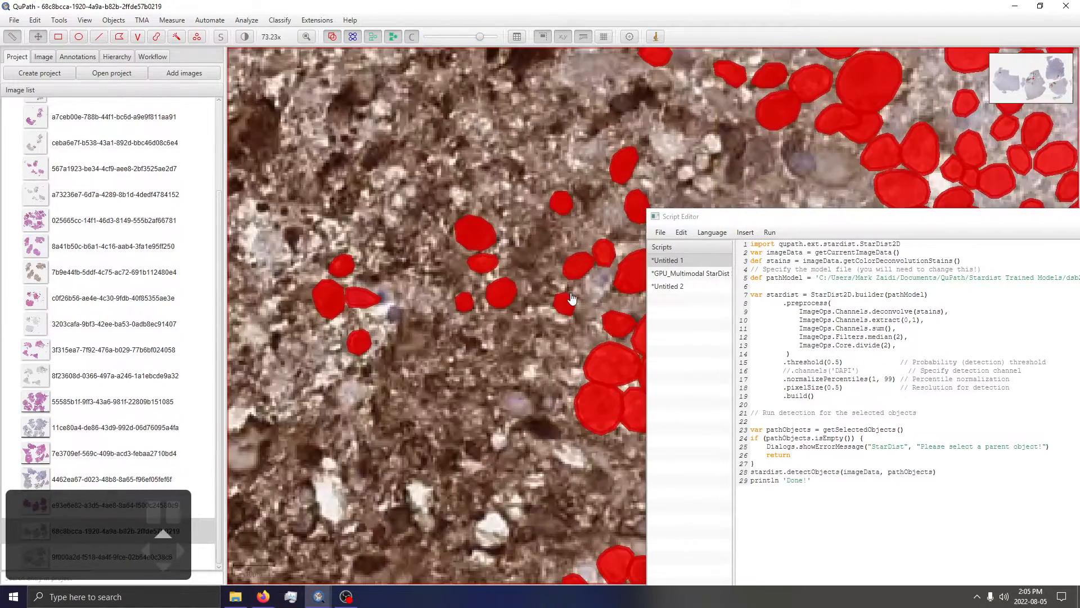
Step: Fade the detection overlay to fully transparent to expose the nuclei in the DAB-dense area
{"action": "left_click_drag", "start_coordinate": [477, 37], "coordinate": [575, 62]}
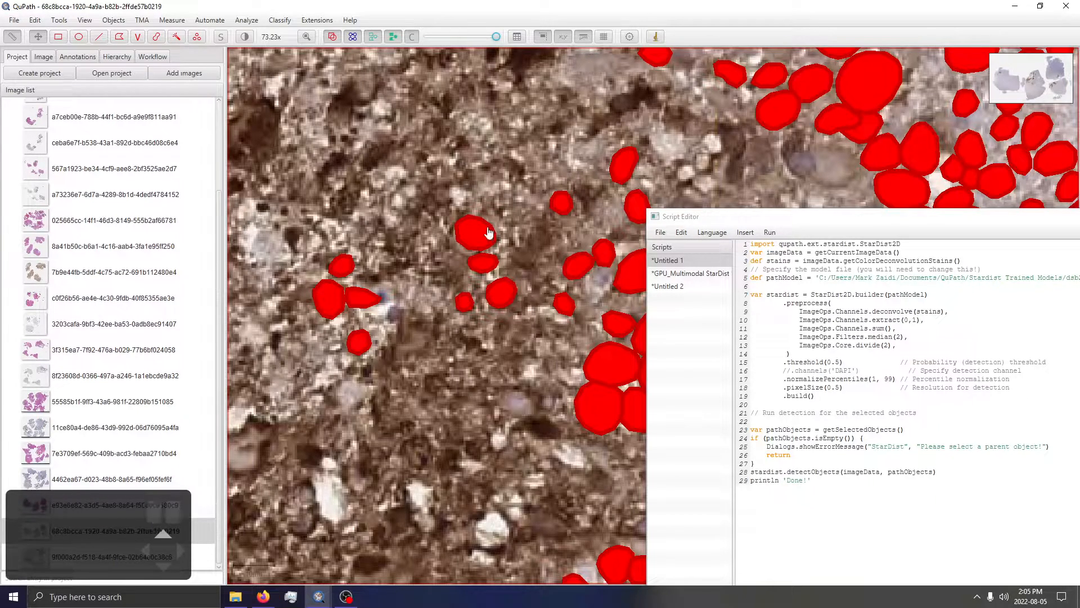
{"action": "scroll", "coordinate": [484, 228], "scroll_direction": "up", "scroll_amount": 3}
{"action": "left_click_drag", "start_coordinate": [495, 37], "coordinate": [396, 55]}
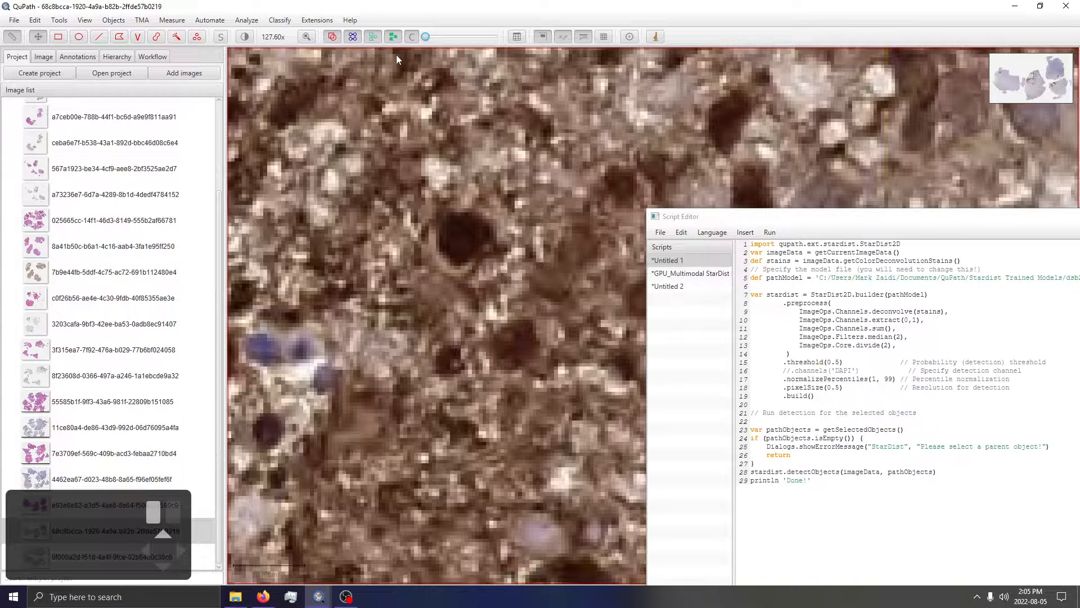
Step: Open the brightness and contrast settings and view the Hematoxylin channel followed by the DAB channel
{"action": "left_click", "coordinate": [245, 37]}
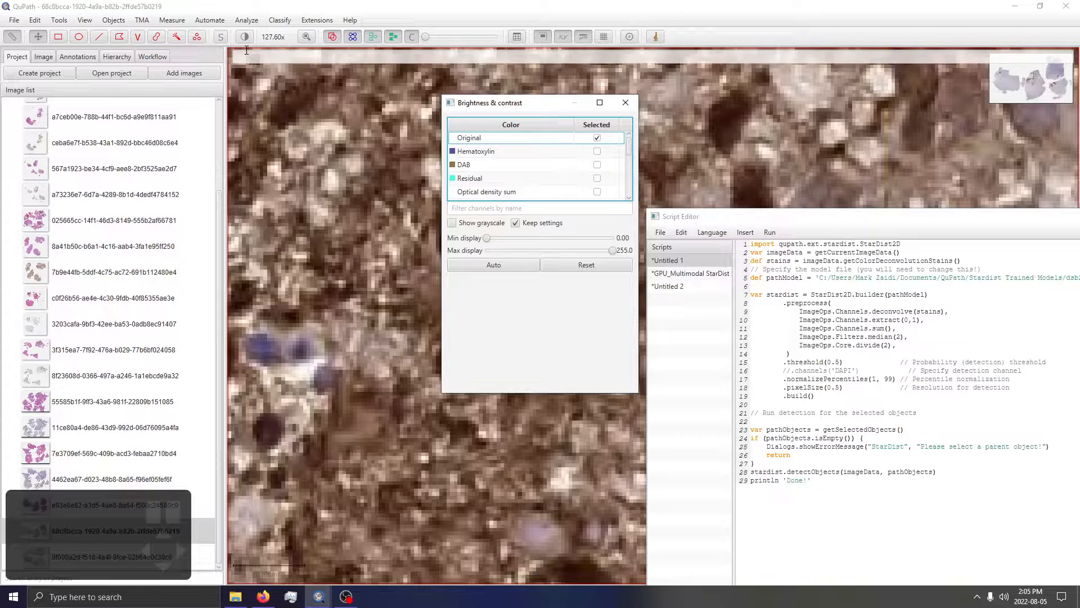
{"action": "left_click", "coordinate": [597, 151]}
{"action": "mouse_move", "coordinate": [535, 110]}
{"action": "left_mouse_down"}
{"action": "mouse_move", "coordinate": [945, 112]}
{"action": "mouse_move", "coordinate": [825, 149]}
{"action": "left_mouse_up"}
{"action": "left_click", "coordinate": [888, 202]}
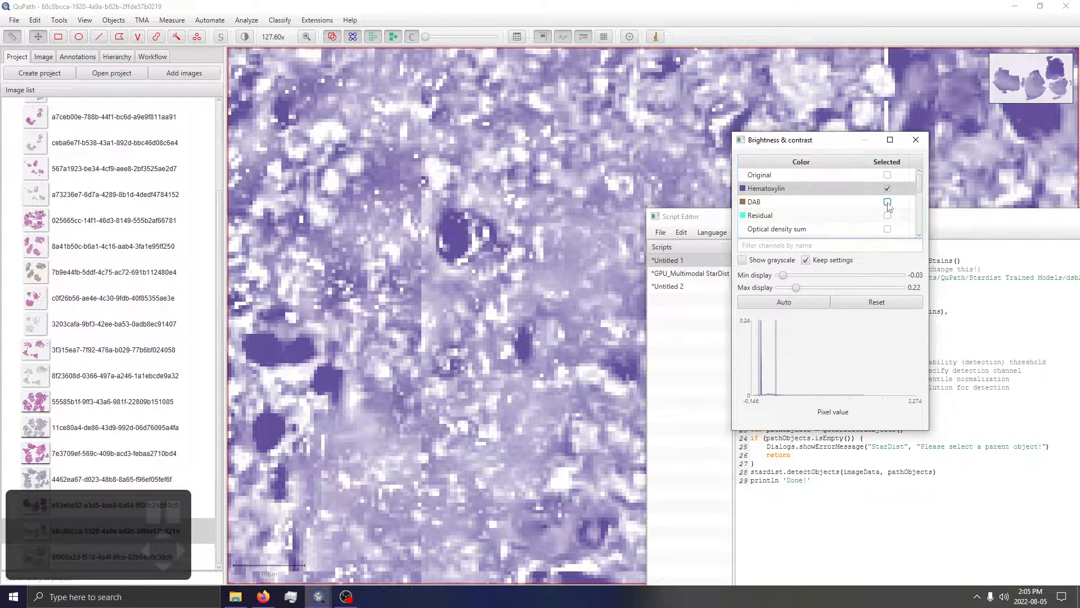
{"action": "scroll", "coordinate": [543, 227], "scroll_direction": "down", "scroll_amount": 5}
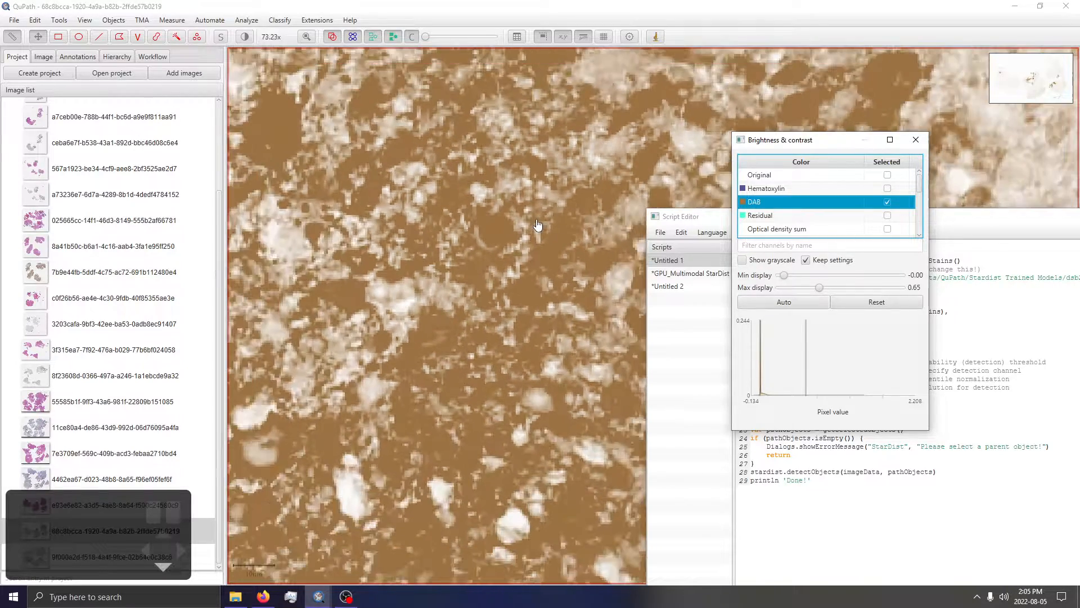
{"action": "scroll", "coordinate": [544, 228], "scroll_direction": "down", "scroll_amount": 2}
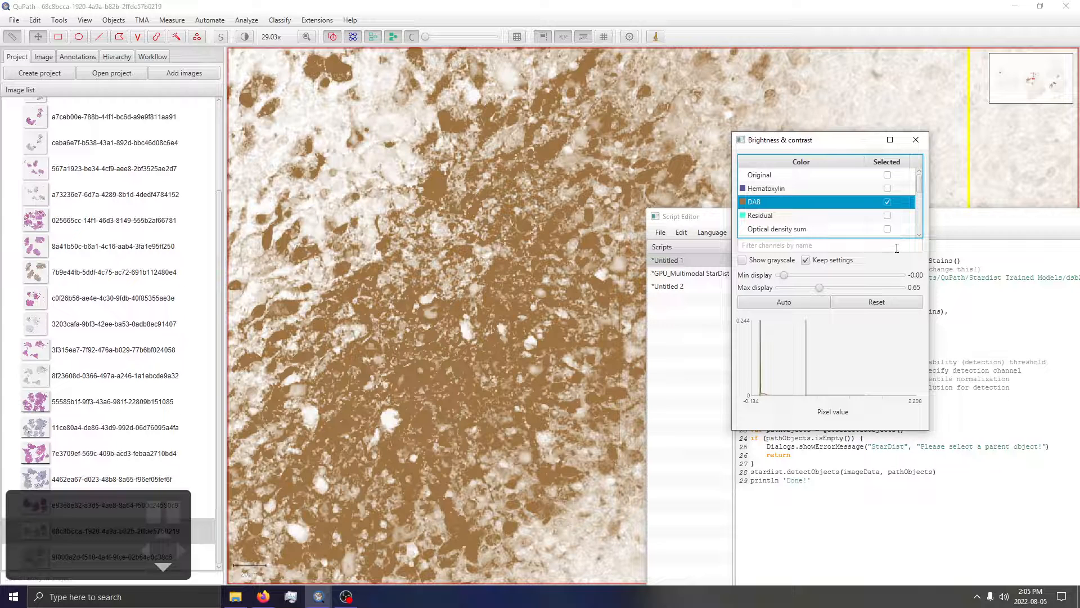
Step: Set the maximum display value to 1.37 for the DAB channel and 0.58 for the Hematoxylin channel
{"action": "left_click", "coordinate": [801, 306]}
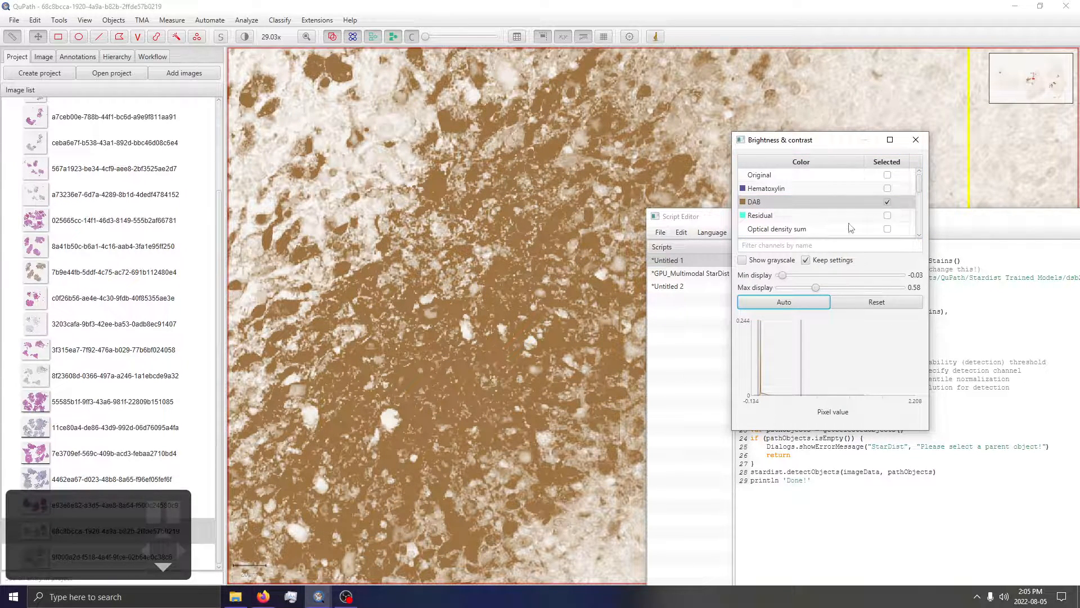
{"action": "mouse_move", "coordinate": [817, 289]}
{"action": "left_mouse_down"}
{"action": "mouse_move", "coordinate": [868, 288]}
{"action": "mouse_move", "coordinate": [800, 287]}
{"action": "mouse_move", "coordinate": [817, 289]}
{"action": "left_mouse_up"}
{"action": "left_click", "coordinate": [887, 189]}
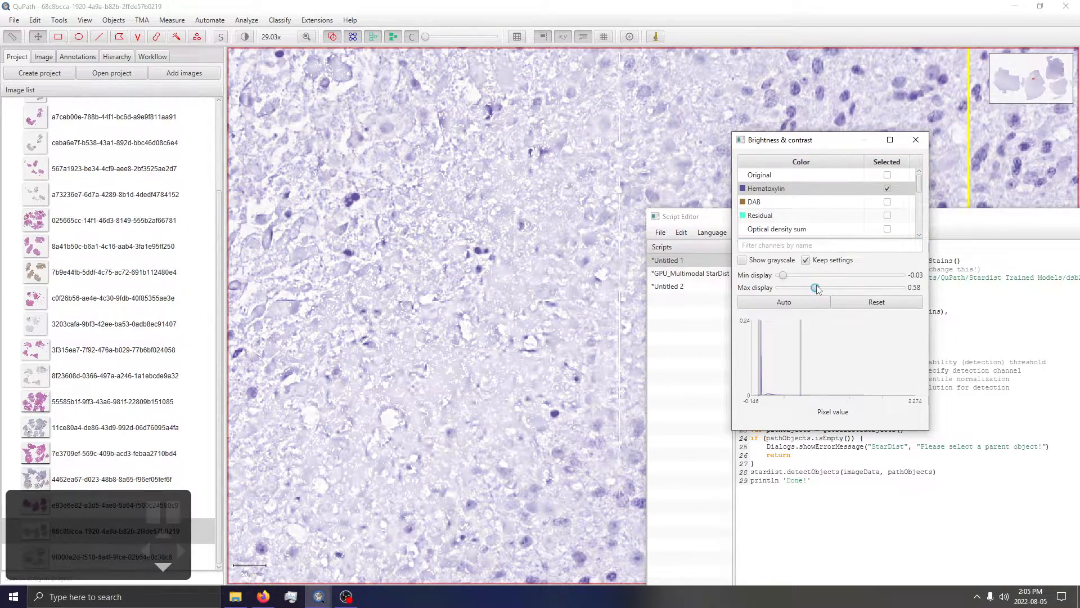
Step: Alternate between the original image and the Hematoxylin channel to compare how the nuclei appear
{"action": "left_click", "coordinate": [888, 176]}
{"action": "left_click", "coordinate": [887, 191]}
{"action": "left_click", "coordinate": [888, 176]}
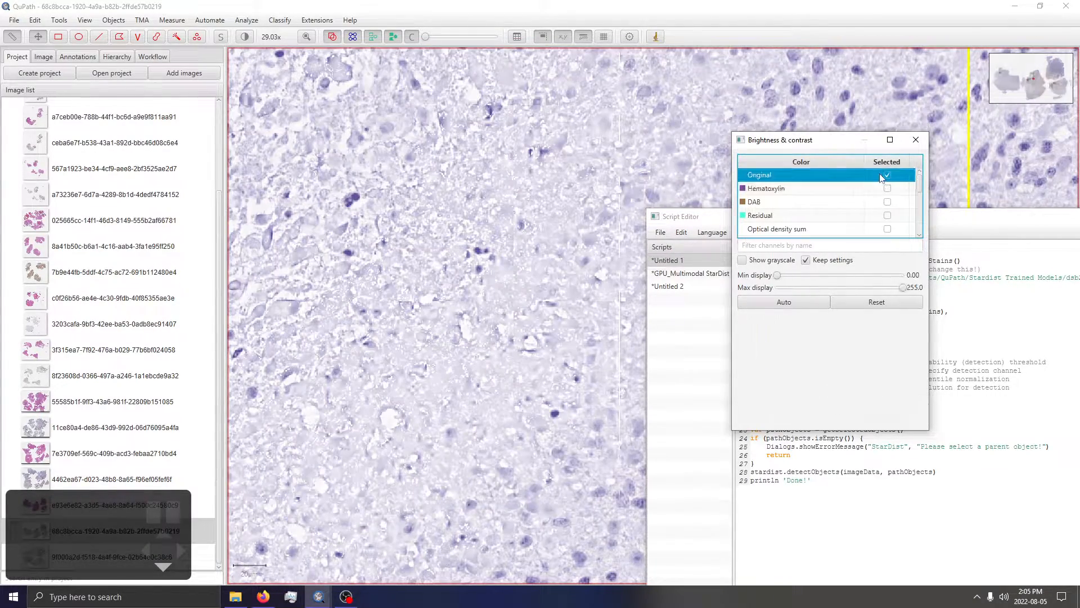
{"action": "left_click", "coordinate": [887, 189]}
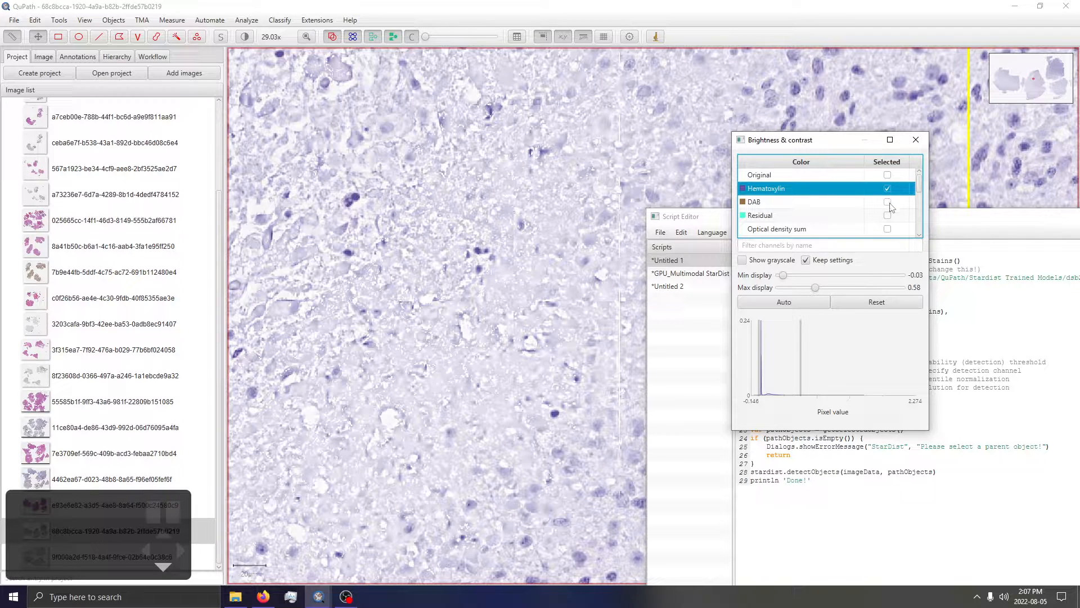
Step: Display the optical density sum with automatic contrast and examine the nuclei within the DAB-dense part of the annotation
{"action": "left_click", "coordinate": [888, 229]}
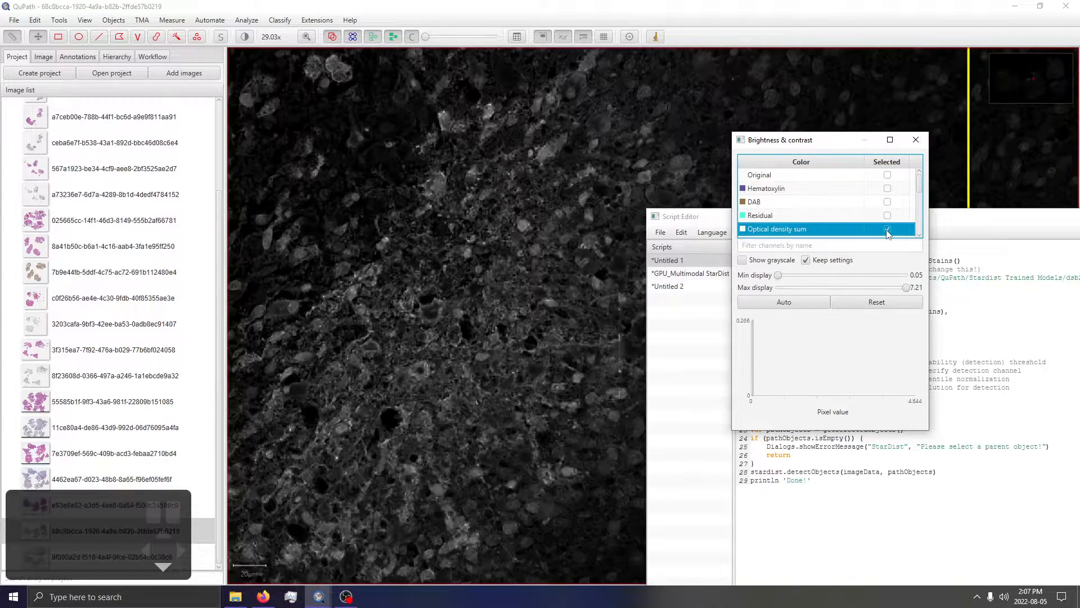
{"action": "left_click", "coordinate": [798, 302]}
{"action": "scroll", "coordinate": [534, 250], "scroll_direction": "down", "scroll_amount": 5}
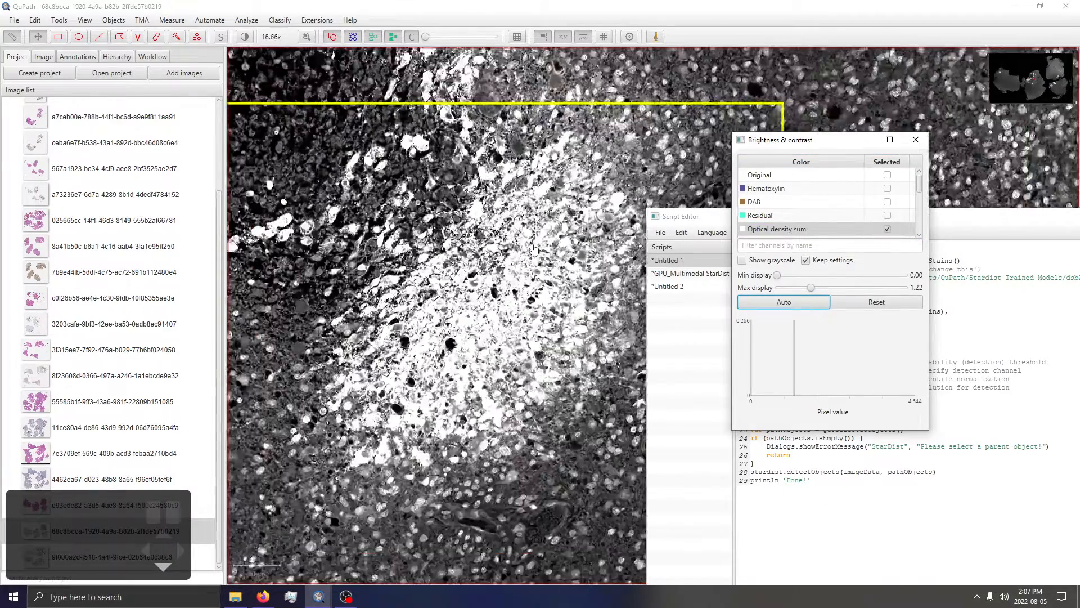
{"action": "scroll", "coordinate": [535, 249], "scroll_direction": "down", "scroll_amount": 3}
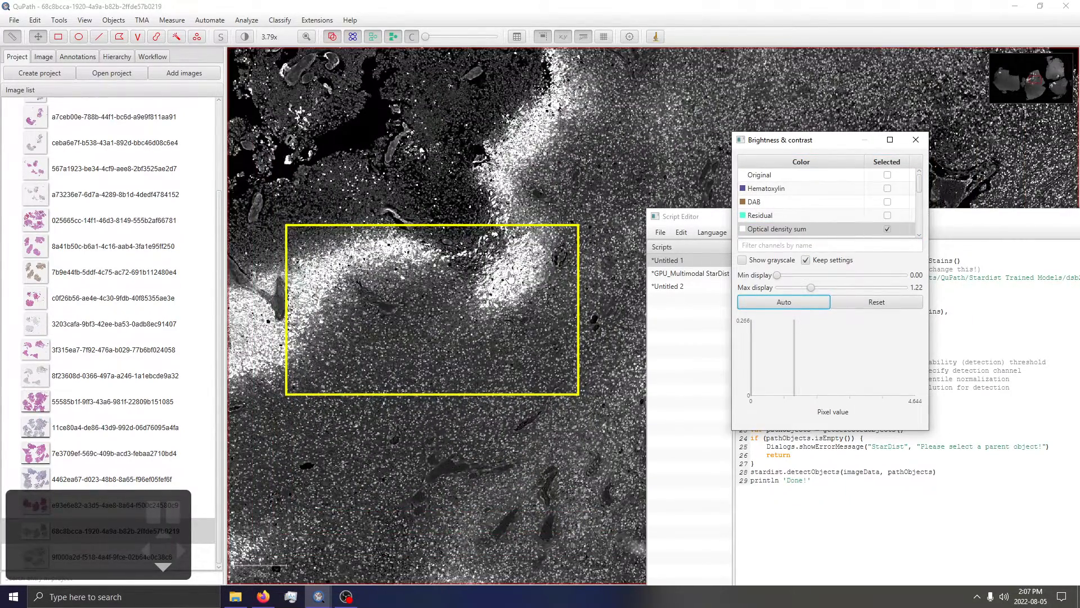
{"action": "left_click_drag", "start_coordinate": [408, 262], "coordinate": [477, 298]}
{"action": "scroll", "coordinate": [477, 298], "scroll_direction": "up", "scroll_amount": 6}
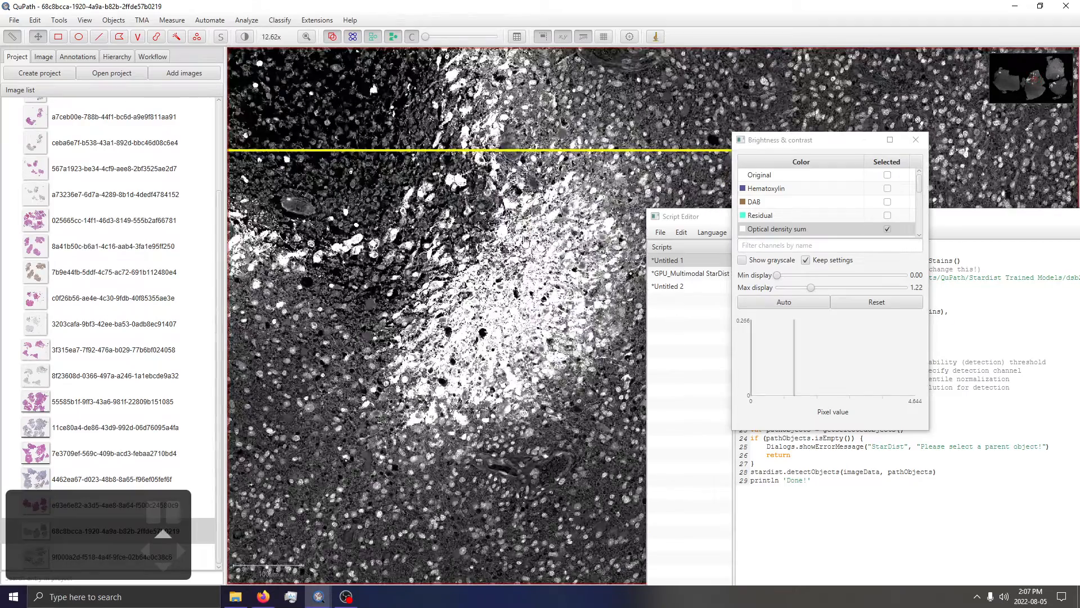
{"action": "scroll", "coordinate": [529, 283], "scroll_direction": "up", "scroll_amount": 3}
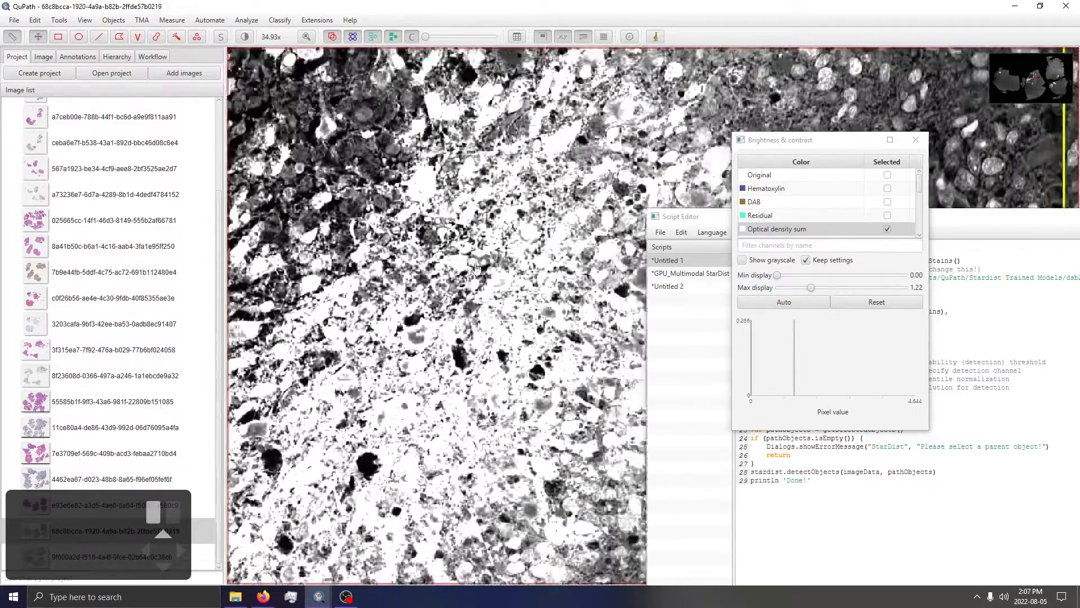
{"action": "left_click_drag", "start_coordinate": [476, 269], "coordinate": [432, 324]}
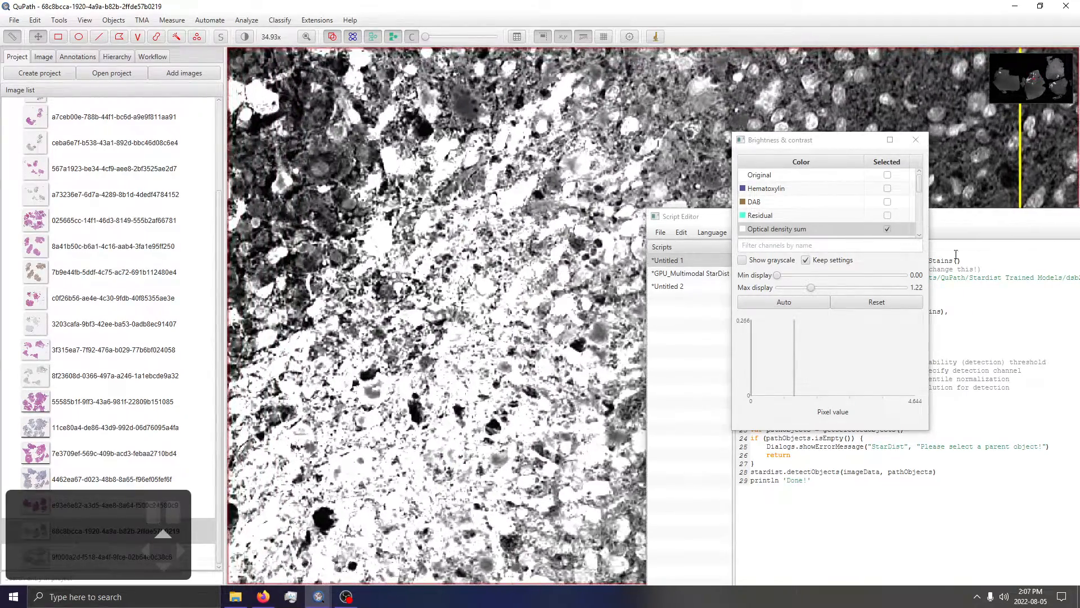
Step: View the DAB and Hematoxylin channels again, restore the original image display, and return to the Untitled 1 script
{"action": "left_click", "coordinate": [887, 202]}
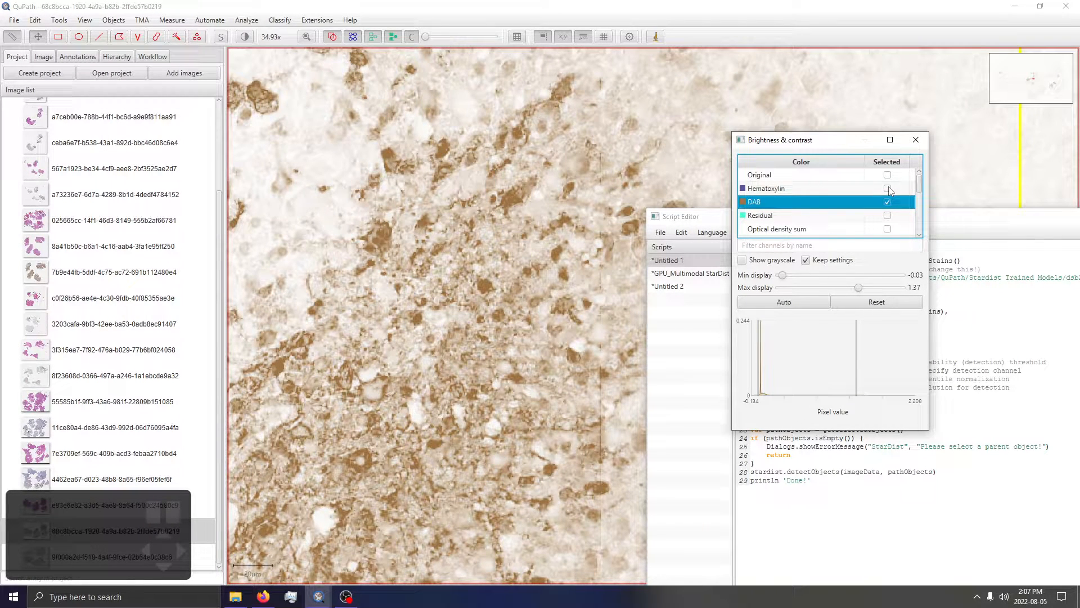
{"action": "left_click", "coordinate": [888, 188]}
{"action": "left_click", "coordinate": [888, 175]}
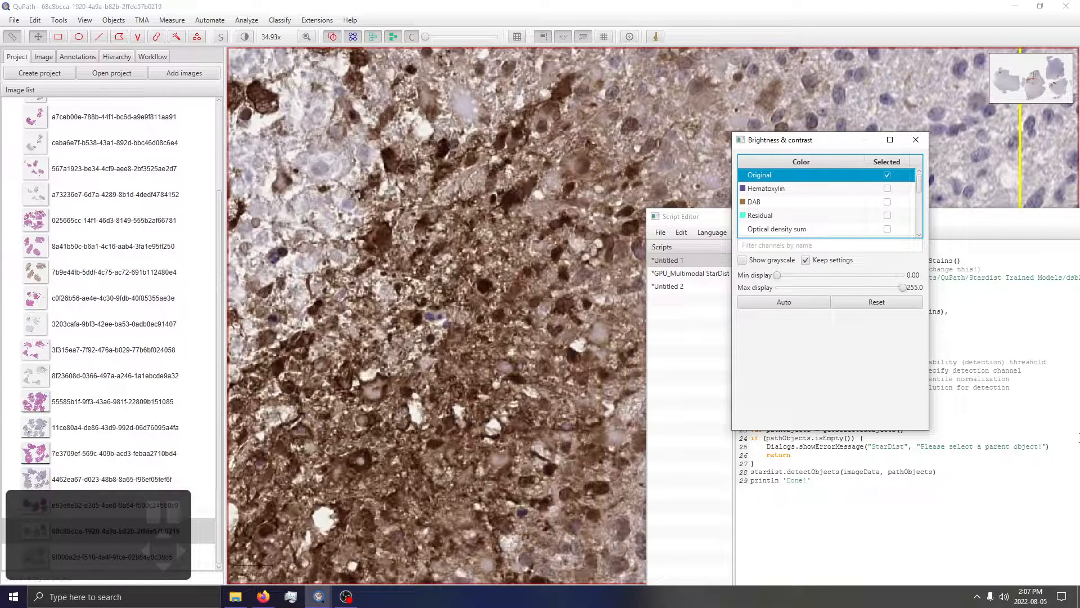
{"action": "left_click", "coordinate": [1013, 337]}
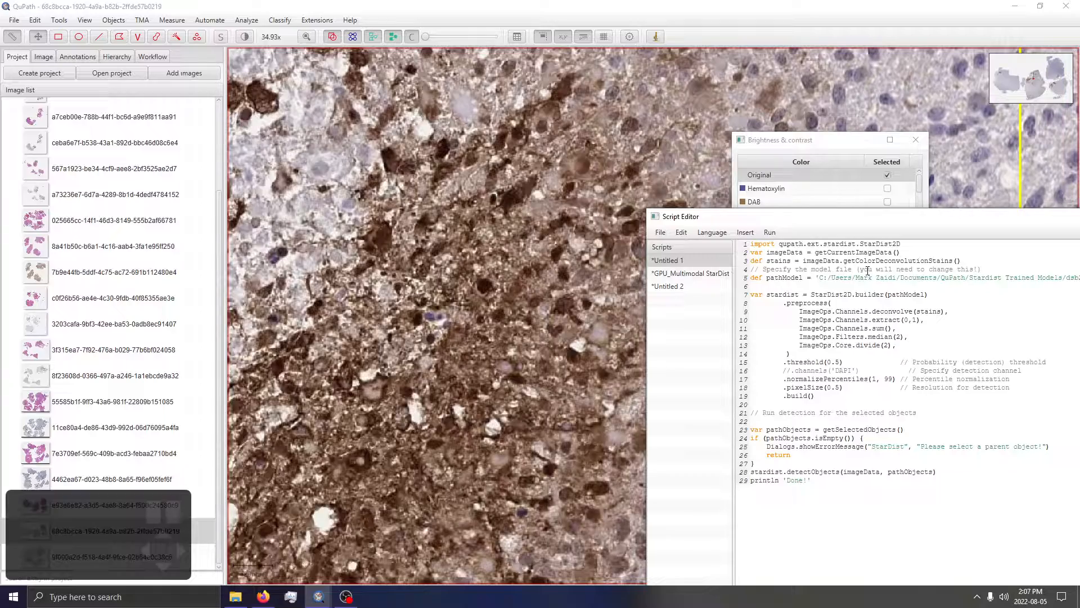
Step: Examine the annotated rectangle and the surrounding brown-stained tissue at low magnification
{"action": "scroll", "coordinate": [480, 236], "scroll_direction": "down", "scroll_amount": 2}
{"action": "scroll", "coordinate": [480, 236], "scroll_direction": "down", "scroll_amount": 10}
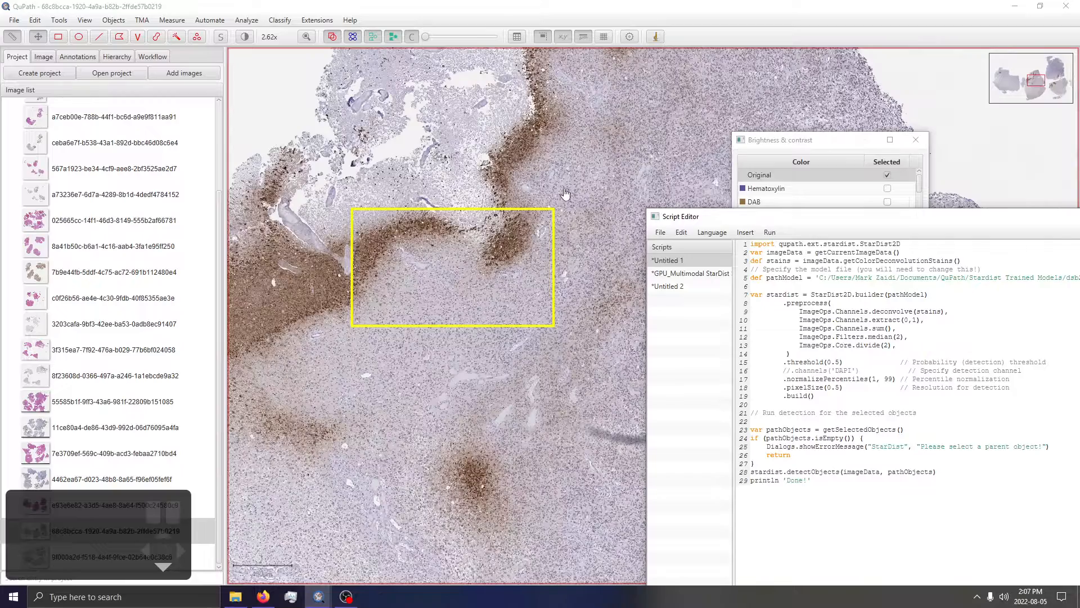
{"action": "scroll", "coordinate": [562, 180], "scroll_direction": "down", "scroll_amount": 3}
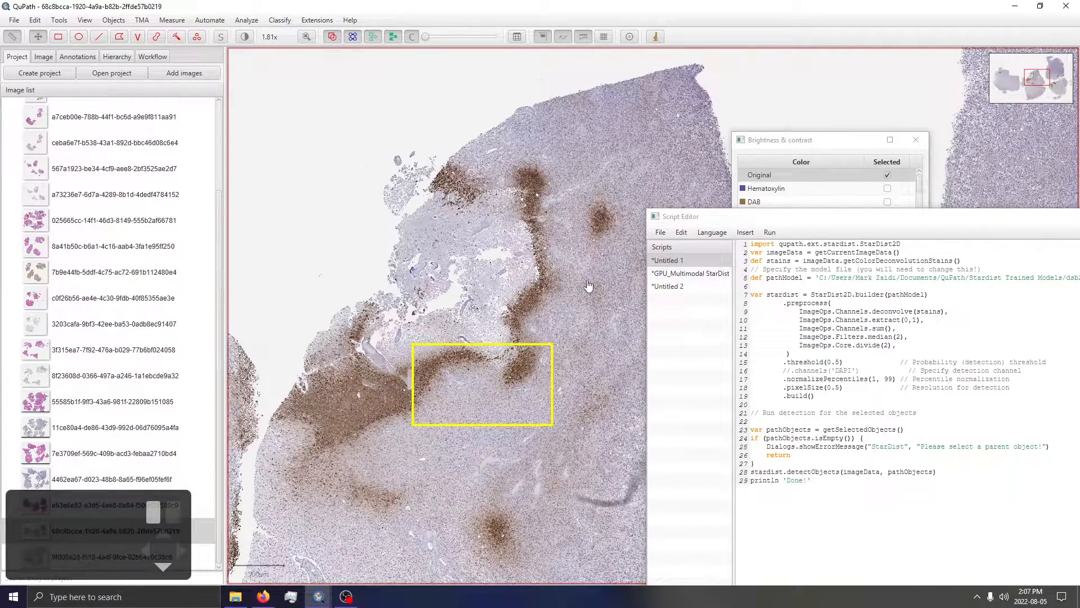
{"action": "left_click_drag", "start_coordinate": [589, 286], "coordinate": [617, 286]}
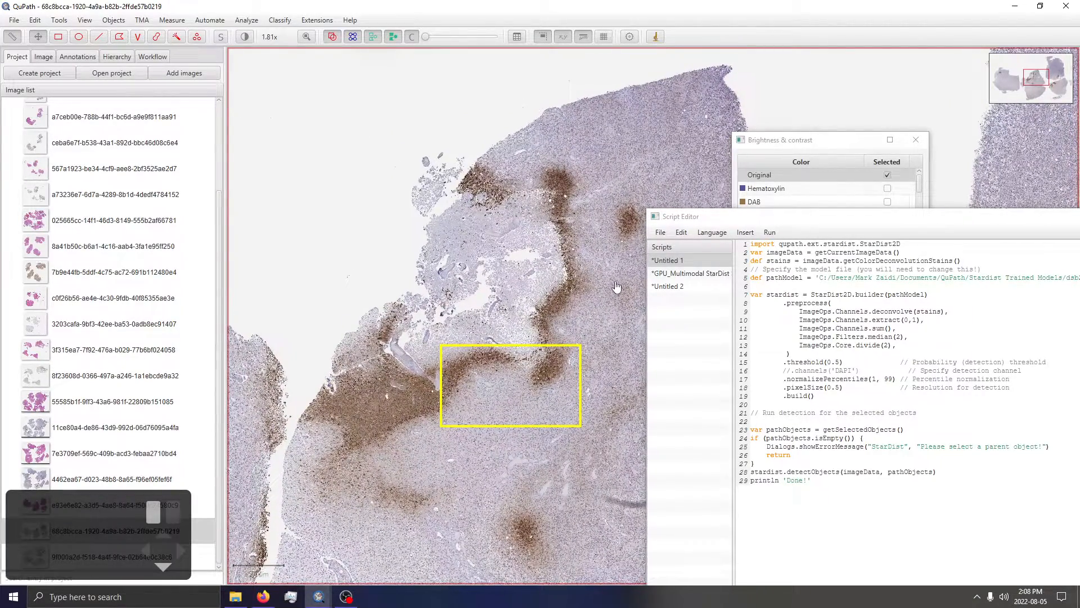
{"action": "left_click_drag", "start_coordinate": [617, 287], "coordinate": [611, 289]}
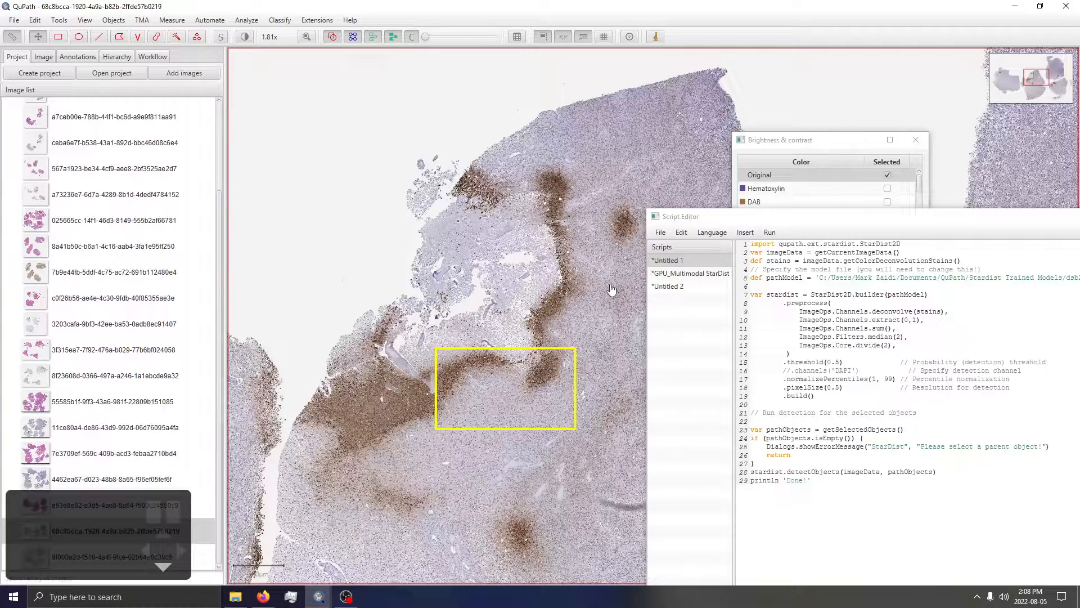
{"action": "scroll", "coordinate": [532, 372], "scroll_direction": "up", "scroll_amount": 4}
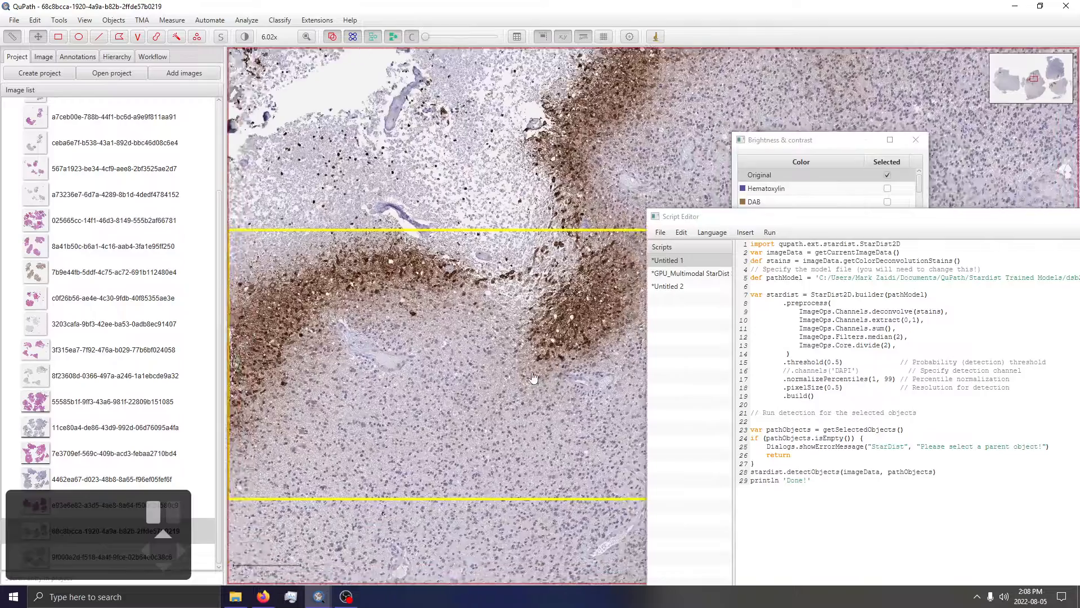
Step: Run the Untitled 1 StarDist script on the annotated rectangle and display its detections at full opacity
{"action": "left_click_drag", "start_coordinate": [534, 378], "coordinate": [570, 354]}
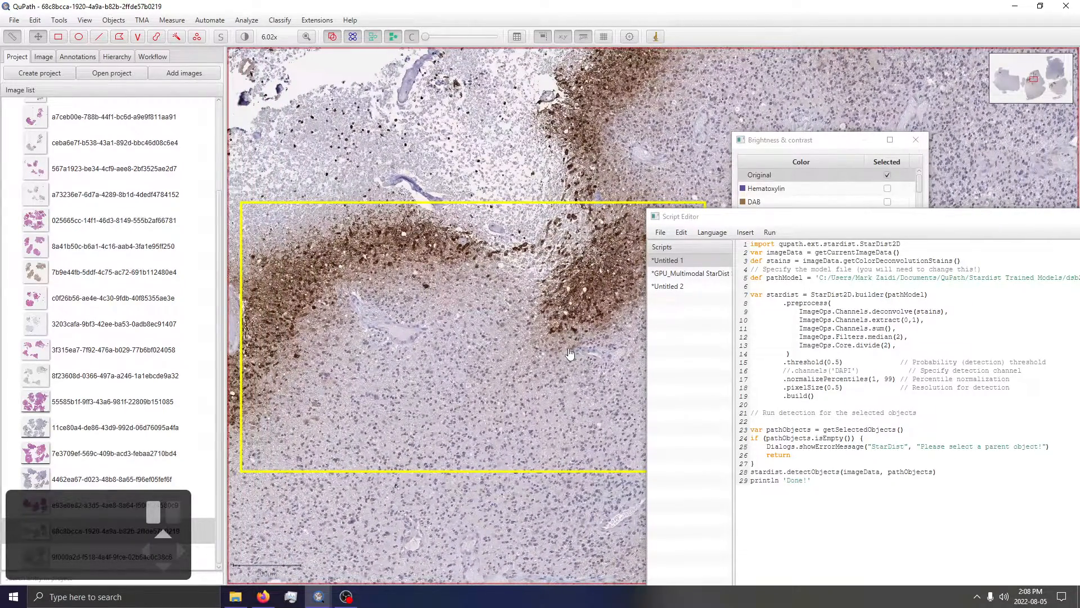
{"action": "left_click", "coordinate": [774, 234]}
{"action": "left_click", "coordinate": [772, 246]}
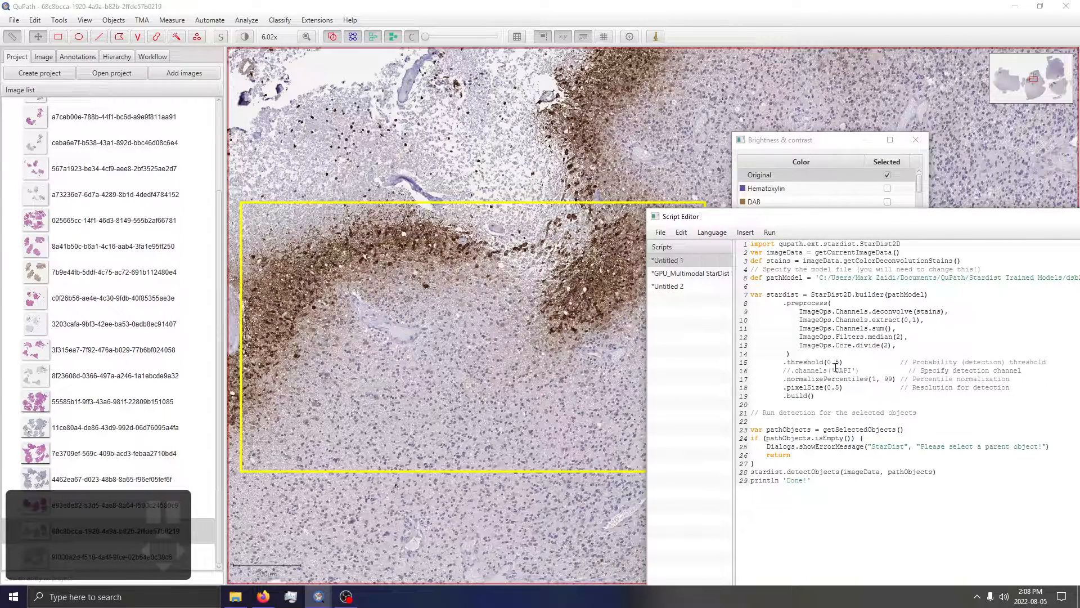
{"action": "left_click_drag", "start_coordinate": [426, 37], "coordinate": [496, 36]}
{"action": "scroll", "coordinate": [560, 287], "scroll_direction": "up", "scroll_amount": 4}
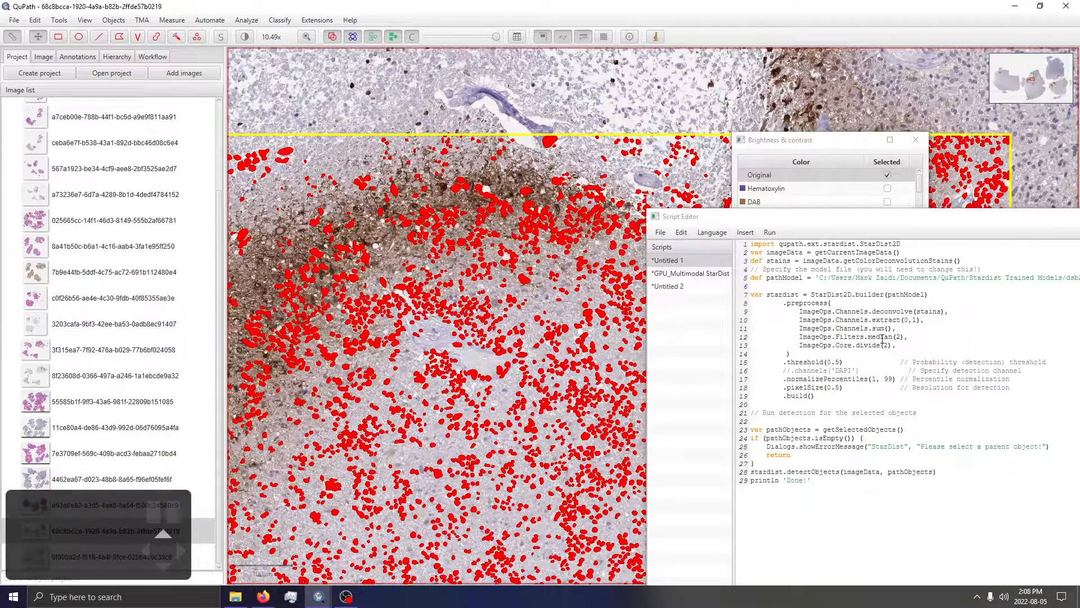
Step: Comment out the ImageOps.Core.divide(2) line in the preprocessing block and rerun the StarDist detection
{"action": "left_click", "coordinate": [902, 336]}
{"action": "left_click_drag", "start_coordinate": [901, 336], "coordinate": [881, 337]}
{"action": "left_click", "coordinate": [899, 337]}
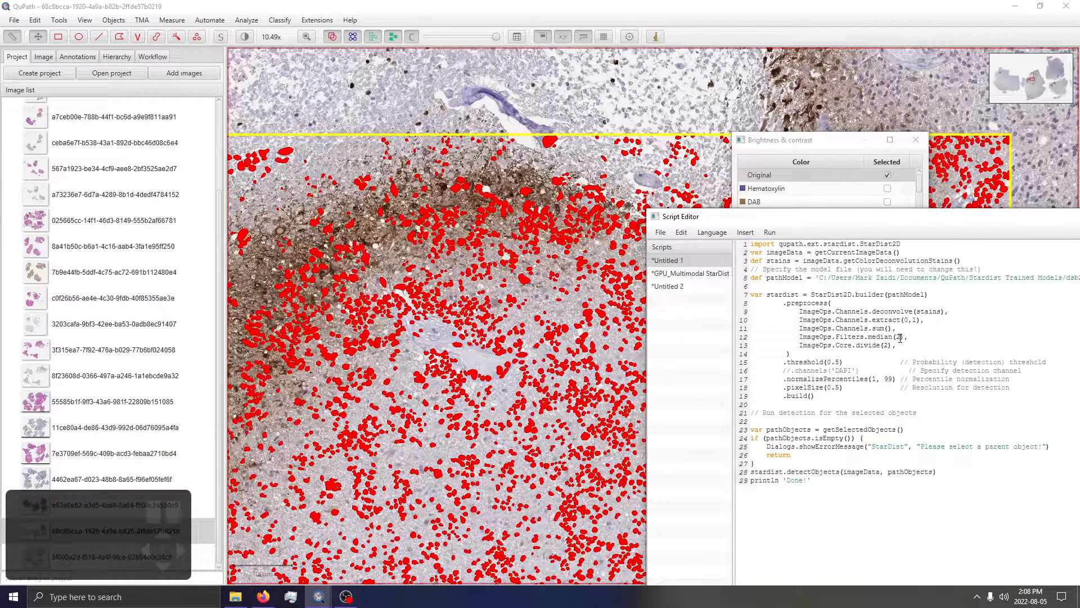
{"action": "double_click", "coordinate": [899, 337]}
{"action": "left_click", "coordinate": [800, 343]}
{"action": "type", "text": "//"}
{"action": "left_click", "coordinate": [769, 232]}
{"action": "left_click", "coordinate": [780, 243]}
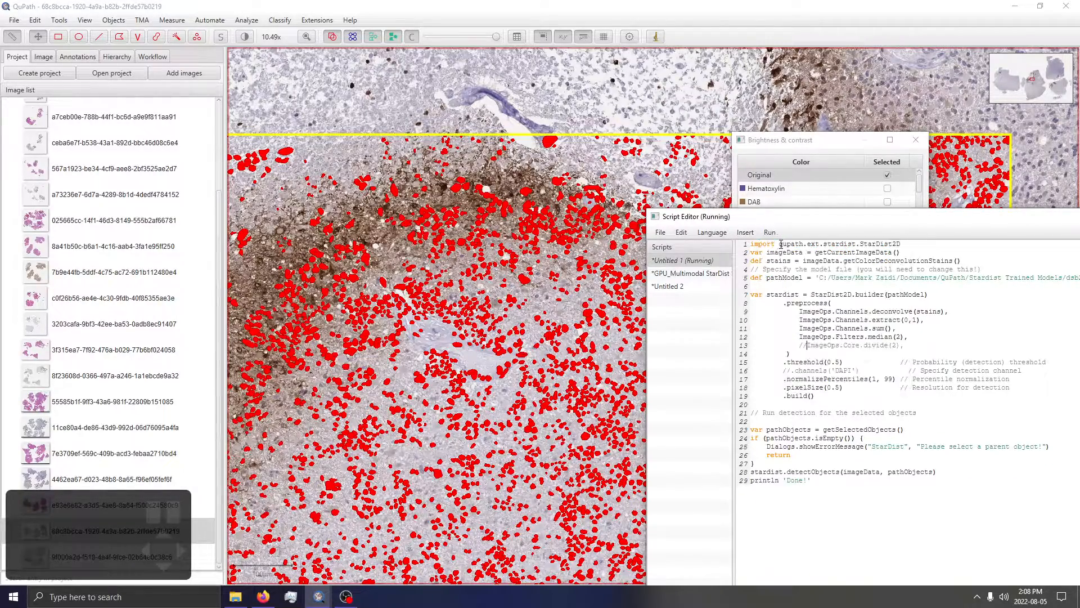
Step: Examine the detections in the DAB-dense part of the annotation and review the script's percentile normalization line
{"action": "scroll", "coordinate": [451, 239], "scroll_direction": "up", "scroll_amount": 1}
{"action": "scroll", "coordinate": [450, 239], "scroll_direction": "up", "scroll_amount": 1}
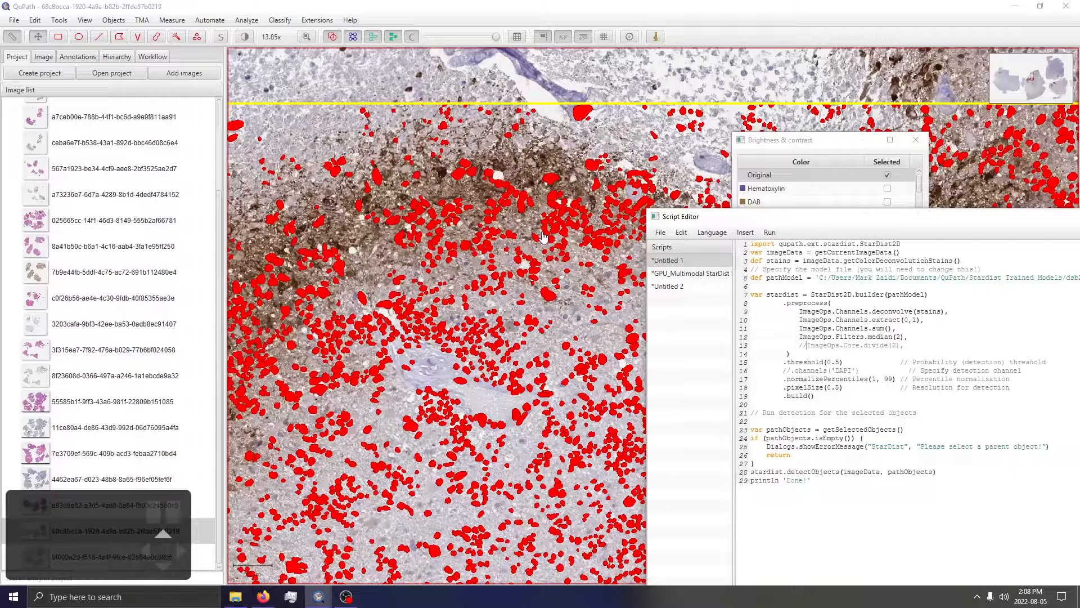
{"action": "left_click_drag", "start_coordinate": [543, 236], "coordinate": [672, 239]}
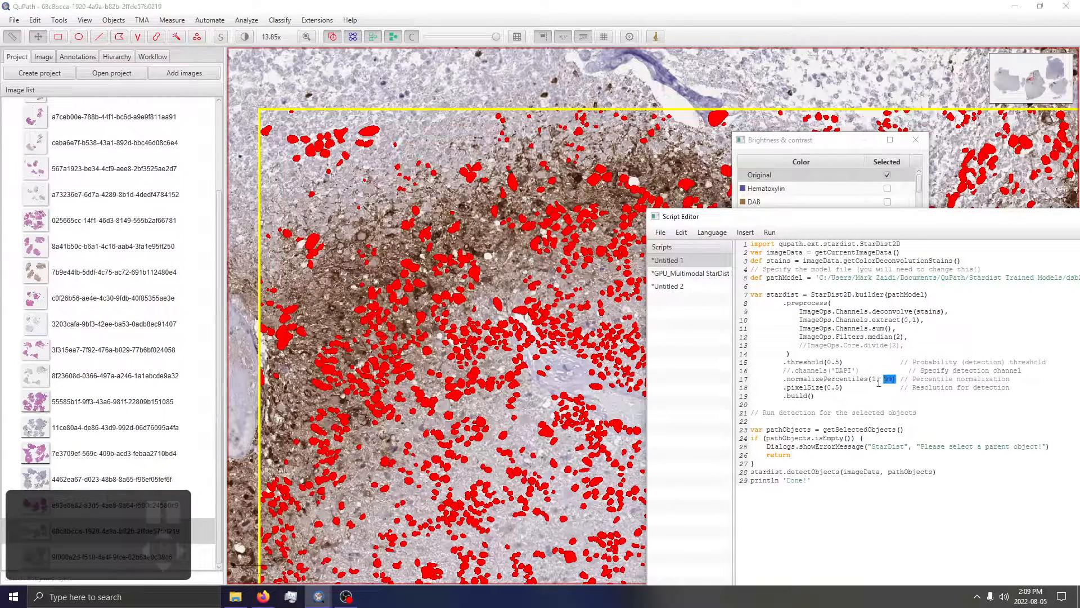
{"action": "left_click_drag", "start_coordinate": [896, 378], "coordinate": [791, 378]}
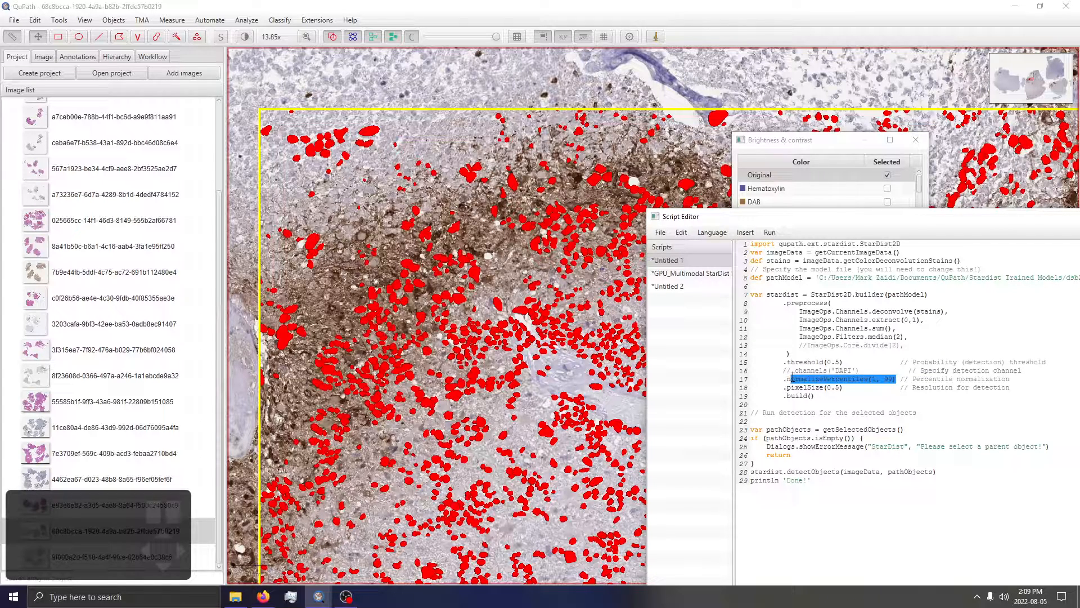
{"action": "left_click", "coordinate": [495, 342]}
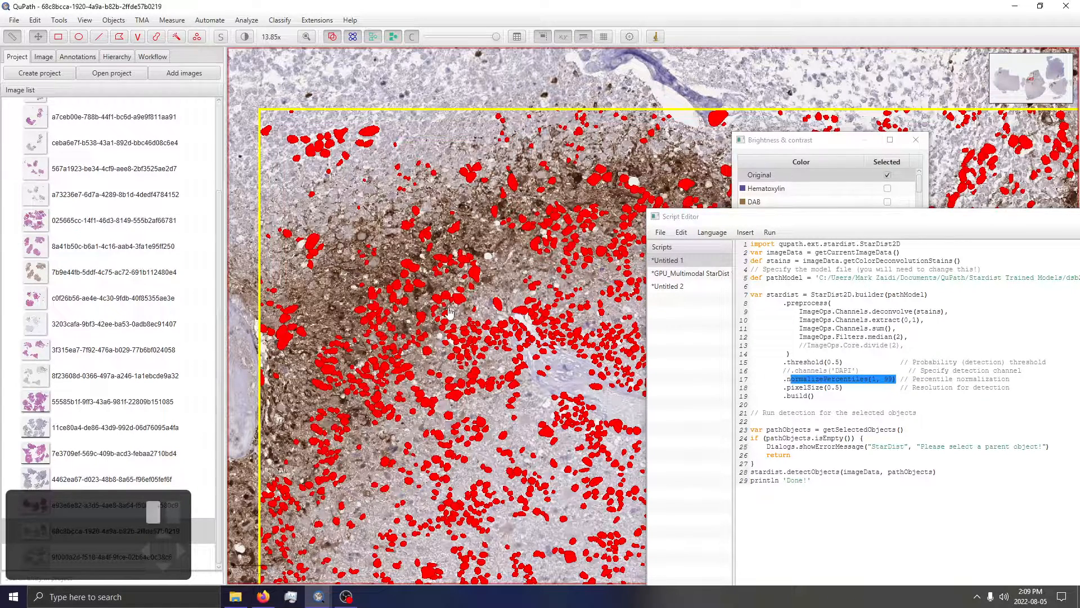
{"action": "left_click", "coordinate": [840, 388]}
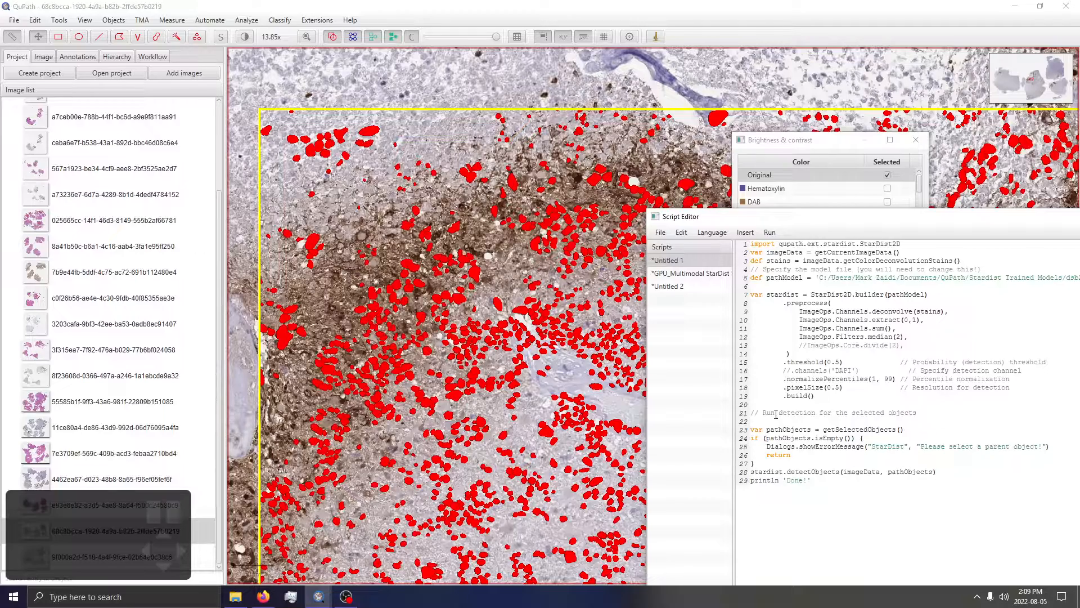
Step: Switch to Firefox, read the Universal StarDist forum thread through to the reply containing the ImageOps settings, and return to QuPath
{"action": "left_click", "coordinate": [263, 597]}
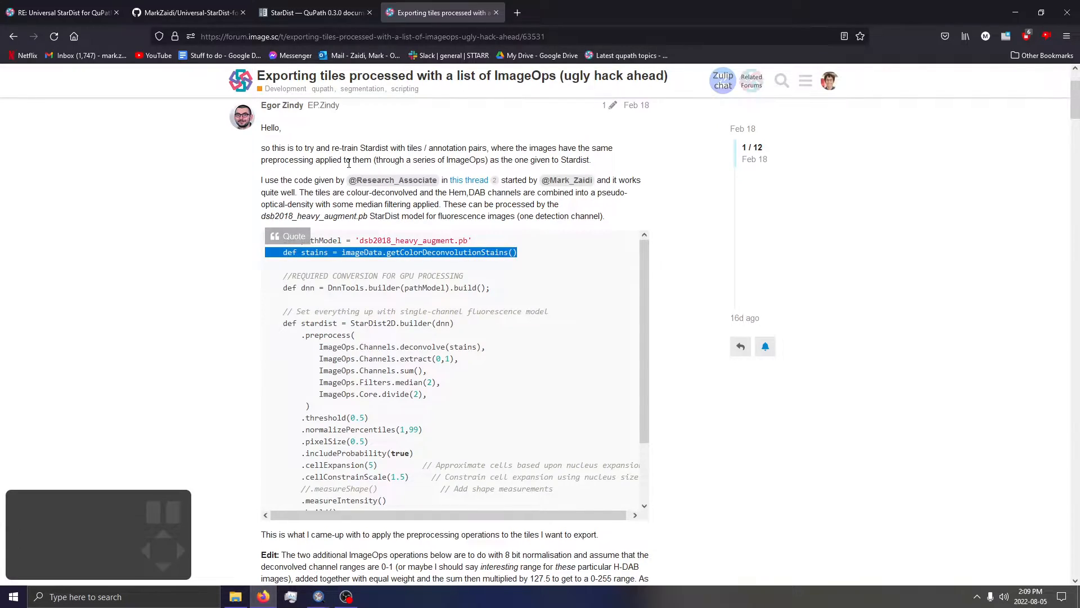
{"action": "left_click", "coordinate": [318, 11]}
{"action": "left_click", "coordinate": [186, 11]}
{"action": "left_click", "coordinate": [63, 5]}
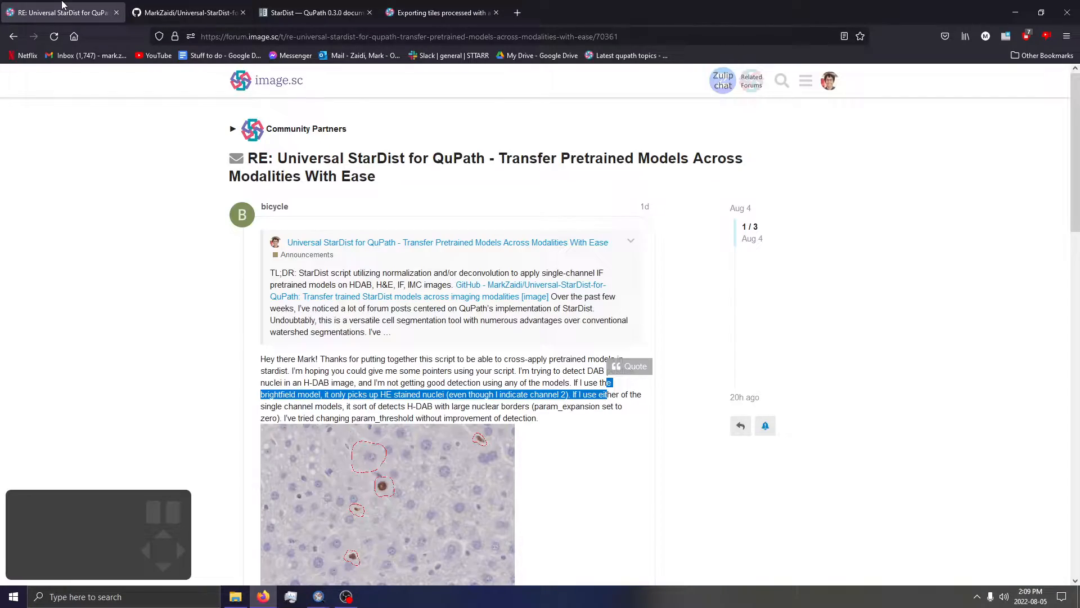
{"action": "scroll", "coordinate": [245, 388], "scroll_direction": "down", "scroll_amount": 3}
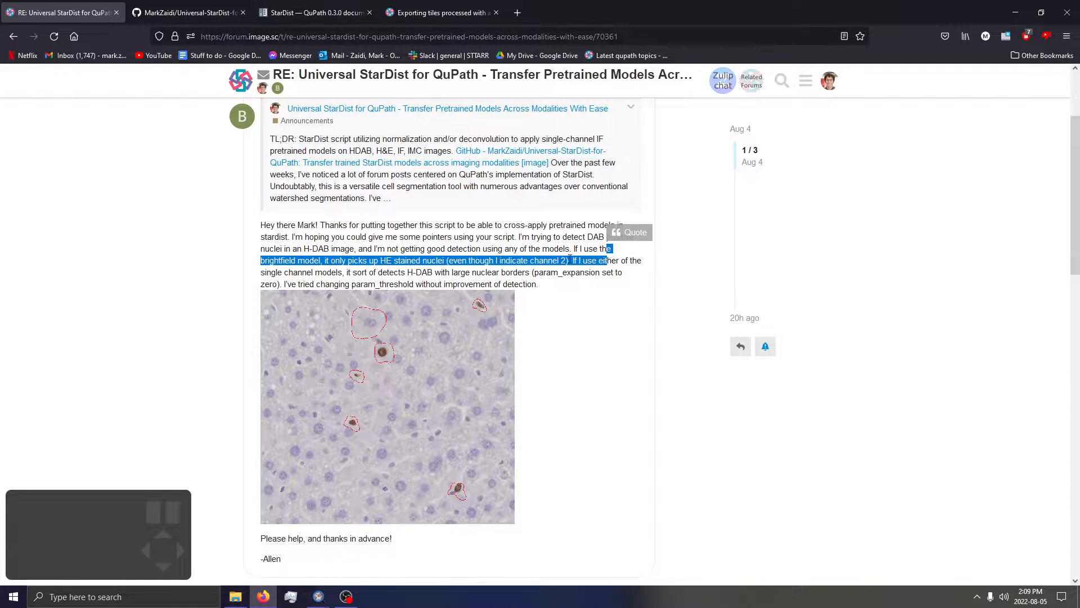
{"action": "left_click", "coordinate": [311, 283]}
{"action": "scroll", "coordinate": [315, 287], "scroll_direction": "down", "scroll_amount": 10}
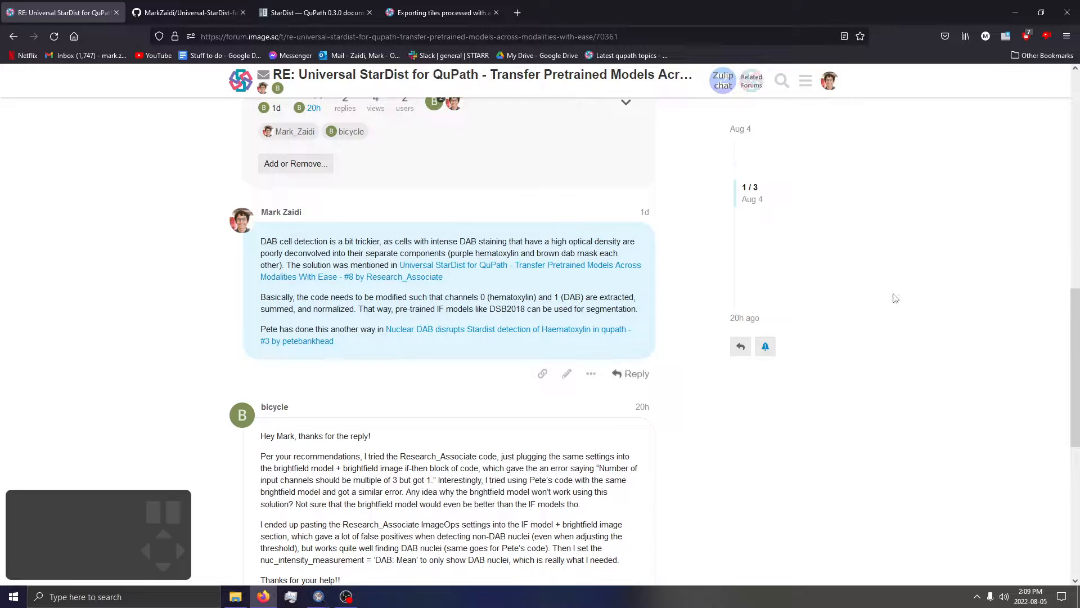
{"action": "scroll", "coordinate": [304, 337], "scroll_direction": "down", "scroll_amount": 4}
{"action": "scroll", "coordinate": [264, 291], "scroll_direction": "down", "scroll_amount": 1}
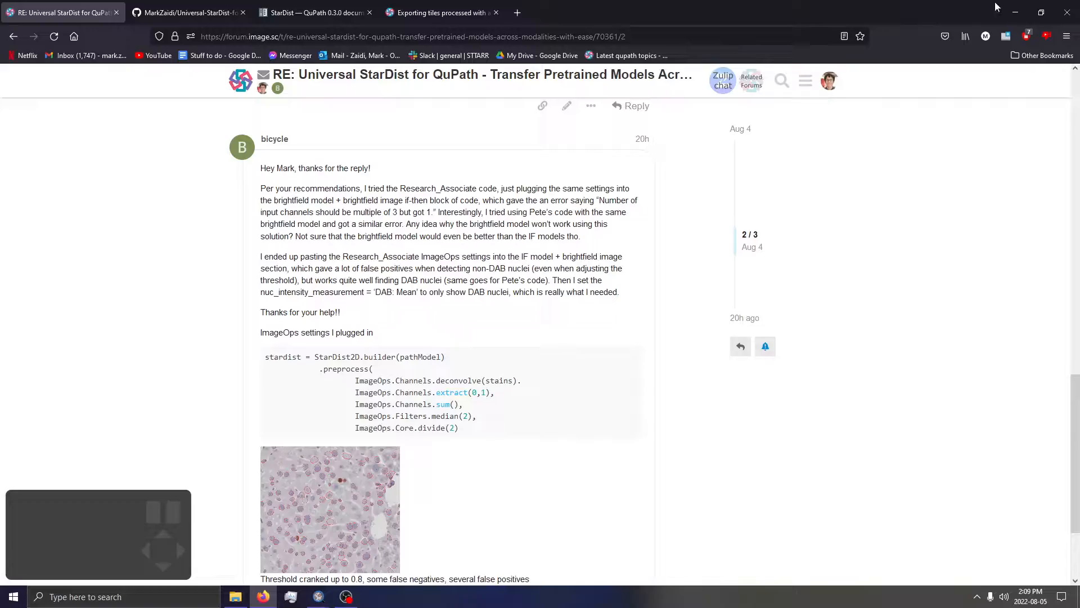
{"action": "left_click", "coordinate": [1016, 12]}
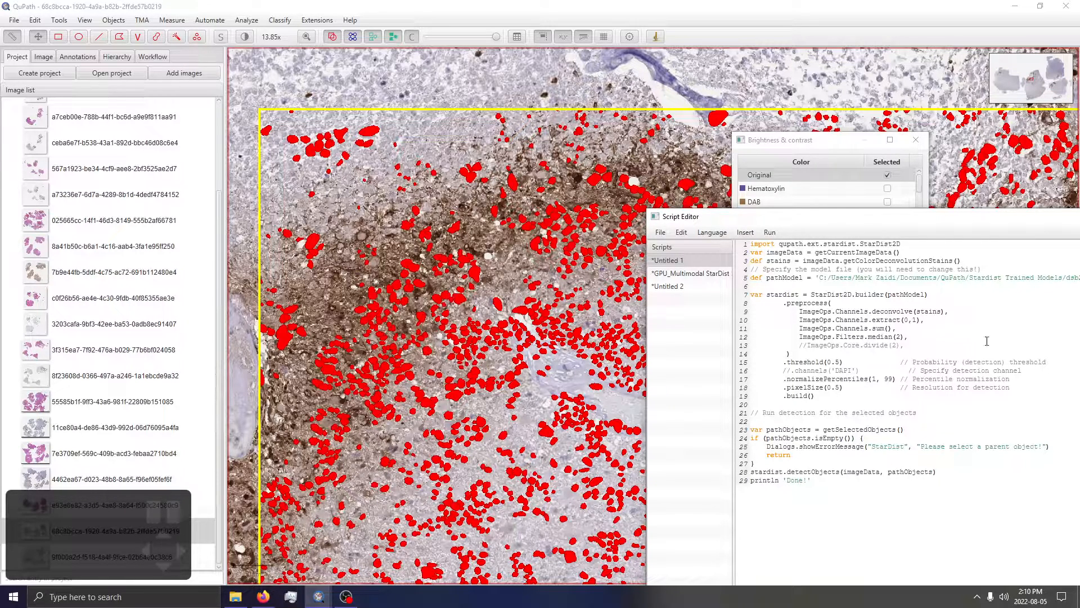
Step: Check the script's model path, then reread the forum reply's brightfield-model question and IF-model paragraph before returning to QuPath
{"action": "left_click_drag", "start_coordinate": [1000, 216], "coordinate": [695, 219]}
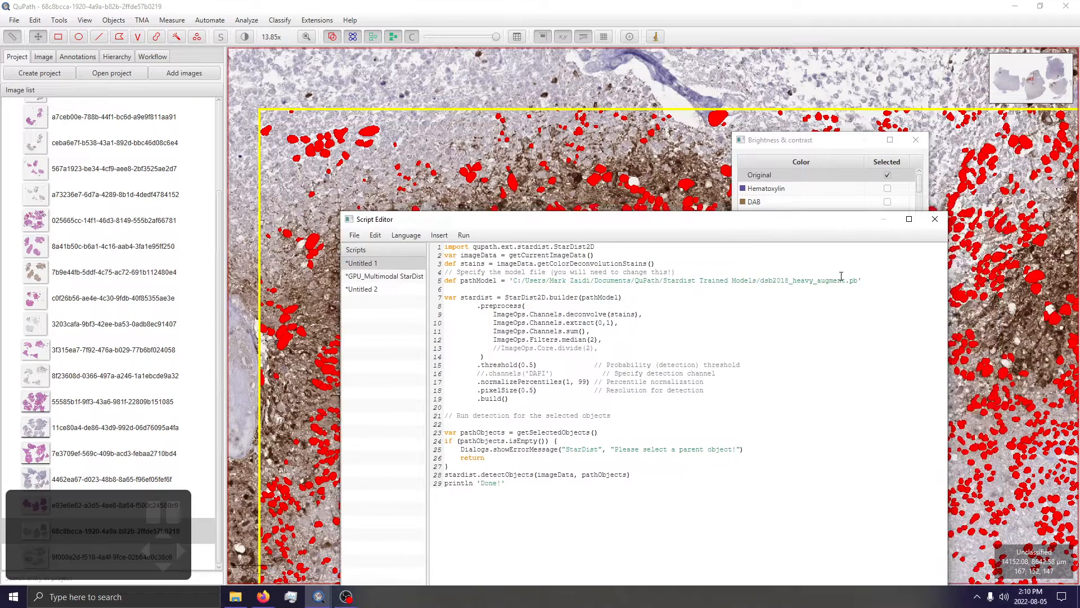
{"action": "key", "text": "alt+Tab"}
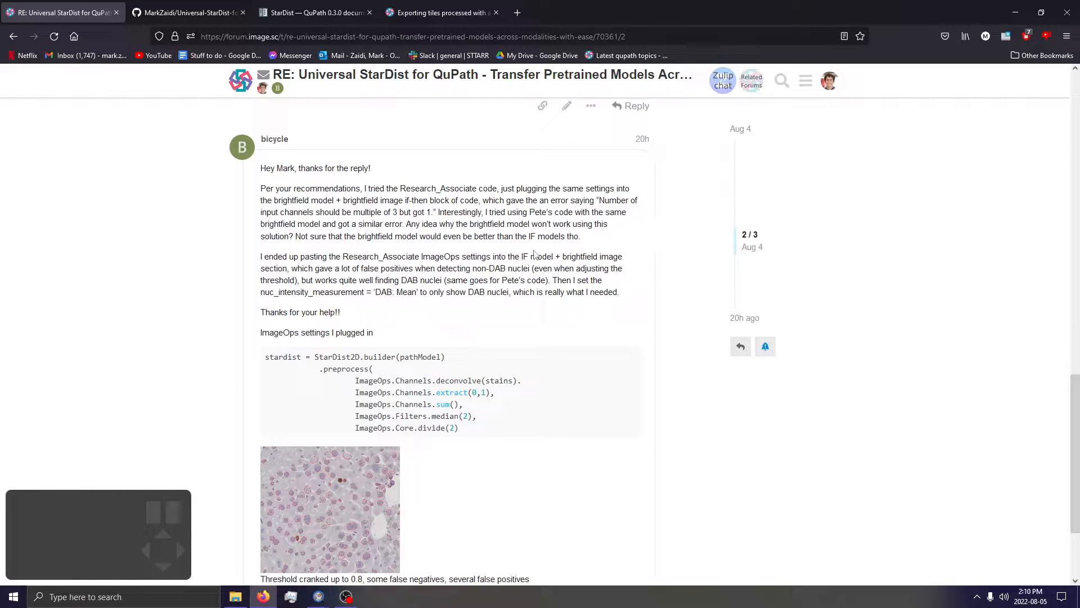
{"action": "left_click_drag", "start_coordinate": [406, 226], "coordinate": [294, 237]}
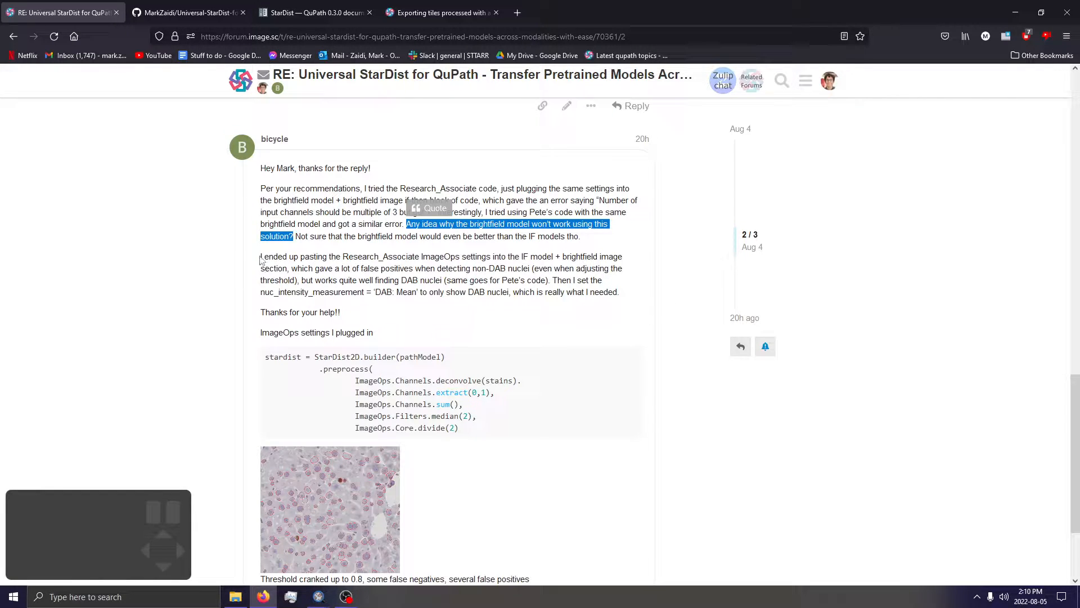
{"action": "left_click_drag", "start_coordinate": [261, 260], "coordinate": [600, 292]}
{"action": "scroll", "coordinate": [511, 306], "scroll_direction": "down", "scroll_amount": 2}
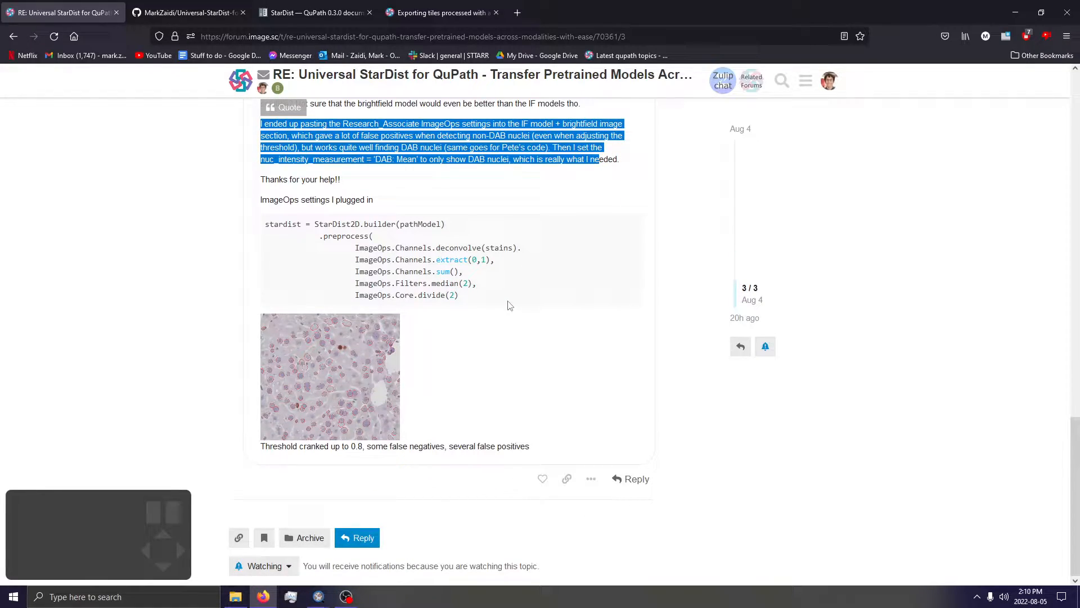
{"action": "left_click", "coordinate": [1016, 13]}
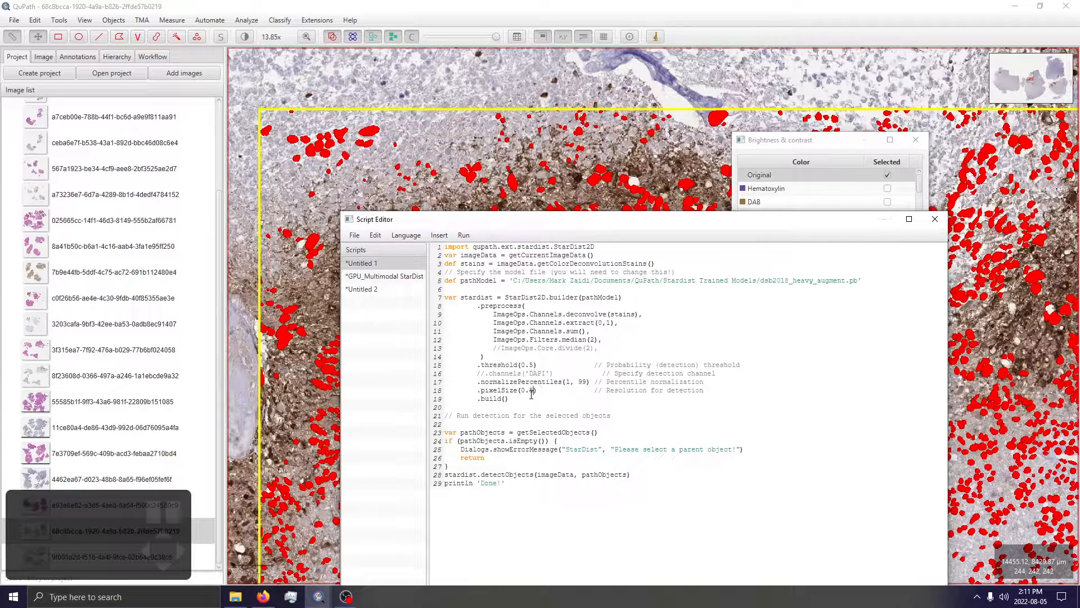
Step: Lower the StarDist probability threshold to 0.2 and rerun the detection on the annotation
{"action": "left_click", "coordinate": [535, 365]}
{"action": "key", "text": "BackSpace"}
{"action": "type", "text": "2"}
{"action": "left_click", "coordinate": [464, 235]}
{"action": "left_click", "coordinate": [475, 246]}
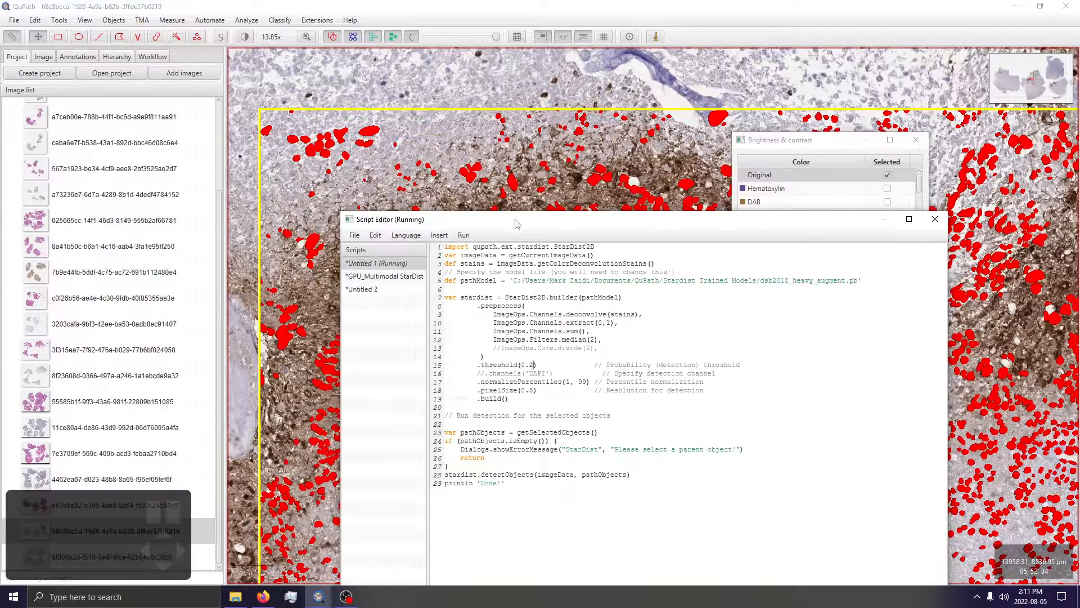
Step: Inspect the detections at high magnification around the DAB-dense band inside the annotation
{"action": "left_click_drag", "start_coordinate": [534, 225], "coordinate": [853, 344]}
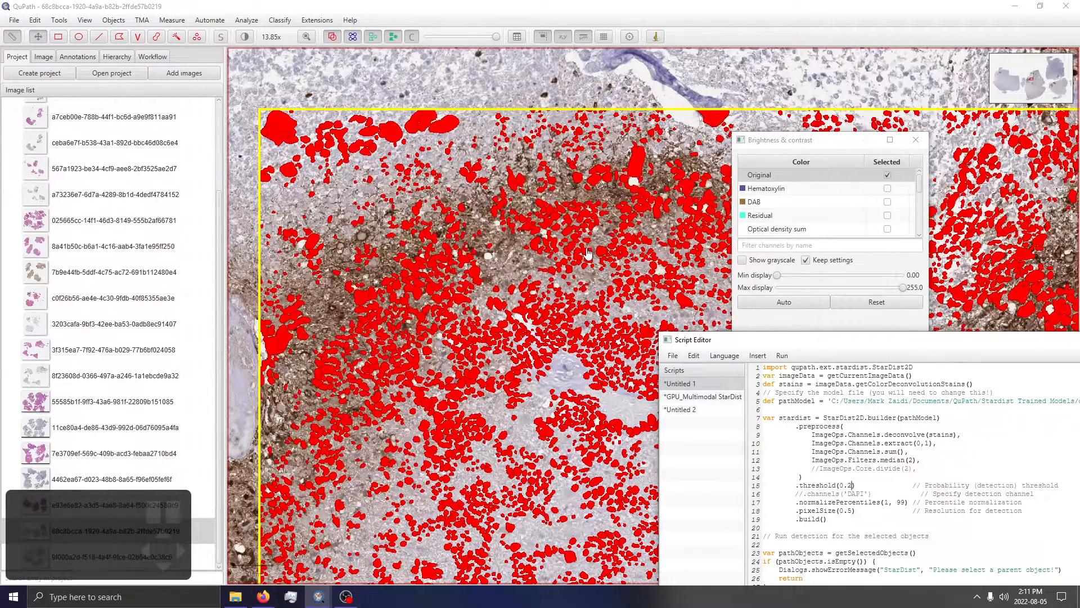
{"action": "scroll", "coordinate": [579, 211], "scroll_direction": "up", "scroll_amount": 3}
{"action": "left_click_drag", "start_coordinate": [622, 155], "coordinate": [518, 232]}
{"action": "left_click_drag", "start_coordinate": [881, 345], "coordinate": [728, 219]}
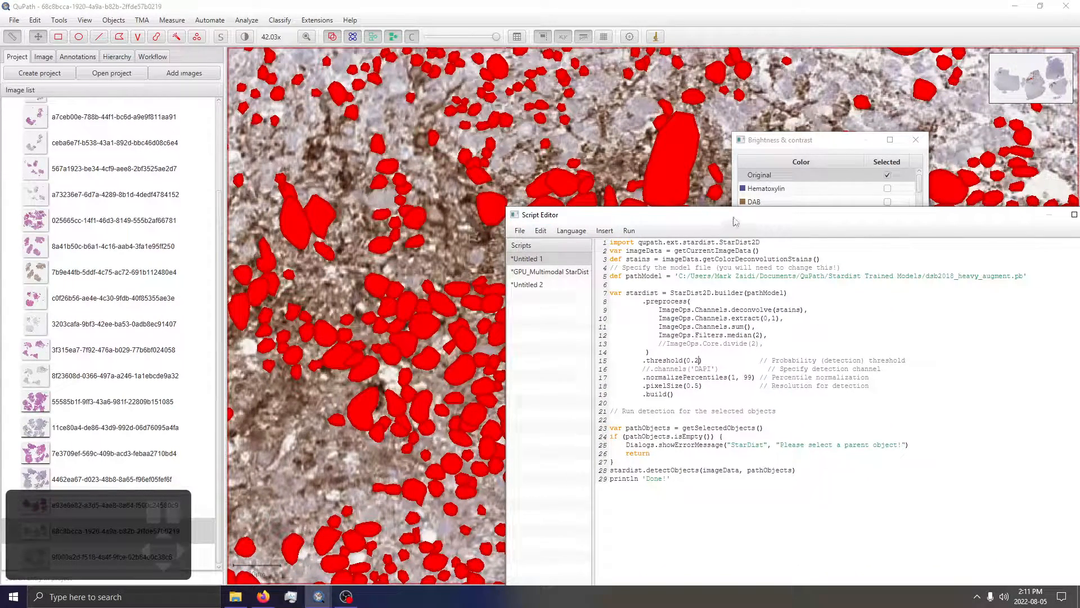
Step: Look at the param_expansion setting in the GPU_Multimodal StarDist script and return to the Untitled 1 script
{"action": "left_click", "coordinate": [551, 275]}
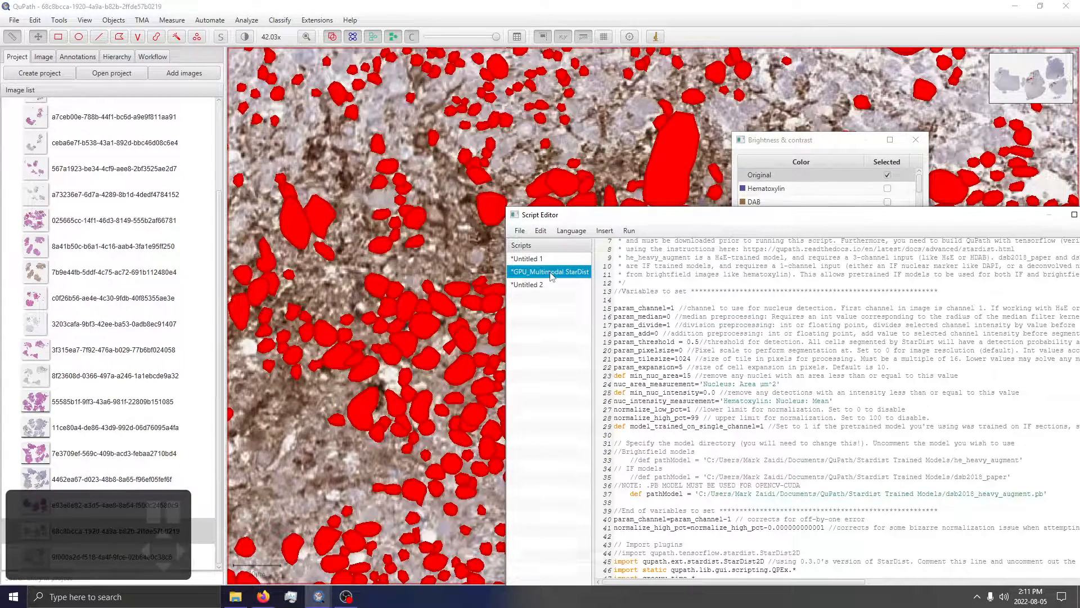
{"action": "triple_click", "coordinate": [655, 366]}
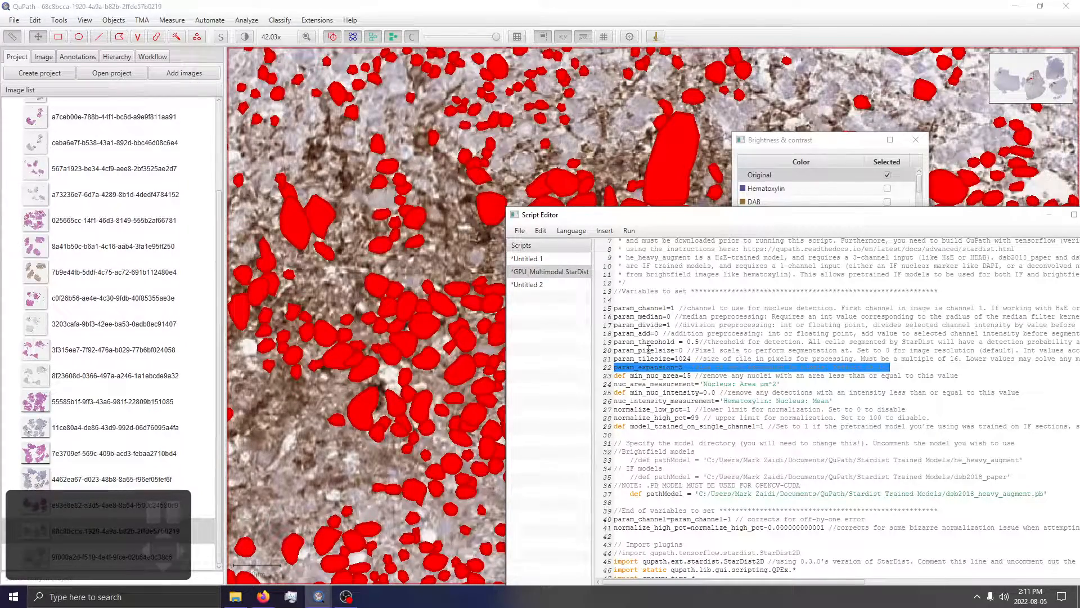
{"action": "left_click", "coordinate": [575, 260]}
Step: Examine the 0.2-threshold detections across the annotation's upper part and highlight the StarDist builder block in the script
{"action": "scroll", "coordinate": [368, 289], "scroll_direction": "down", "scroll_amount": 3}
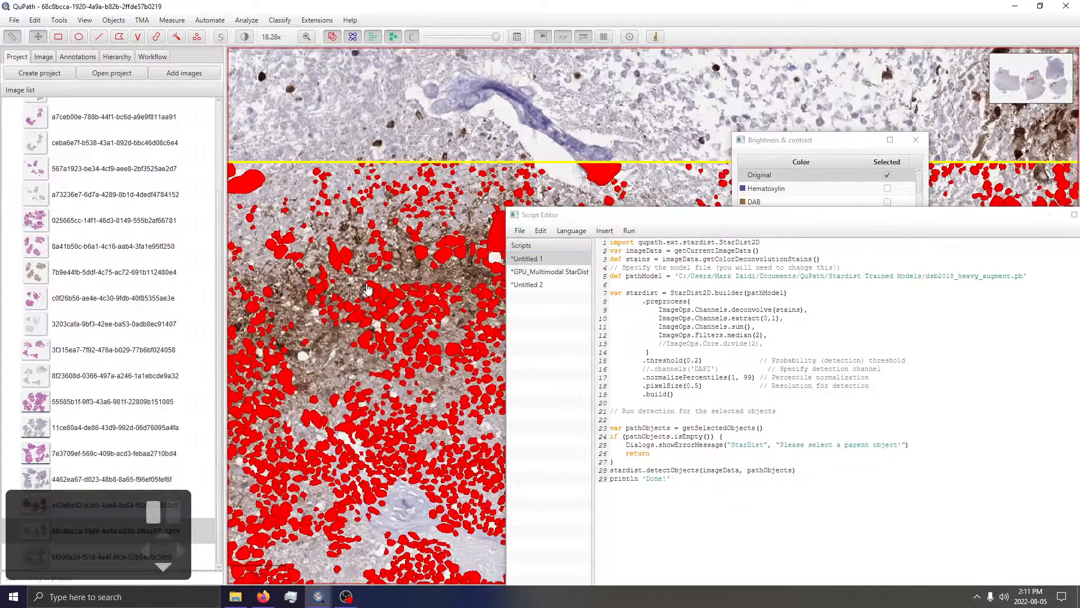
{"action": "left_click_drag", "start_coordinate": [369, 289], "coordinate": [433, 251]}
{"action": "left_click_drag", "start_coordinate": [711, 224], "coordinate": [889, 281]}
{"action": "left_click_drag", "start_coordinate": [389, 402], "coordinate": [511, 338]}
{"action": "scroll", "coordinate": [432, 330], "scroll_direction": "down", "scroll_amount": 2}
{"action": "mouse_move", "coordinate": [377, 375]}
{"action": "left_mouse_down"}
{"action": "mouse_move", "coordinate": [481, 350]}
{"action": "mouse_move", "coordinate": [325, 285]}
{"action": "mouse_move", "coordinate": [363, 384]}
{"action": "left_mouse_up"}
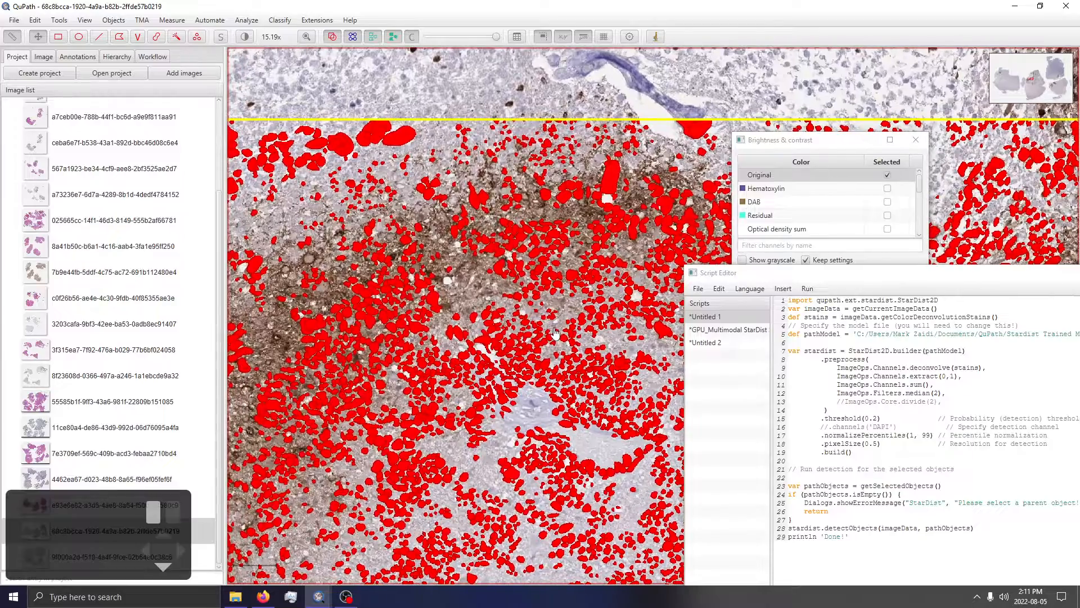
{"action": "scroll", "coordinate": [517, 309], "scroll_direction": "down", "scroll_amount": 2}
{"action": "scroll", "coordinate": [656, 308], "scroll_direction": "down", "scroll_amount": 1}
{"action": "mouse_move", "coordinate": [607, 291]}
{"action": "left_mouse_down"}
{"action": "mouse_move", "coordinate": [595, 135]}
{"action": "mouse_move", "coordinate": [589, 337]}
{"action": "mouse_move", "coordinate": [549, 316]}
{"action": "left_mouse_up"}
{"action": "left_click_drag", "start_coordinate": [790, 460], "coordinate": [788, 348]}
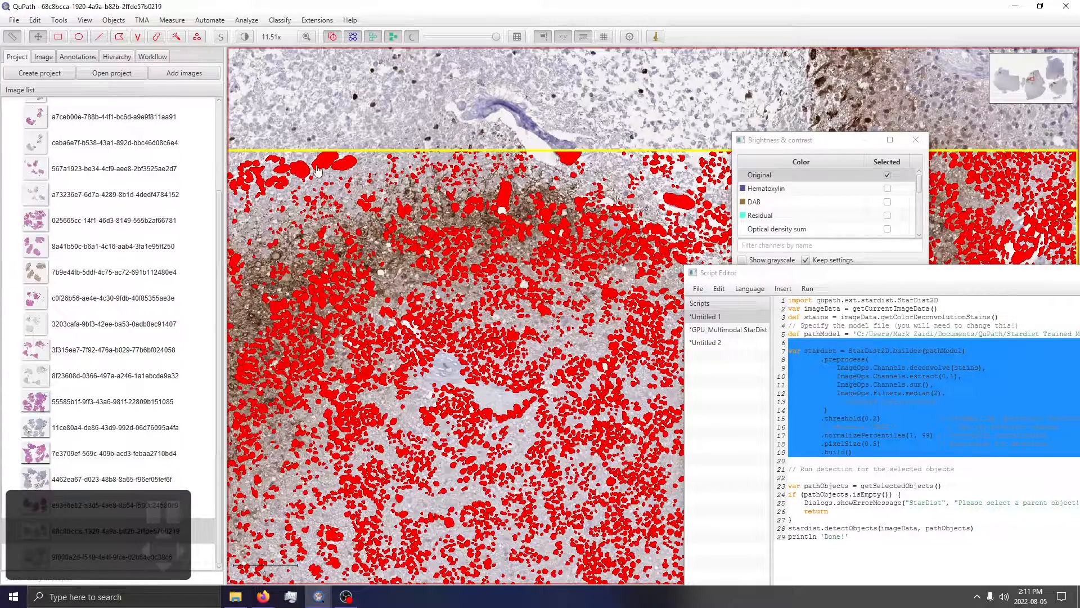
Step: Compare detections near the blood vessel, in the second DAB-dense area, and in the surrounding tissue of the annotation
{"action": "mouse_move", "coordinate": [476, 278]}
{"action": "left_mouse_down"}
{"action": "mouse_move", "coordinate": [600, 246]}
{"action": "mouse_move", "coordinate": [610, 151]}
{"action": "mouse_move", "coordinate": [596, 195]}
{"action": "mouse_move", "coordinate": [604, 190]}
{"action": "left_mouse_up"}
{"action": "scroll", "coordinate": [605, 192], "scroll_direction": "up", "scroll_amount": 5}
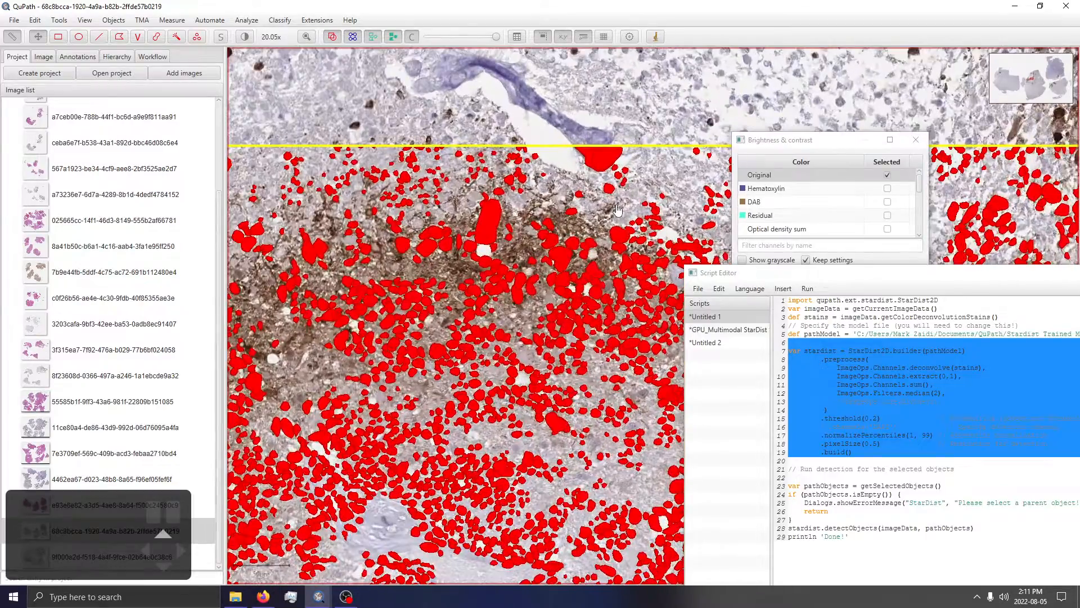
{"action": "scroll", "coordinate": [414, 265], "scroll_direction": "down", "scroll_amount": 5}
{"action": "left_click_drag", "start_coordinate": [615, 311], "coordinate": [471, 226]}
{"action": "left_click_drag", "start_coordinate": [595, 206], "coordinate": [483, 258]}
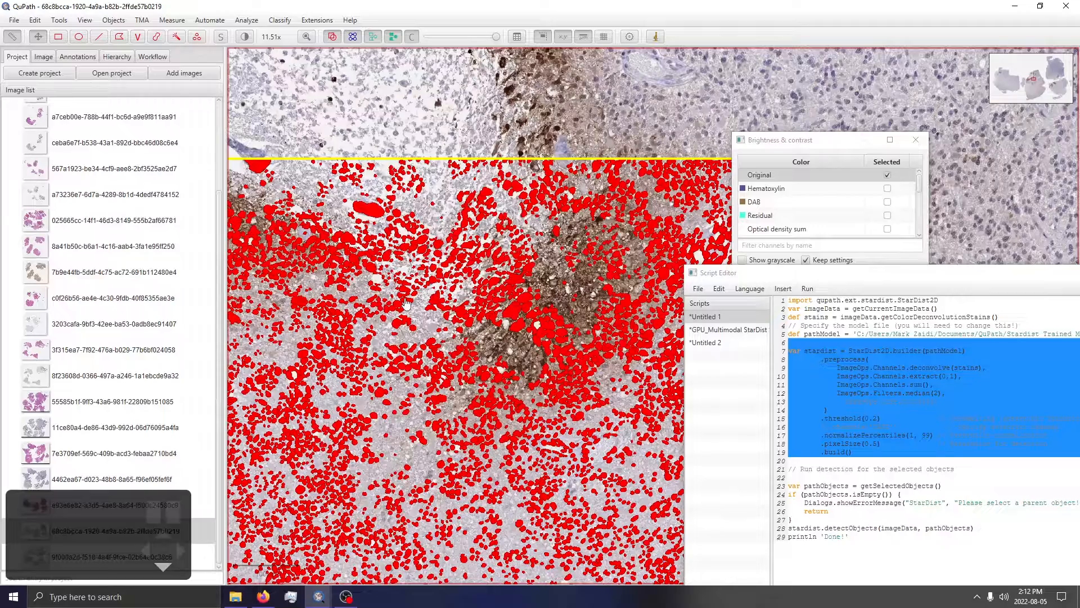
{"action": "left_click_drag", "start_coordinate": [377, 393], "coordinate": [500, 308]}
Step: Set the StarDist probability threshold to 0.5 and rerun the detection on the annotation
{"action": "left_click", "coordinate": [911, 360]}
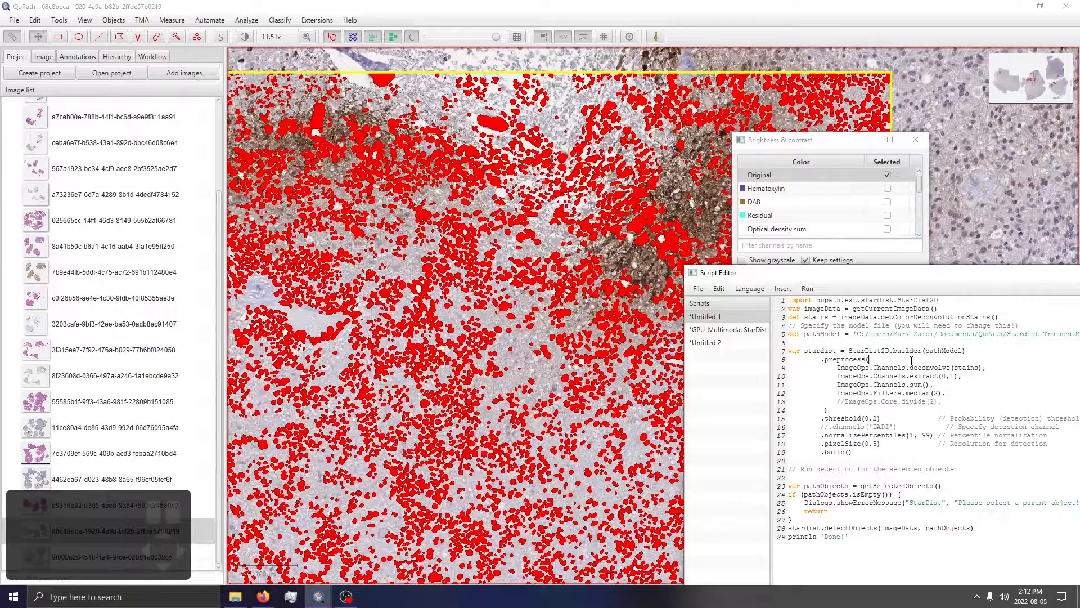
{"action": "left_click_drag", "start_coordinate": [951, 270], "coordinate": [608, 176]}
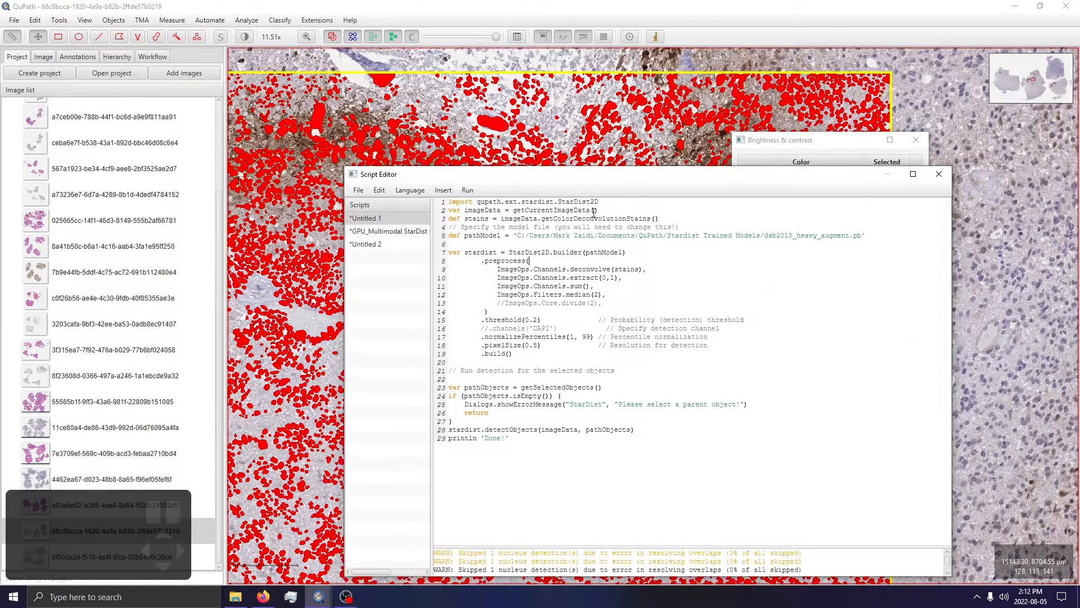
{"action": "left_click", "coordinate": [540, 321]}
{"action": "key", "text": "BackSpace"}
{"action": "type", "text": "5"}
{"action": "left_click", "coordinate": [467, 190]}
{"action": "left_click", "coordinate": [478, 217]}
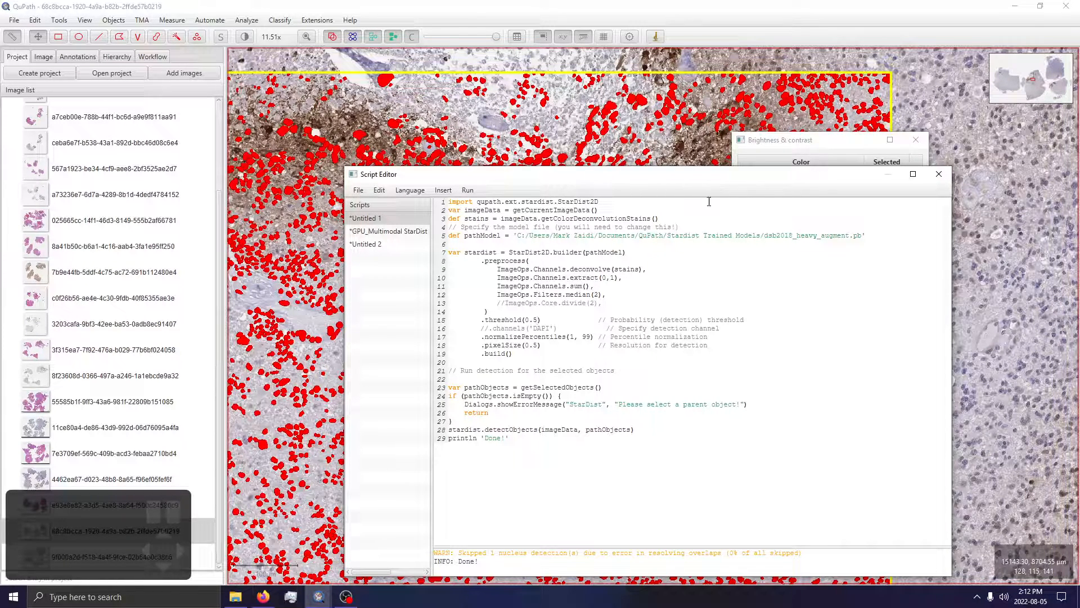
Step: View the rerun detections across the whole annotated rectangle at low magnification with the script alongside
{"action": "left_click_drag", "start_coordinate": [634, 179], "coordinate": [689, 77]}
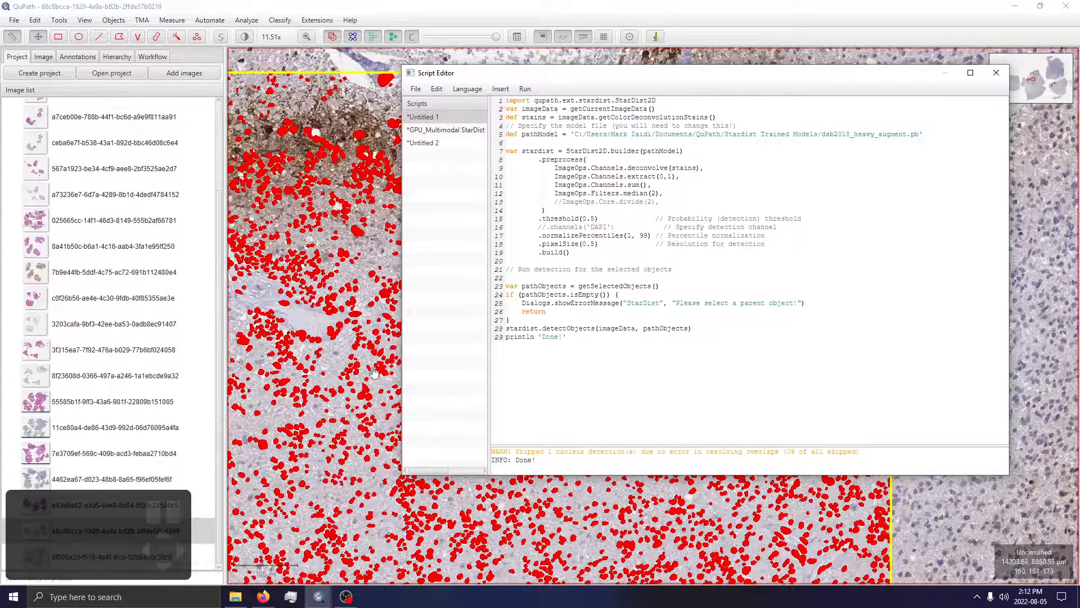
{"action": "left_click", "coordinate": [318, 368]}
{"action": "scroll", "coordinate": [318, 367], "scroll_direction": "down", "scroll_amount": 3}
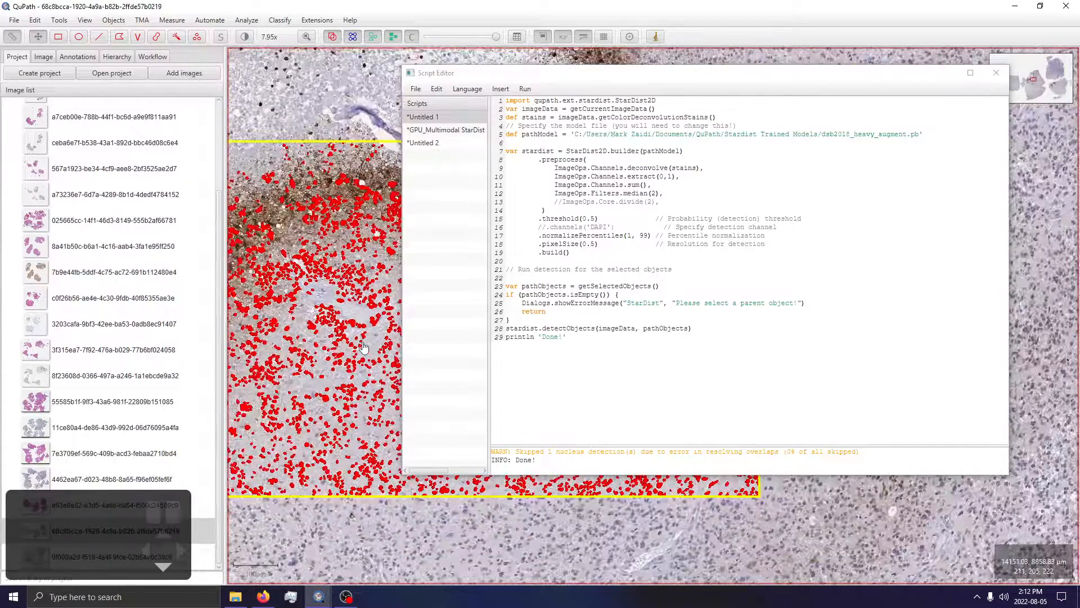
{"action": "mouse_move", "coordinate": [400, 386]}
{"action": "left_mouse_down"}
{"action": "mouse_move", "coordinate": [509, 365]}
{"action": "mouse_move", "coordinate": [457, 357]}
{"action": "left_mouse_up"}
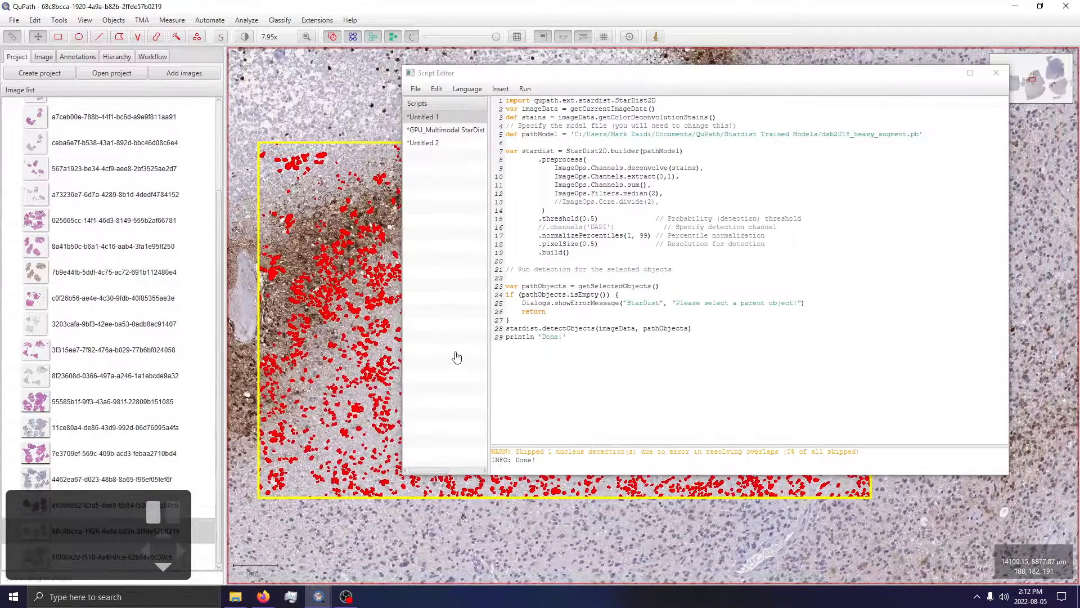